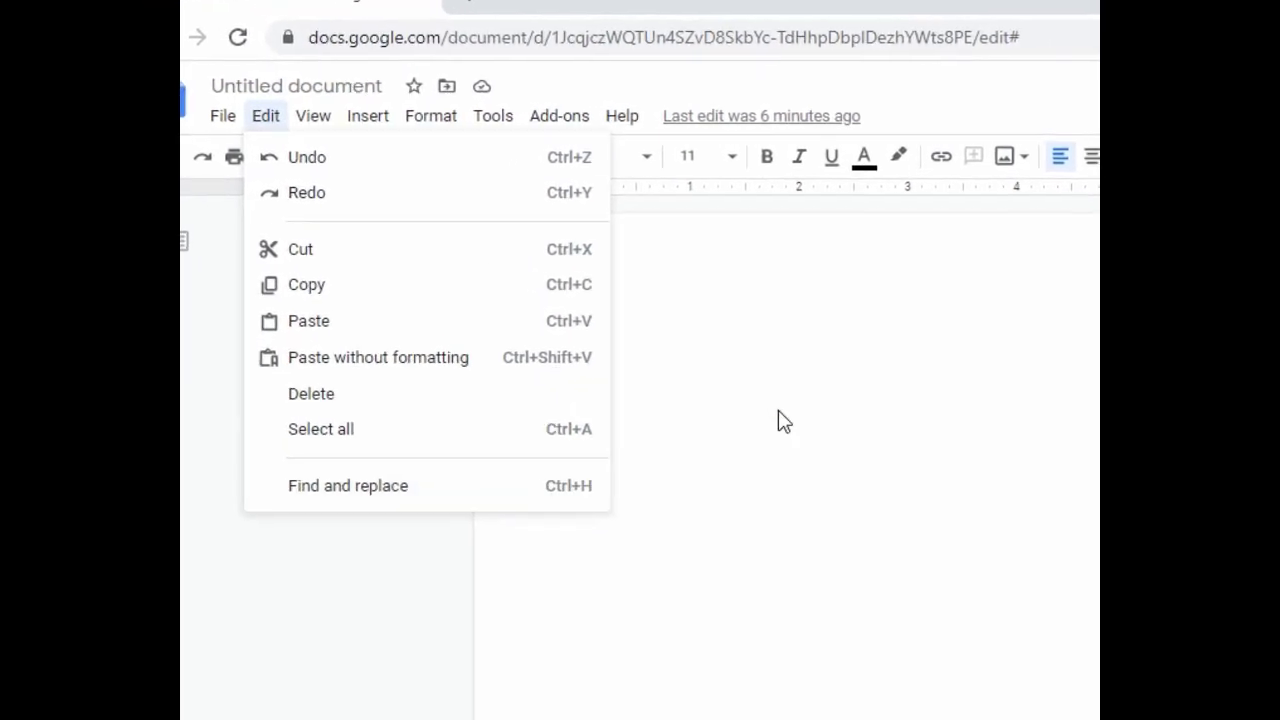
{"action": "left_click", "coordinate": [660, 363]}
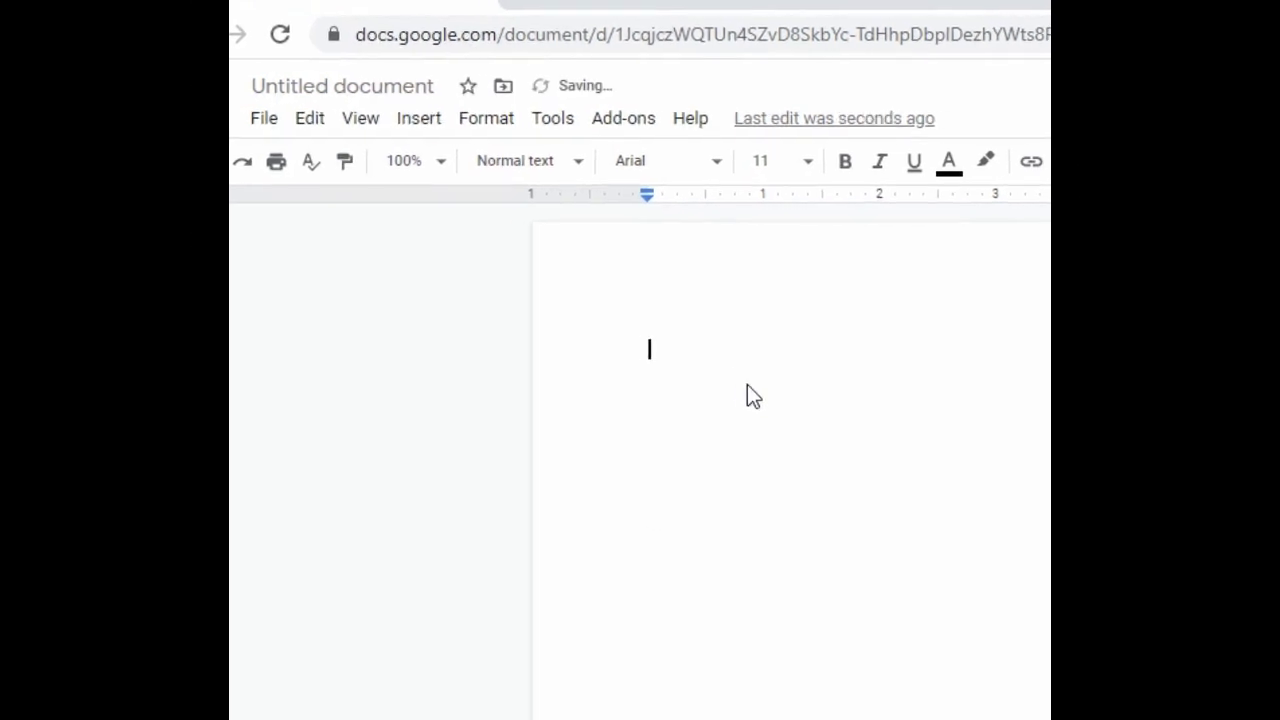
{"action": "left_click", "coordinate": [729, 388]}
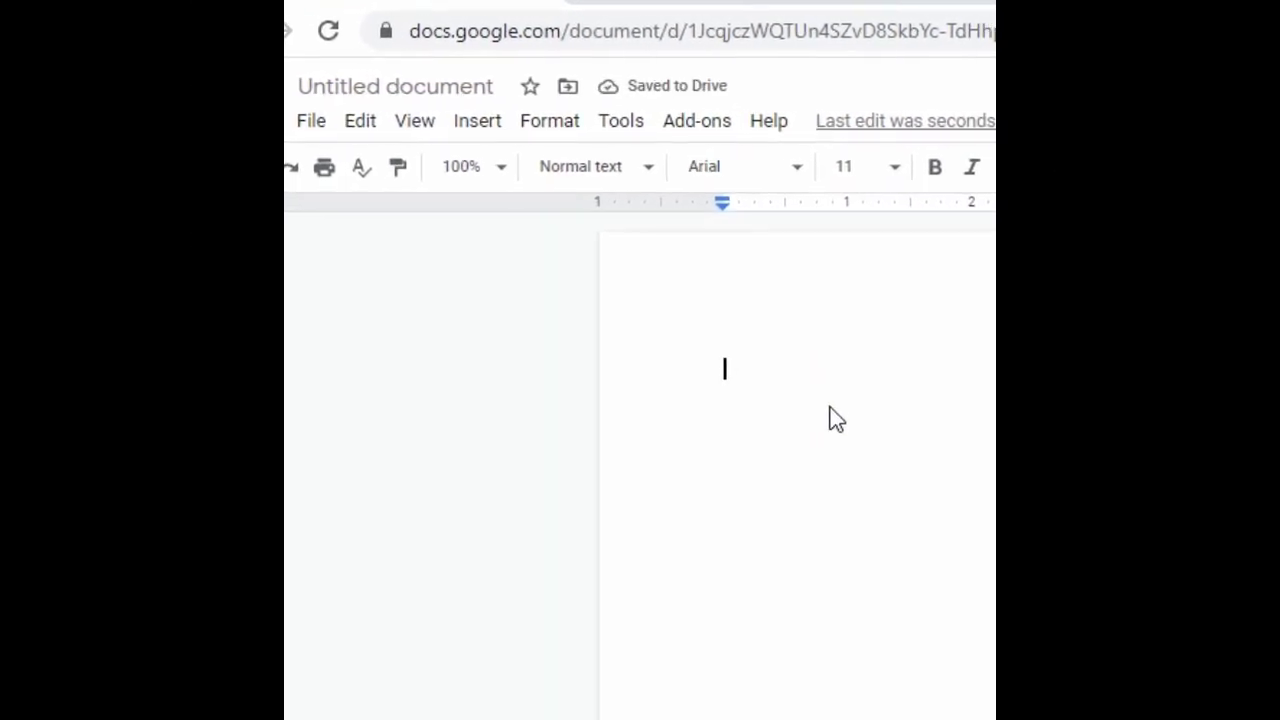
{"action": "left_click", "coordinate": [346, 120]}
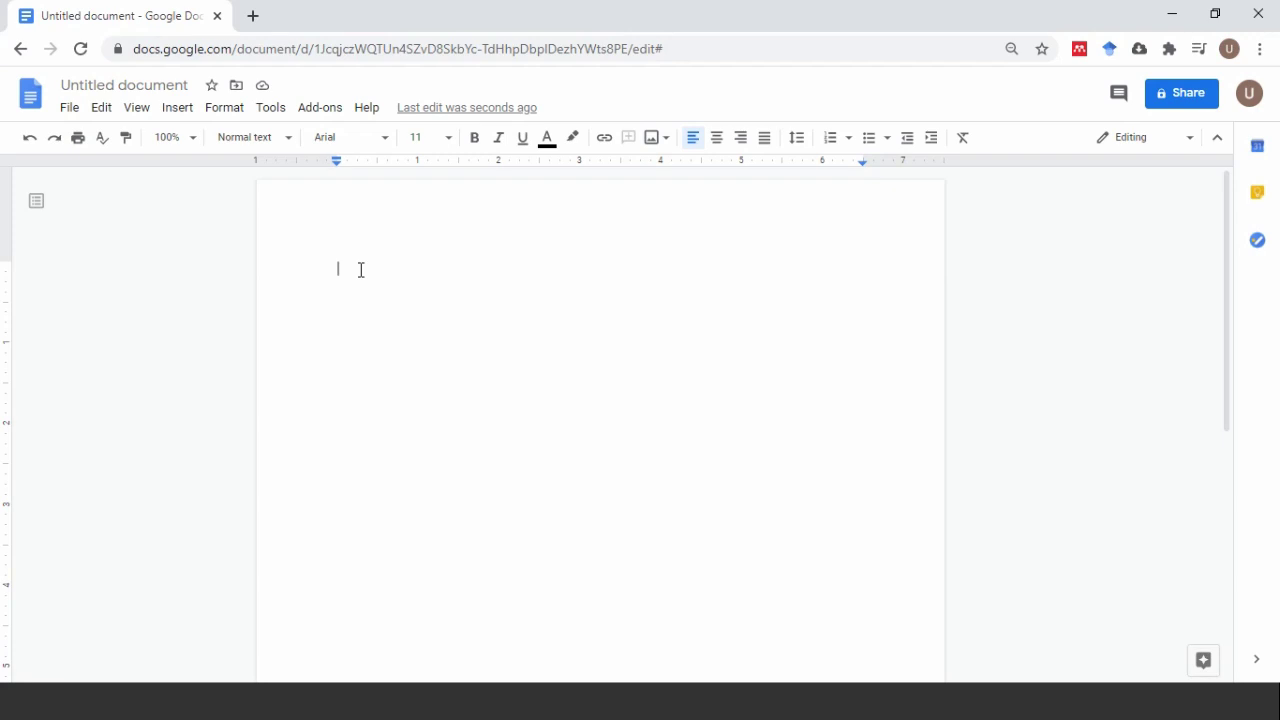
{"action": "type", "text": "Minanga Tamwan"}
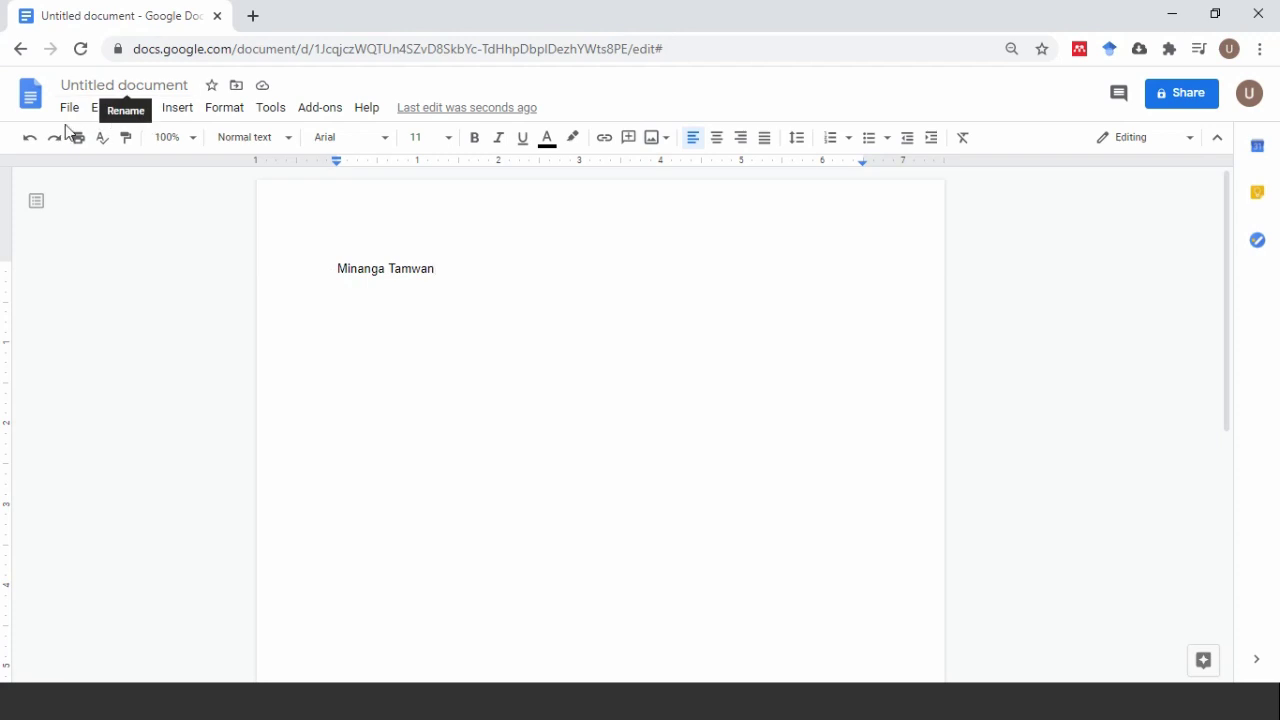
Undo the last two text entries, "Tamwan" and "Minanga"
{"action": "left_click", "coordinate": [101, 108]}
{"action": "left_click", "coordinate": [120, 137]}
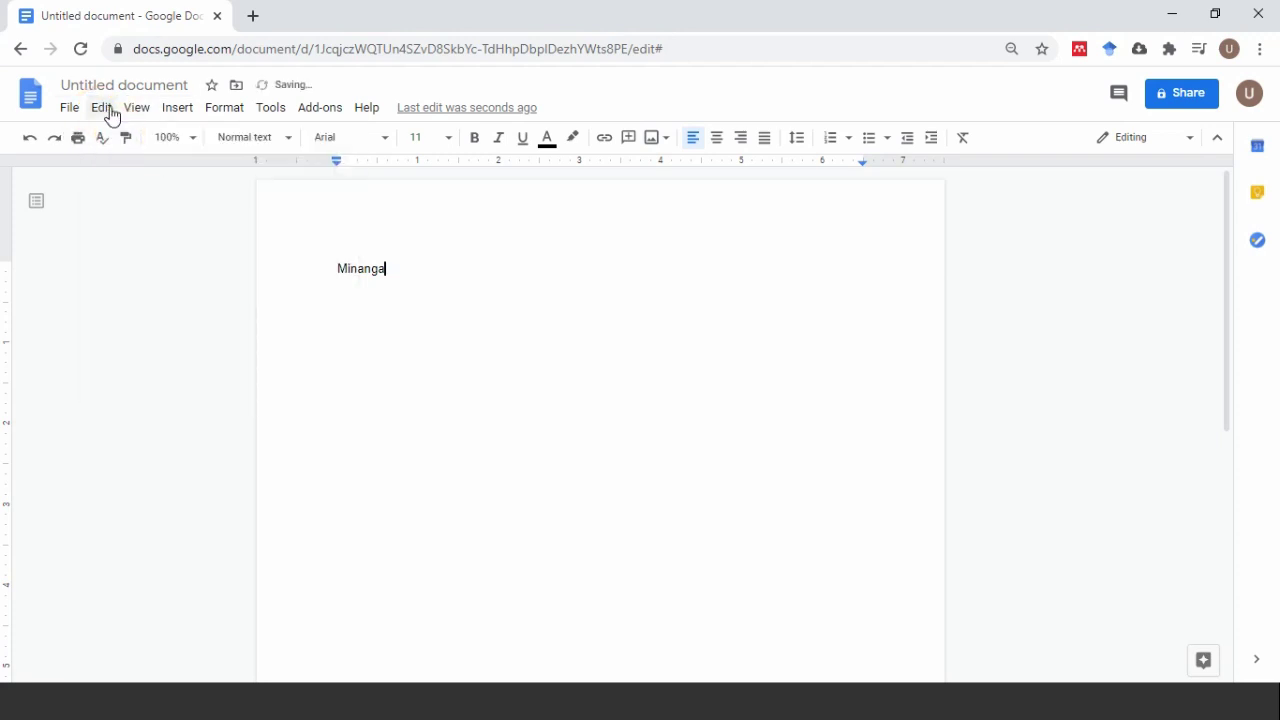
{"action": "left_click", "coordinate": [108, 110]}
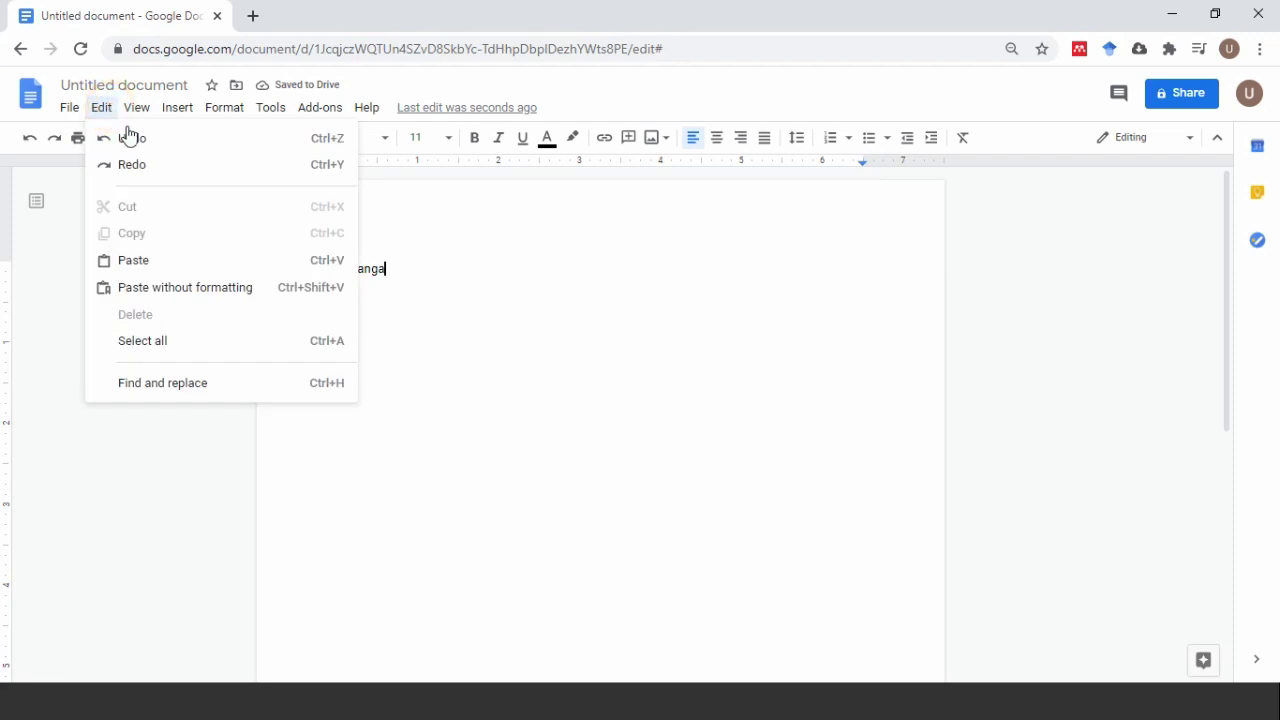
{"action": "left_click", "coordinate": [137, 143]}
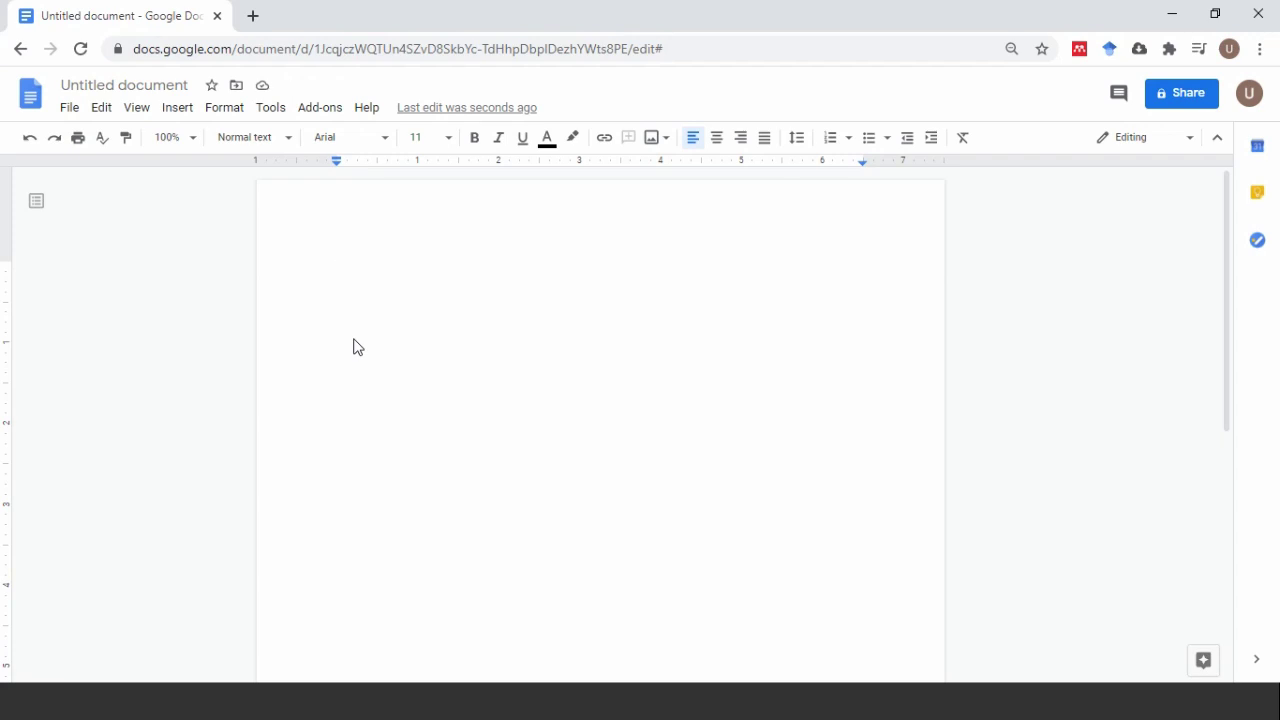
{"action": "left_click", "coordinate": [102, 119]}
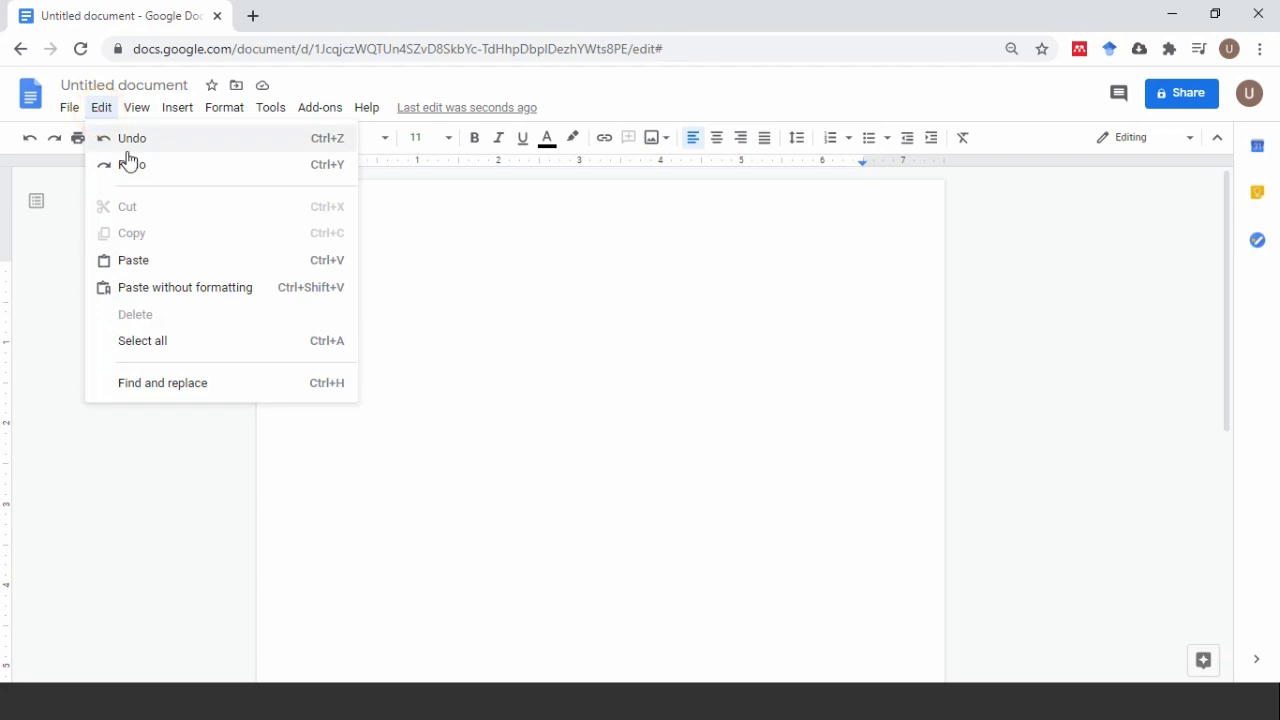
{"action": "left_click", "coordinate": [131, 166]}
{"action": "left_click", "coordinate": [106, 118]}
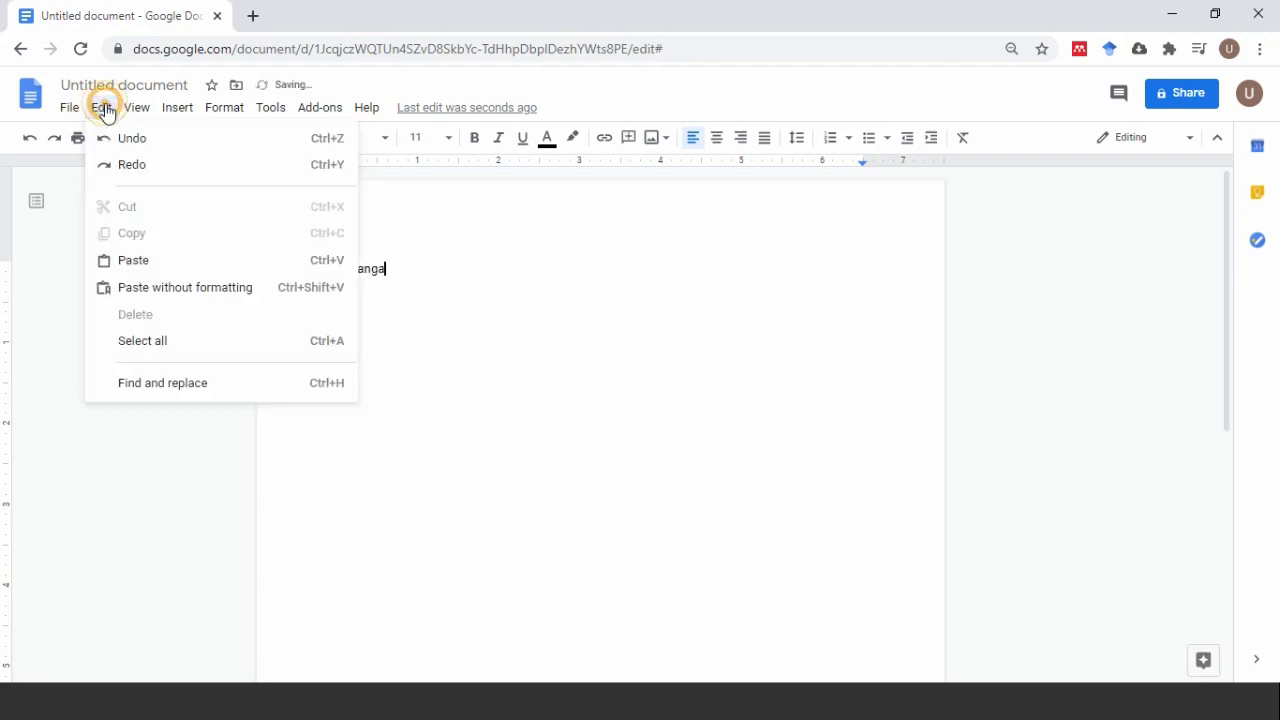
{"action": "left_click", "coordinate": [129, 166]}
{"action": "left_click", "coordinate": [401, 311]}
{"action": "left_click", "coordinate": [449, 269]}
{"action": "left_click", "coordinate": [352, 269]}
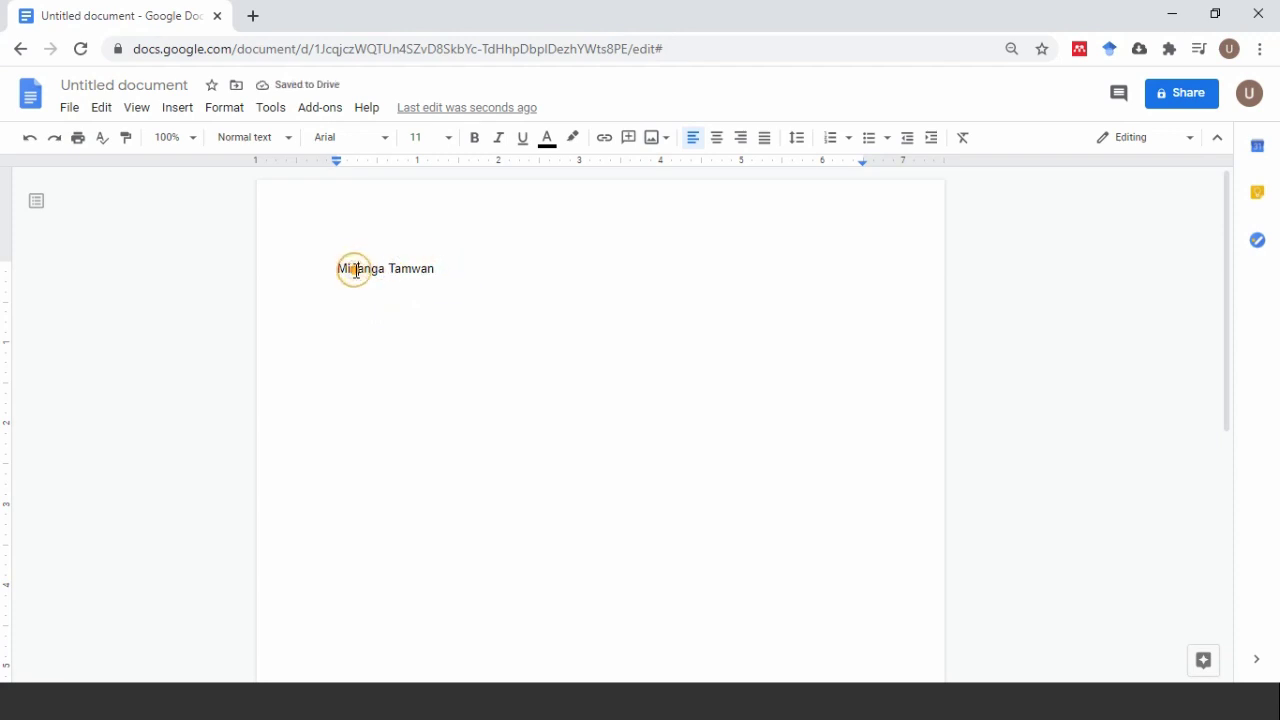
{"action": "left_click", "coordinate": [421, 268]}
{"action": "left_click", "coordinate": [107, 112]}
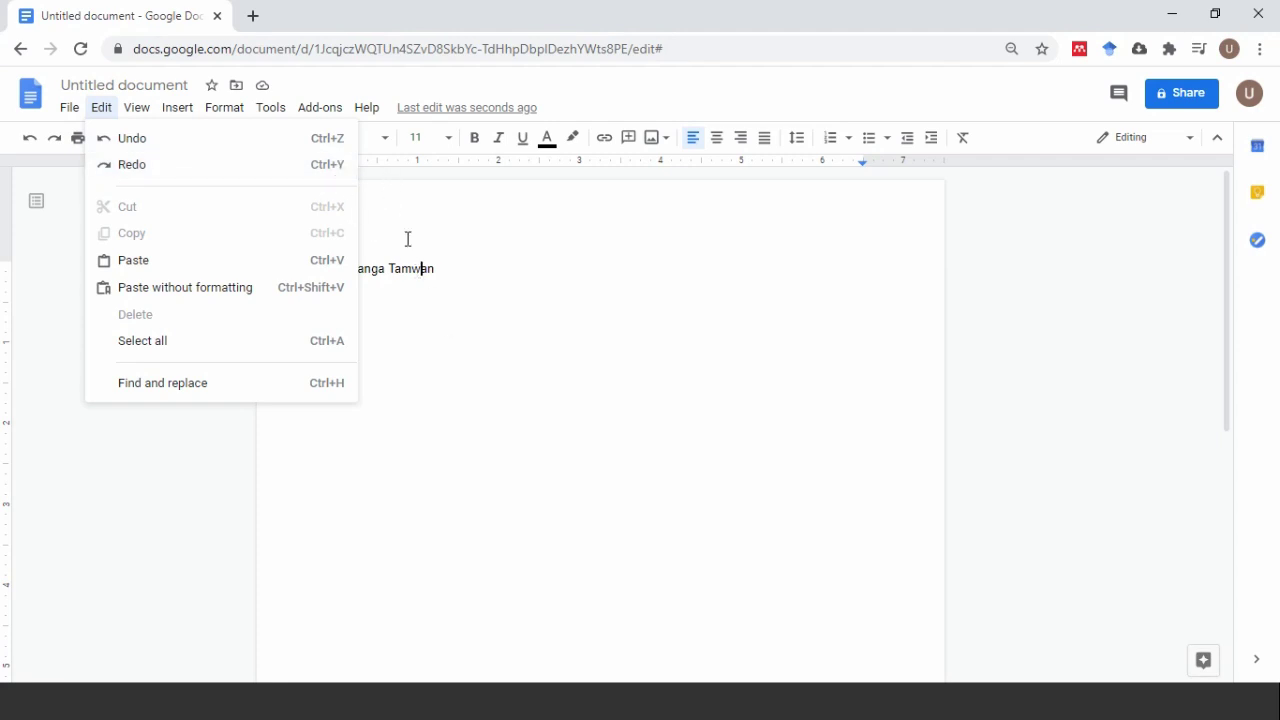
{"action": "left_click", "coordinate": [298, 107]}
{"action": "mouse_move", "coordinate": [103, 113]}
{"action": "left_click", "coordinate": [491, 253]}
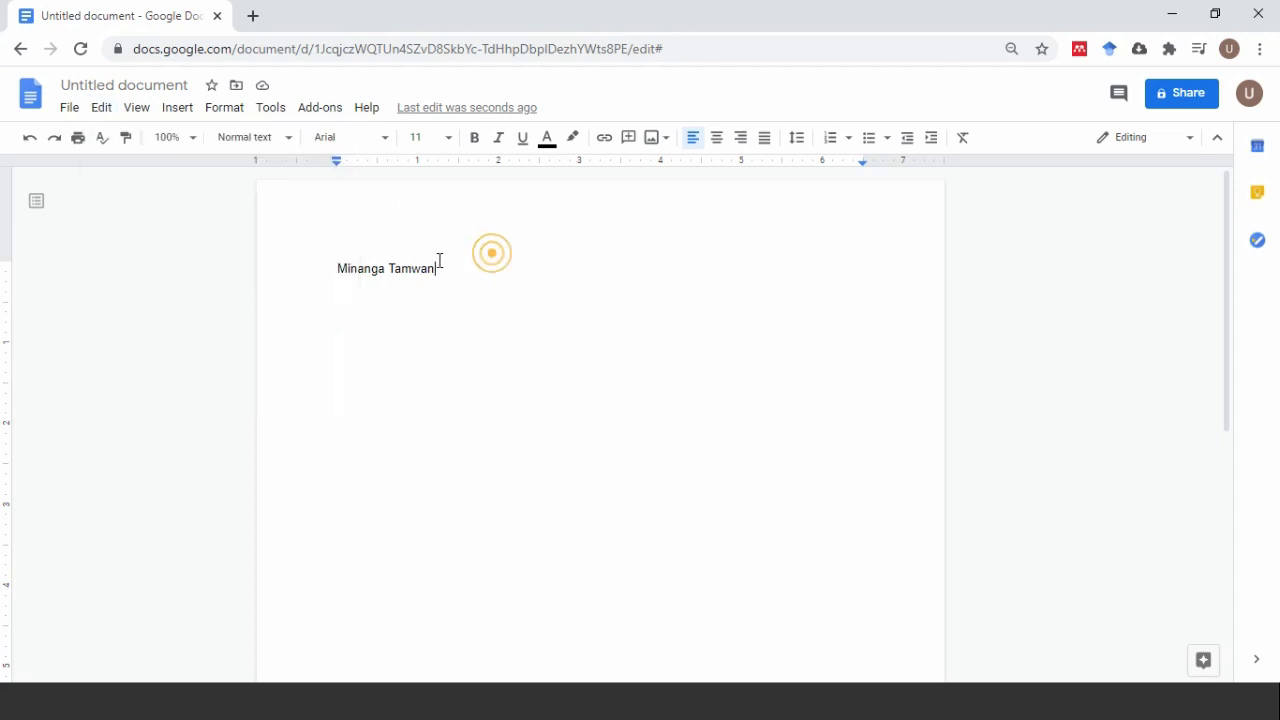
{"action": "left_click", "coordinate": [434, 267]}
{"action": "key", "text": "BackSpace"}
{"action": "key", "text": "BackSpace"}
{"action": "key", "text": "BackSpace"}
{"action": "key", "text": "BackSpace"}
{"action": "key", "text": "BackSpace"}
{"action": "key", "text": "BackSpace"}
{"action": "key", "text": "BackSpace"}
{"action": "key", "text": "BackSpace"}
{"action": "key", "text": "BackSpace"}
{"action": "key", "text": "BackSpace"}
{"action": "key", "text": "BackSpace"}
{"action": "key", "text": "BackSpace"}
{"action": "key", "text": "BackSpace"}
{"action": "key", "text": "BackSpace"}
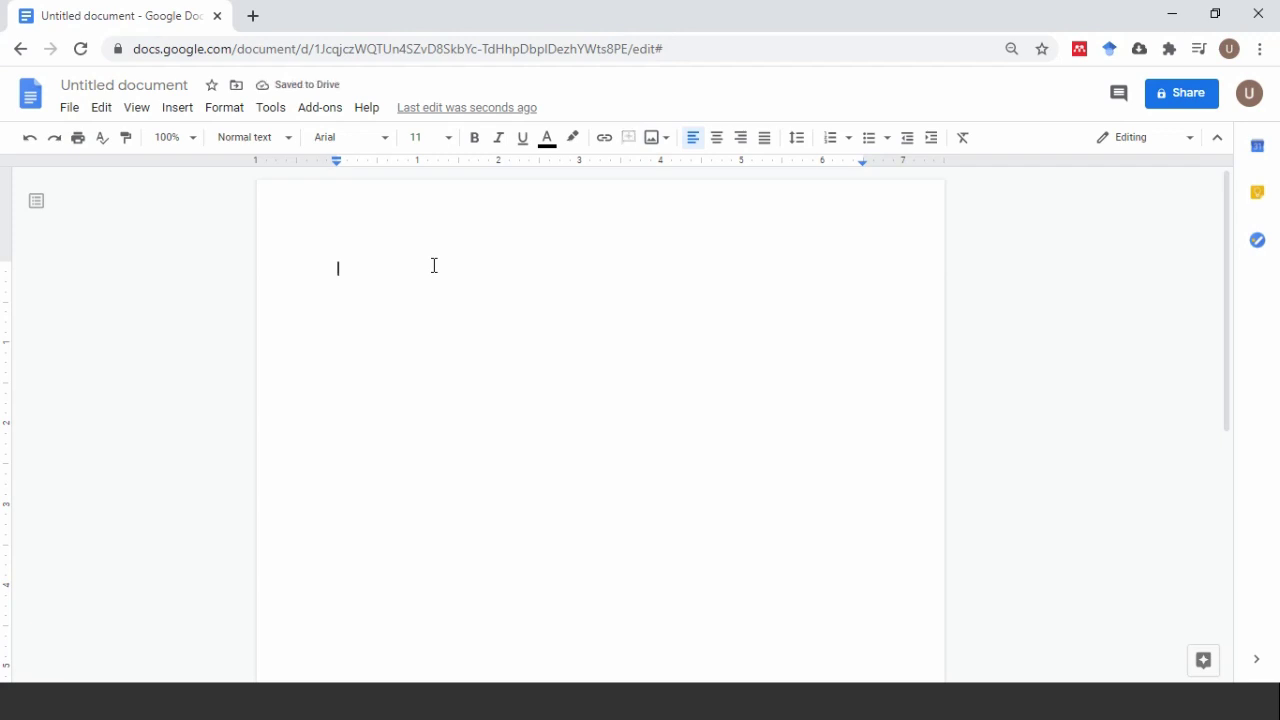
{"action": "key", "text": "ctrl+z"}
{"action": "type", "text": "Tamwan"}
{"action": "left_click", "coordinate": [104, 112]}
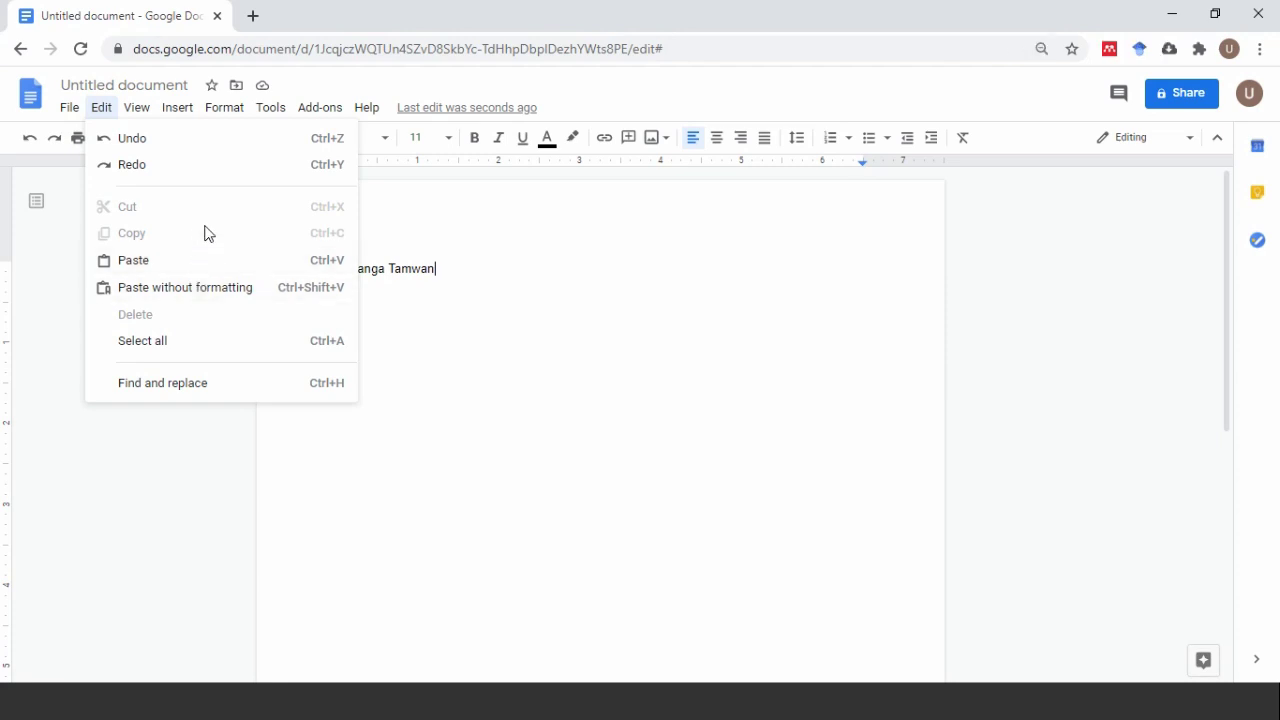
{"action": "left_click", "coordinate": [539, 255]}
Cut the letters "Minan" from the start of the text line
{"action": "left_click", "coordinate": [348, 266]}
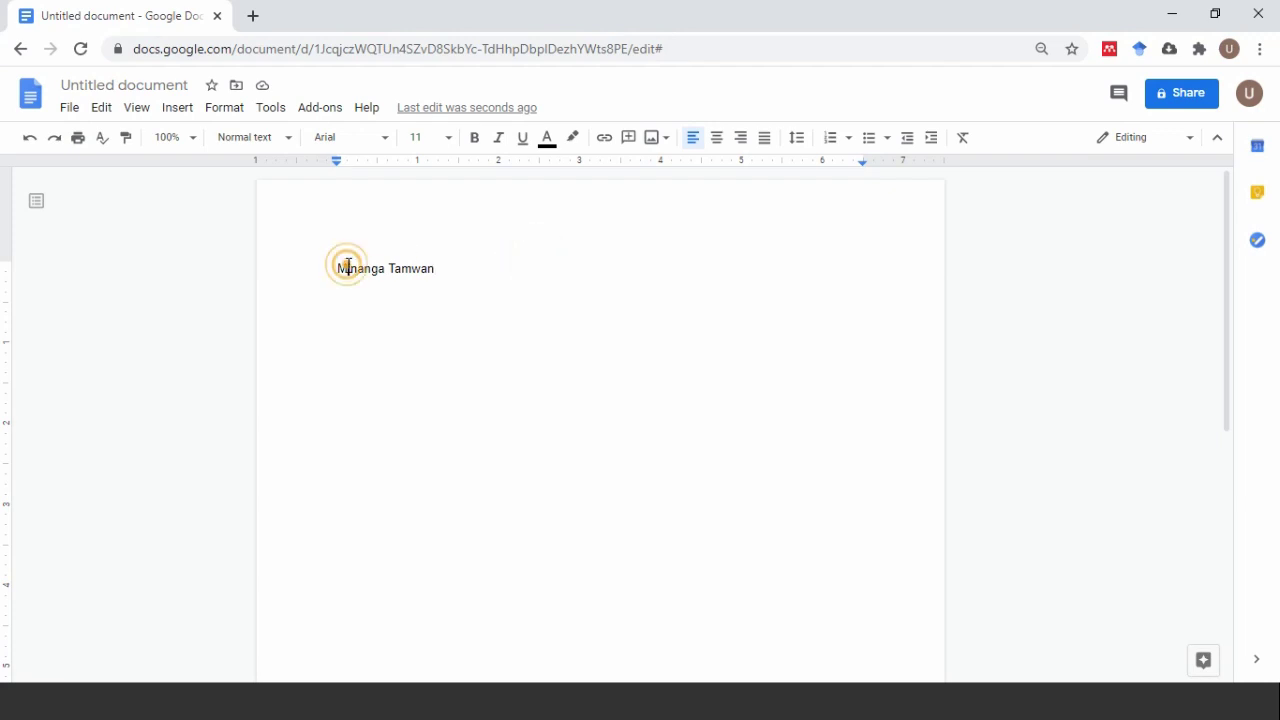
{"action": "type", "text": "i"}
{"action": "left_click", "coordinate": [338, 267]}
{"action": "left_click", "coordinate": [377, 266]}
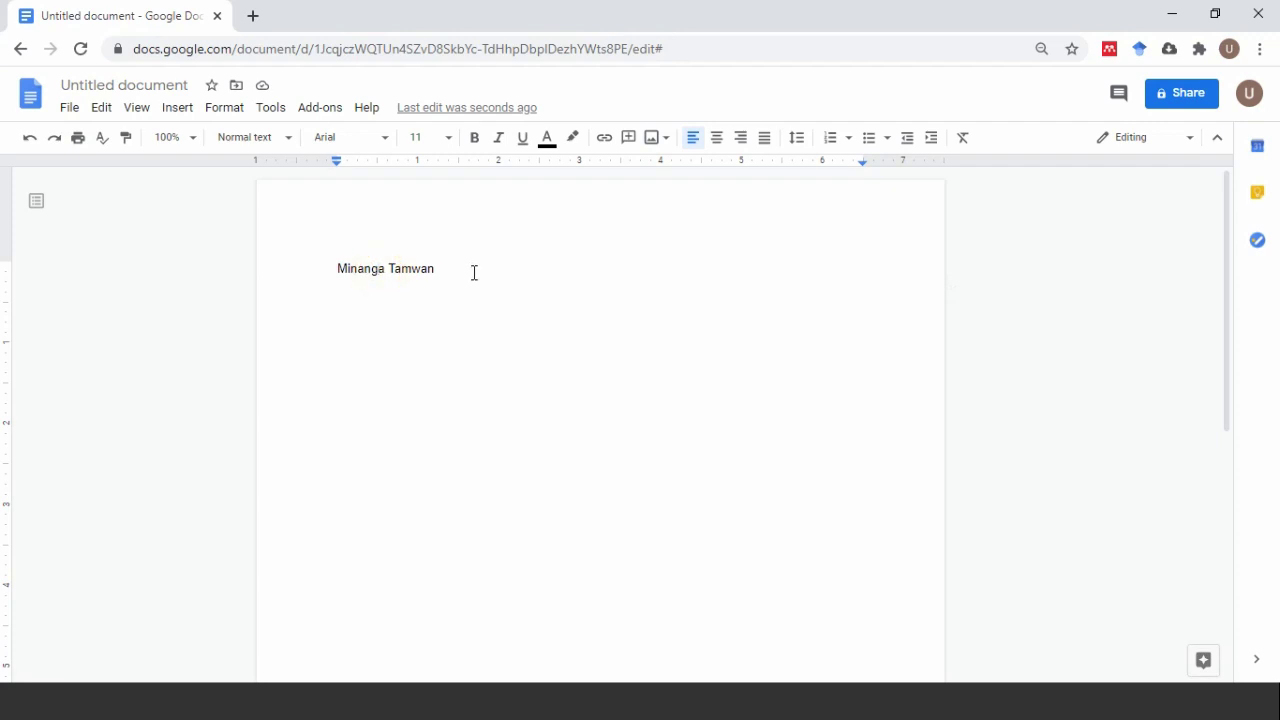
{"action": "left_click_drag", "start_coordinate": [332, 268], "coordinate": [374, 266]}
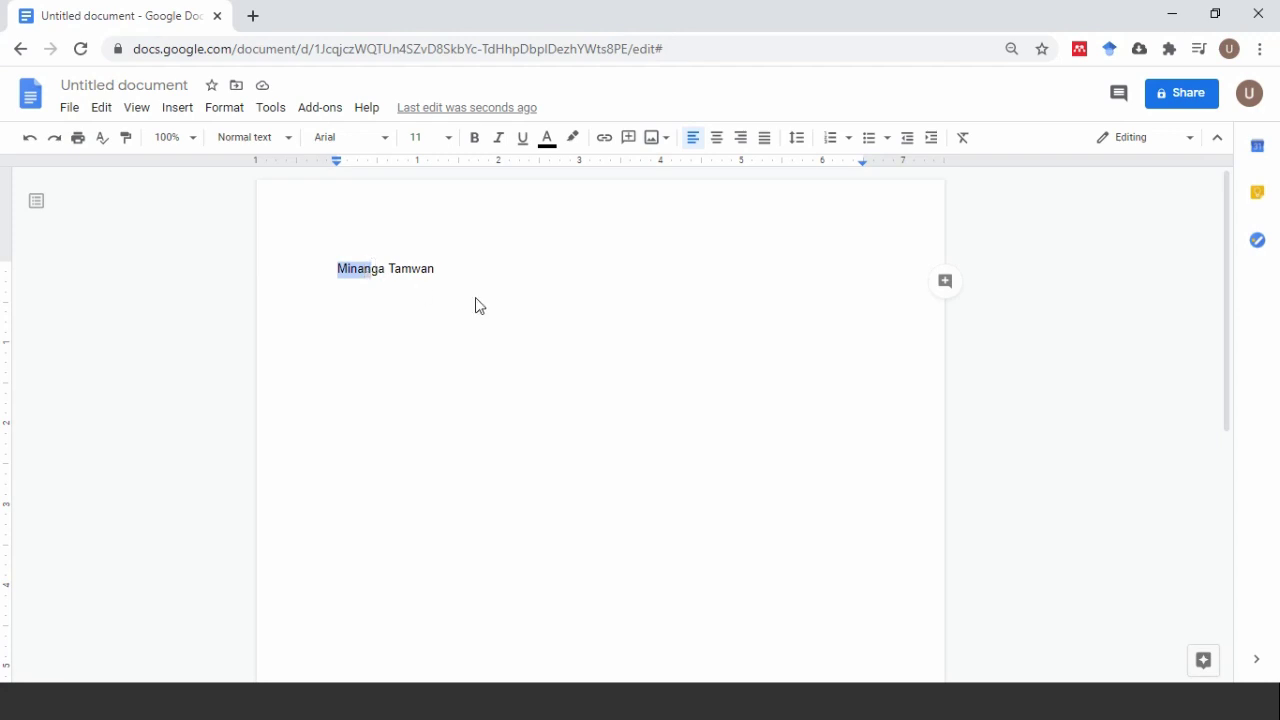
{"action": "left_click", "coordinate": [371, 268]}
{"action": "left_click", "coordinate": [332, 268]}
{"action": "left_click_drag", "start_coordinate": [348, 268], "coordinate": [371, 268]}
{"action": "key", "text": "ctrl+c"}
{"action": "left_click", "coordinate": [101, 107]}
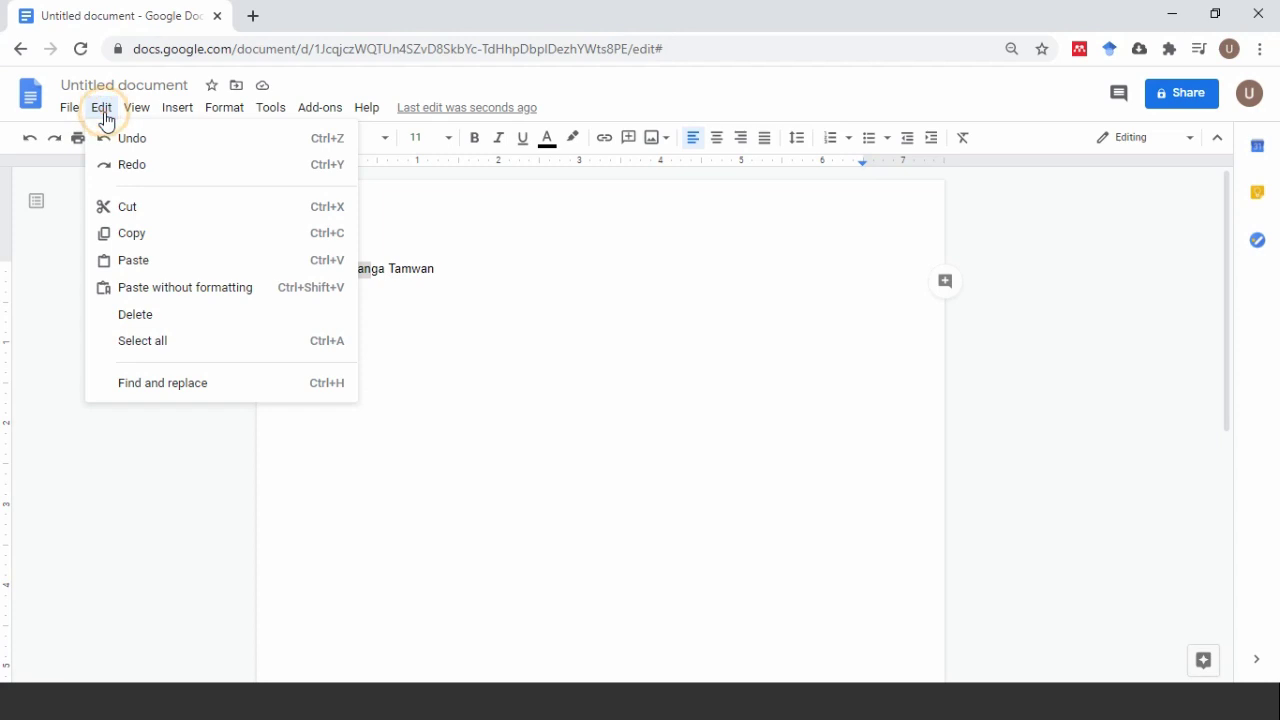
{"action": "left_click", "coordinate": [141, 220]}
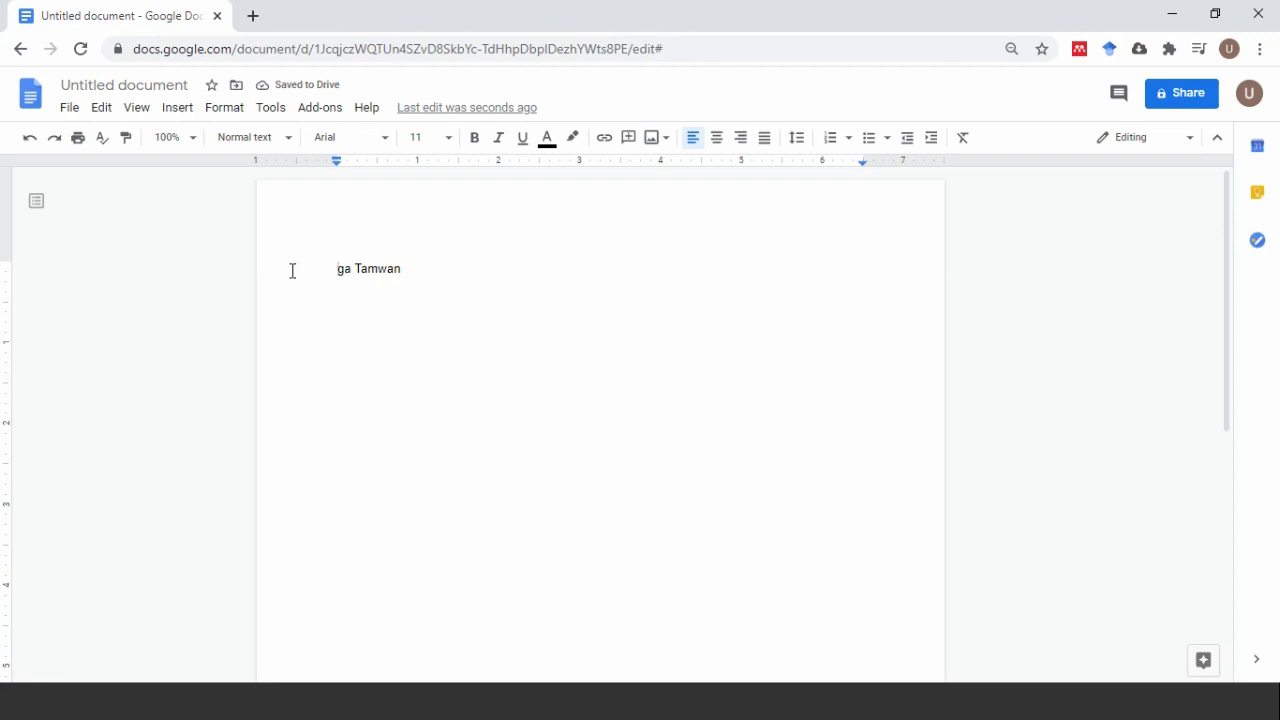
Paste the cut letters "Minan" between "Tam" and "wan" in the remaining text
{"action": "left_click", "coordinate": [378, 268]}
{"action": "left_click", "coordinate": [101, 108]}
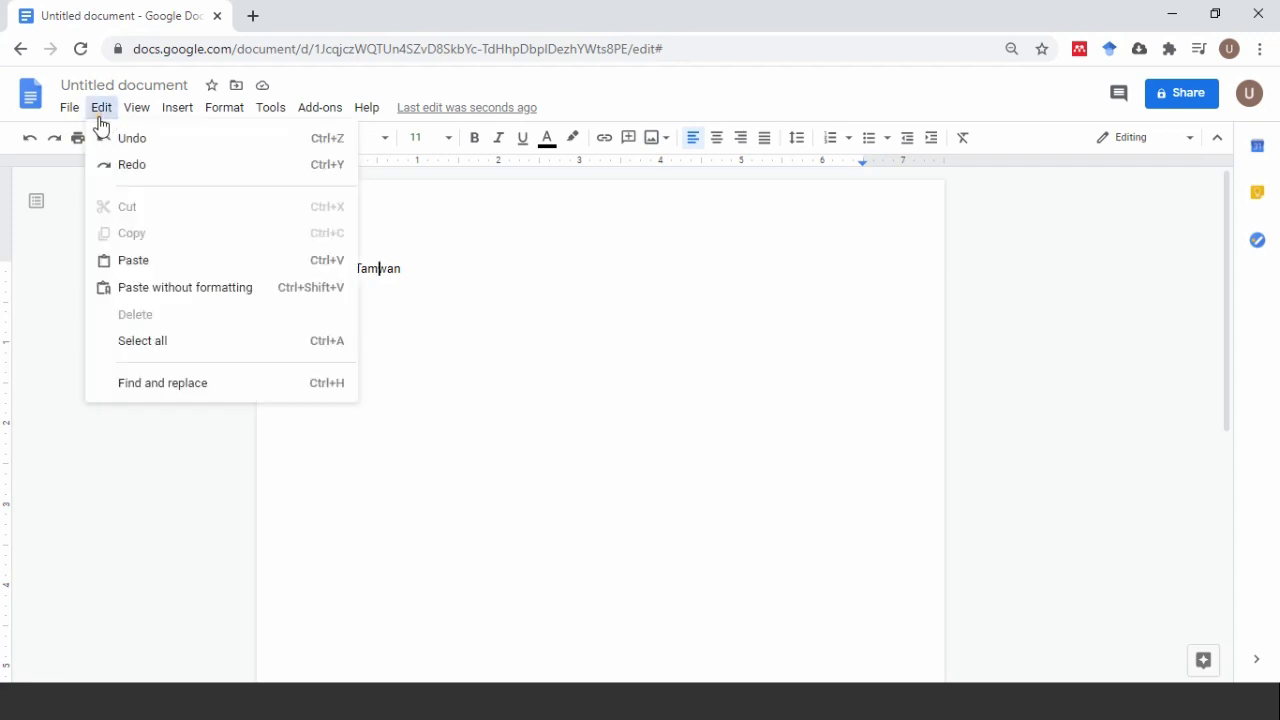
{"action": "left_click", "coordinate": [175, 268]}
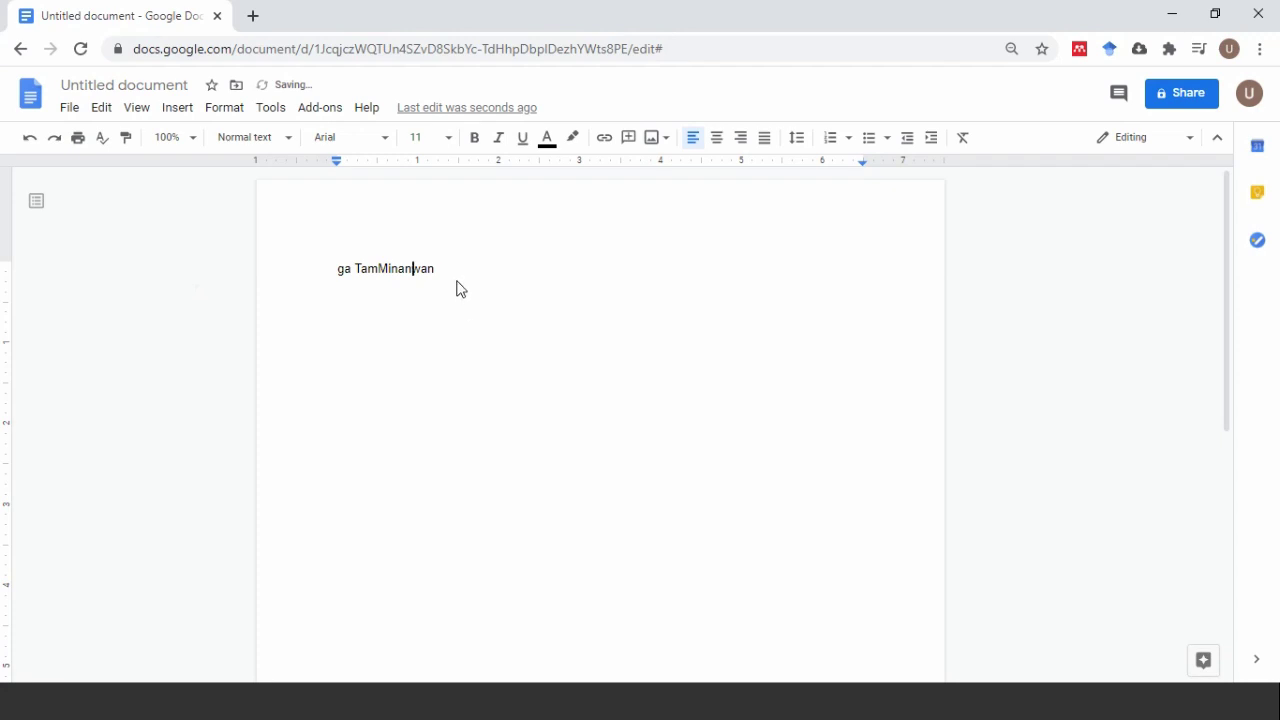
Cut the characters "ga Ta" from the beginning of the text line
{"action": "double_click", "coordinate": [336, 268]}
{"action": "left_click_drag", "start_coordinate": [365, 268], "coordinate": [370, 268]}
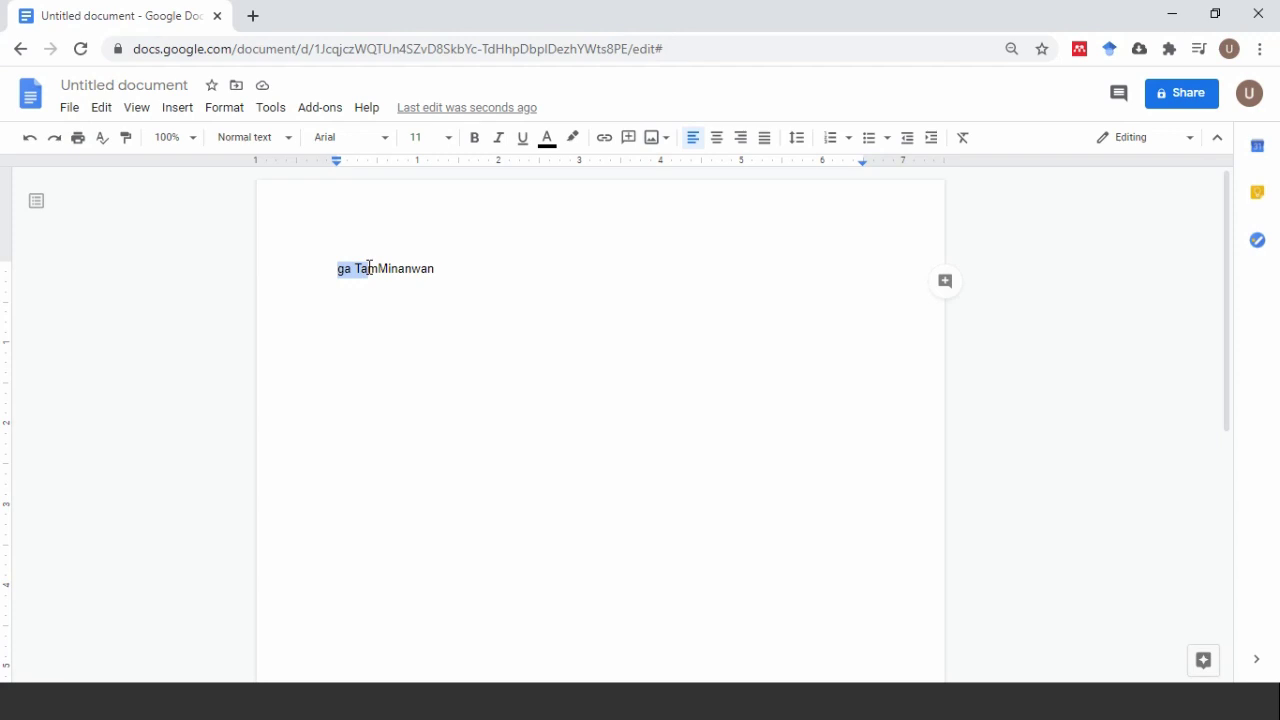
{"action": "left_click", "coordinate": [101, 107]}
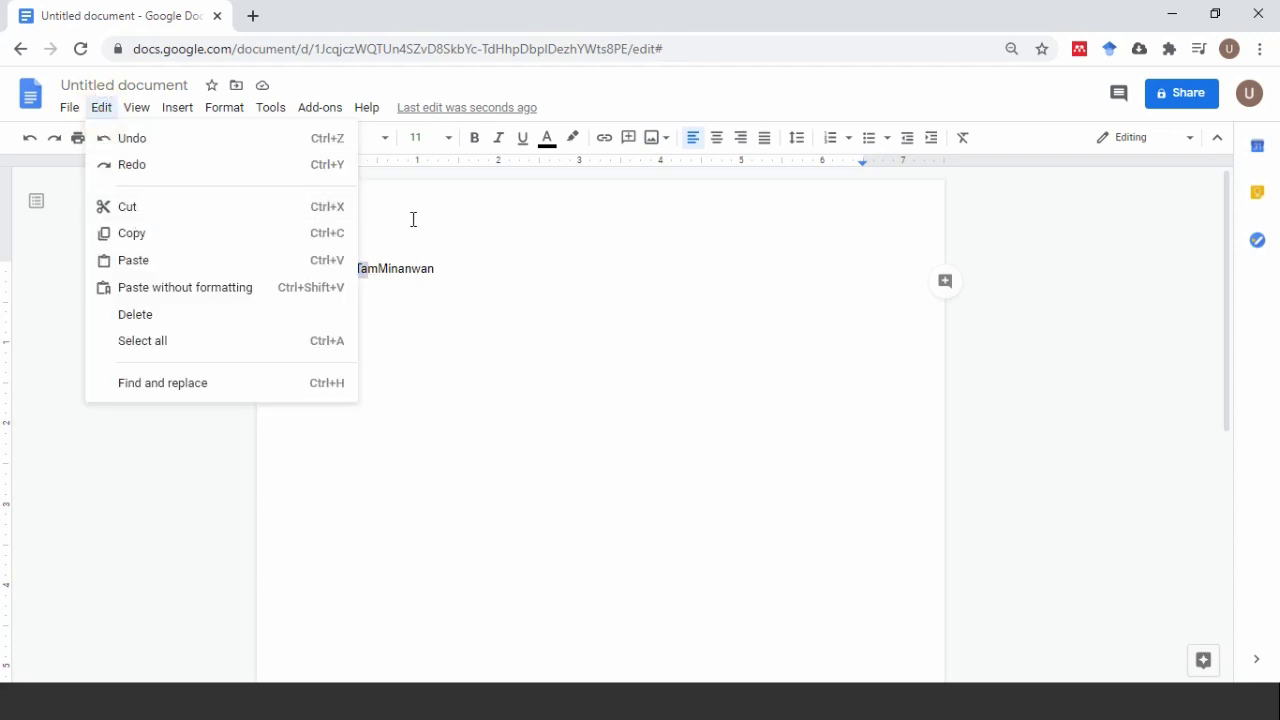
{"action": "left_click", "coordinate": [317, 206]}
Paste the cut characters "ga Ta" between "mMina" and "nwan"
{"action": "left_click", "coordinate": [378, 268]}
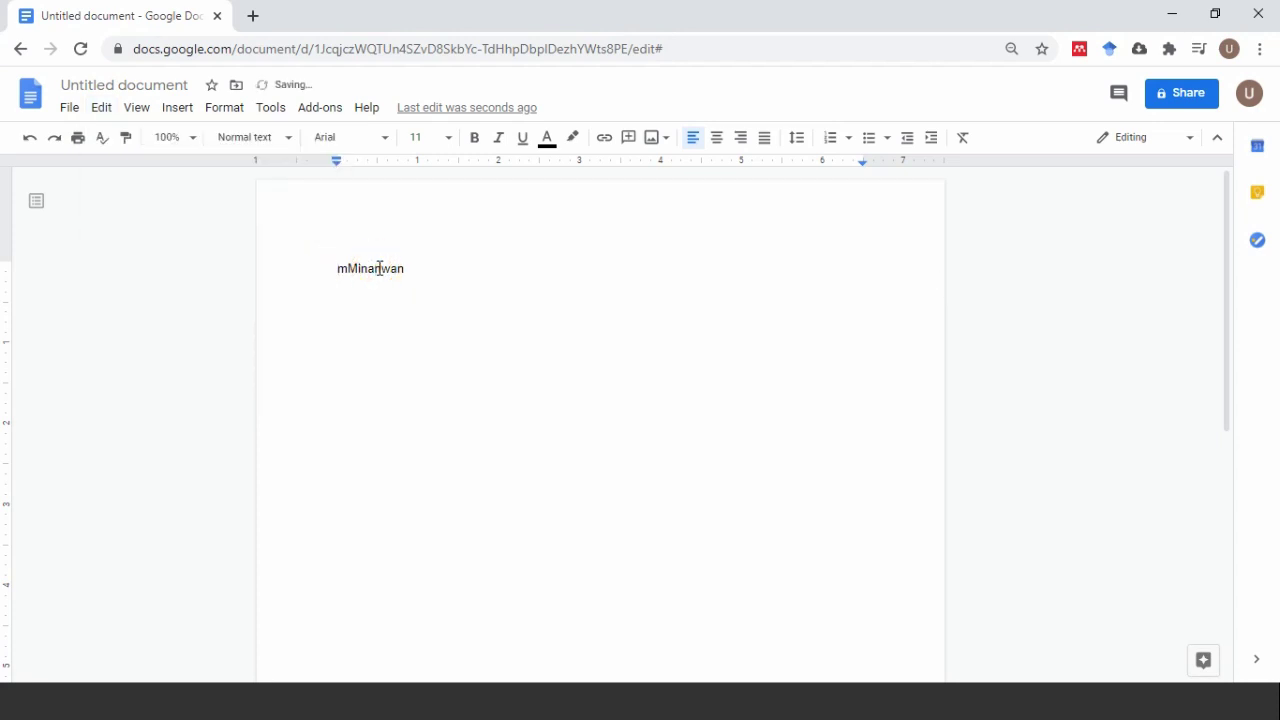
{"action": "left_click", "coordinate": [101, 107]}
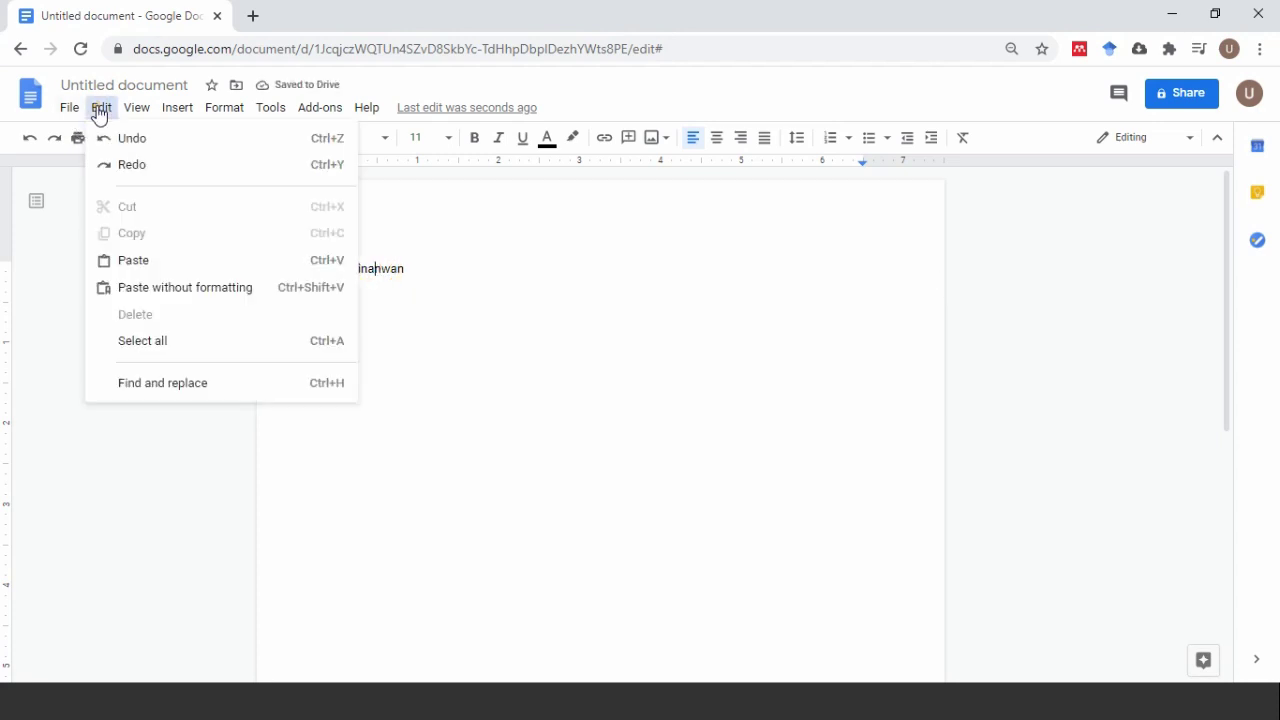
{"action": "left_click", "coordinate": [151, 260]}
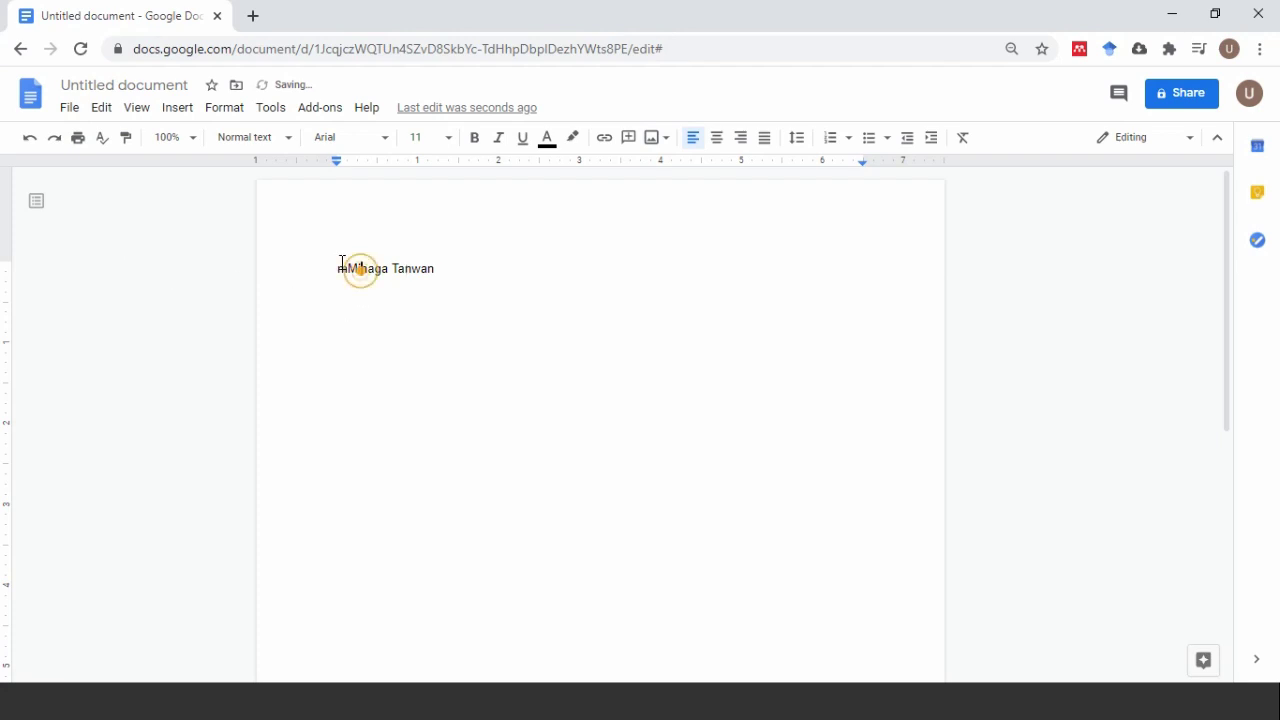
{"action": "left_click_drag", "start_coordinate": [340, 268], "coordinate": [446, 269]}
{"action": "left_click", "coordinate": [430, 269]}
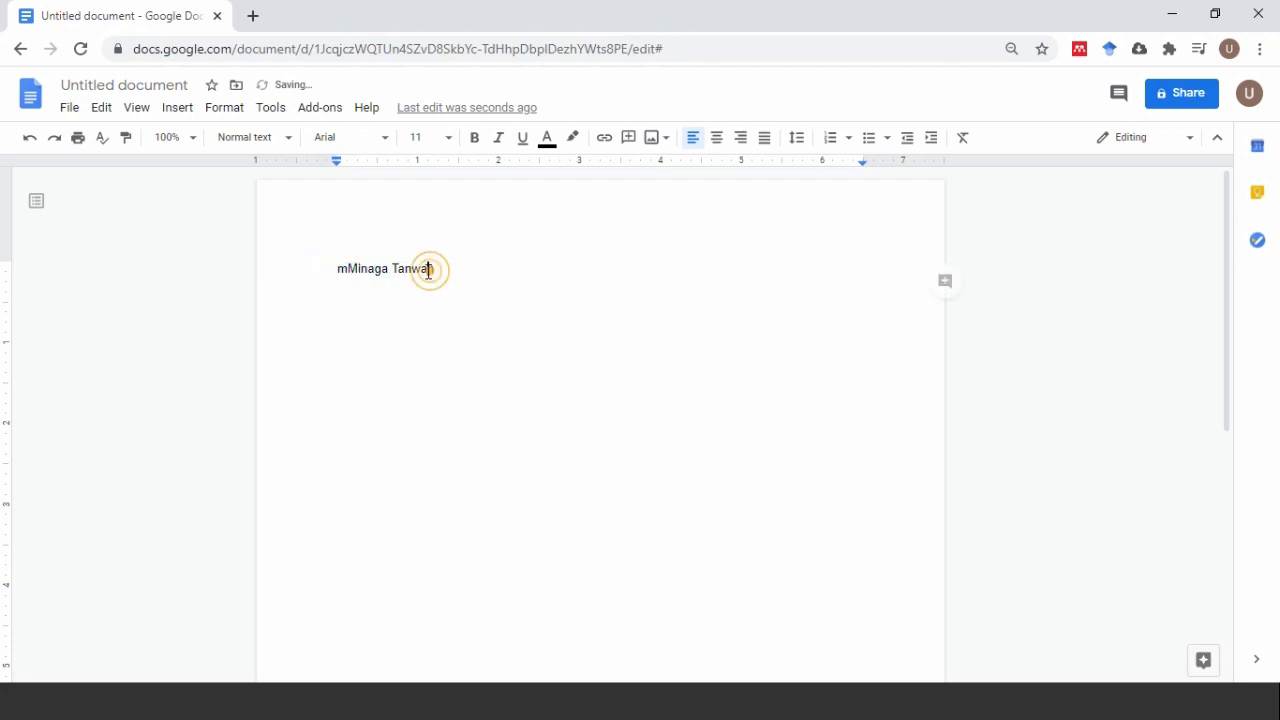
{"action": "left_click_drag", "start_coordinate": [336, 269], "coordinate": [451, 269]}
{"action": "left_click", "coordinate": [436, 278]}
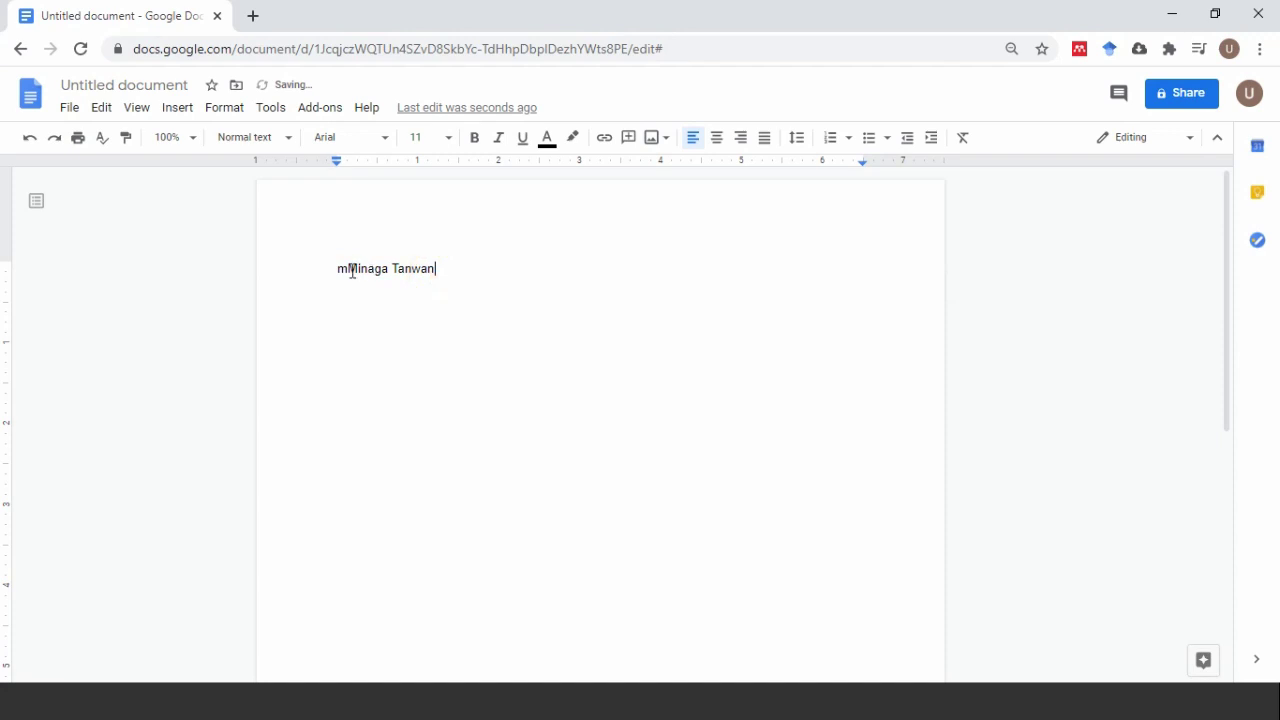
{"action": "left_click_drag", "start_coordinate": [336, 269], "coordinate": [437, 269]}
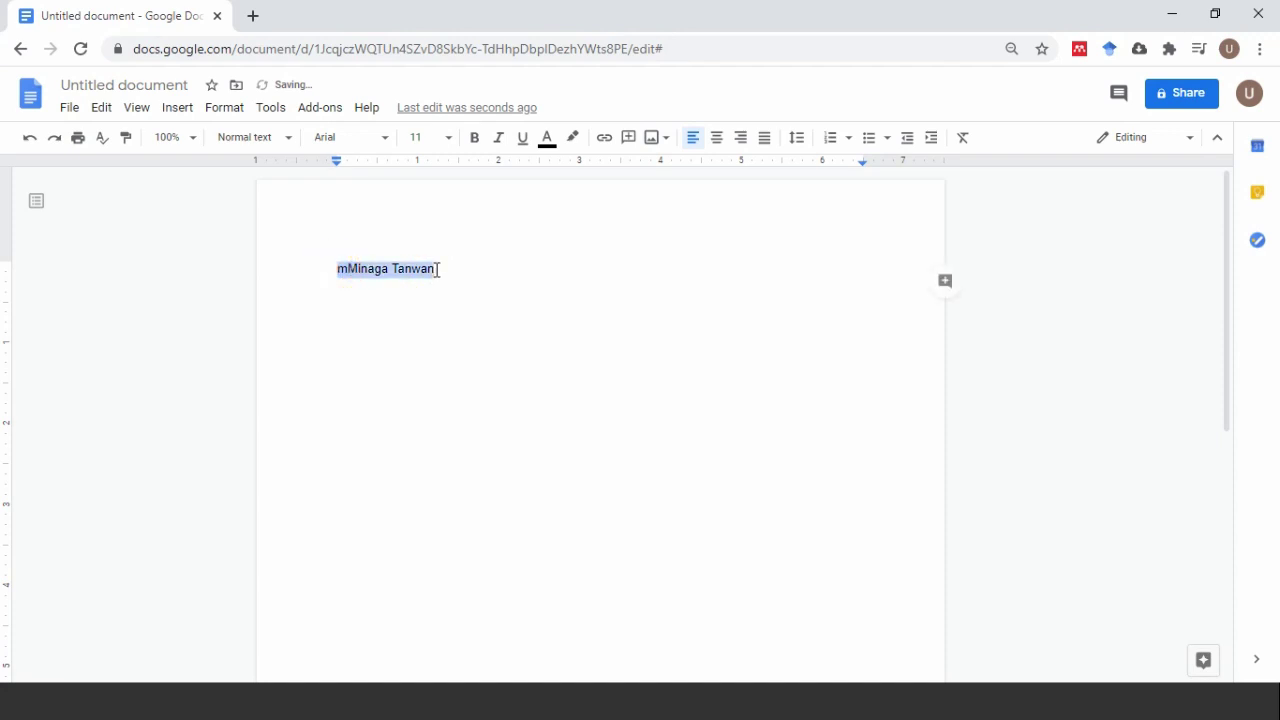
{"action": "left_click", "coordinate": [437, 269]}
{"action": "left_click_drag", "start_coordinate": [336, 269], "coordinate": [440, 272]}
{"action": "left_click", "coordinate": [396, 269]}
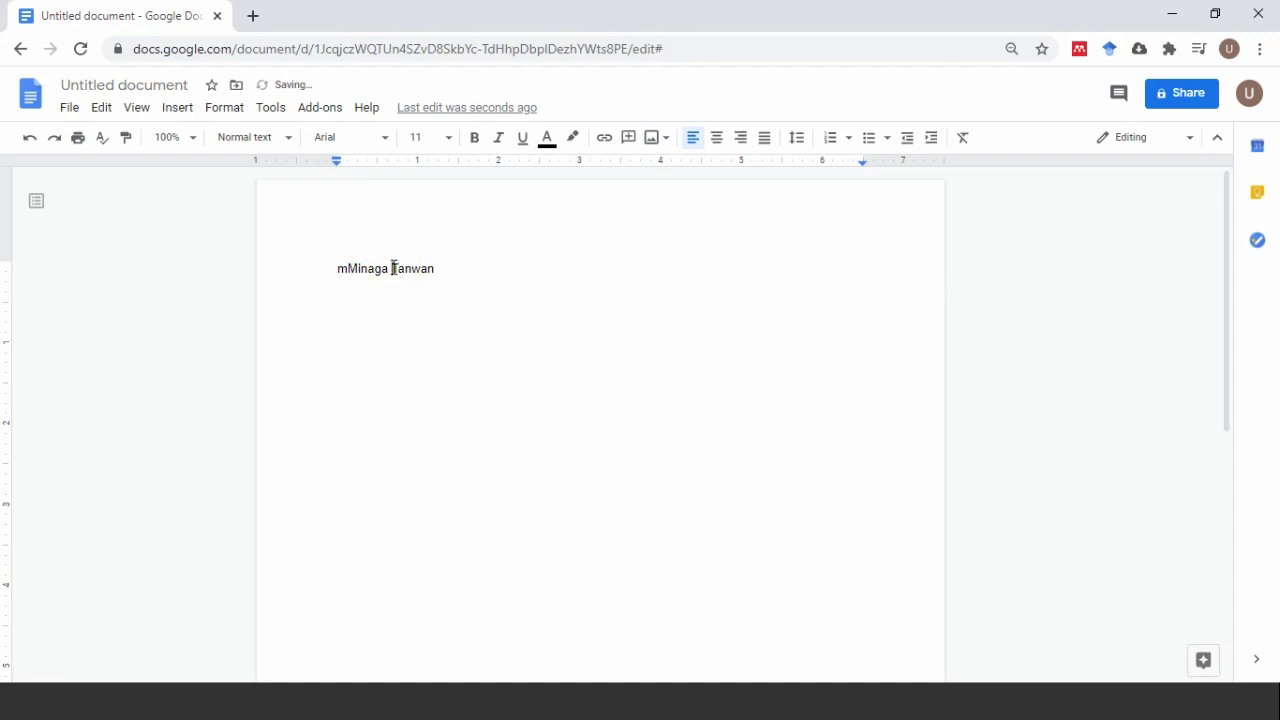
{"action": "left_click", "coordinate": [409, 268]}
{"action": "left_click", "coordinate": [342, 269]}
{"action": "left_click_drag", "start_coordinate": [330, 268], "coordinate": [396, 271]}
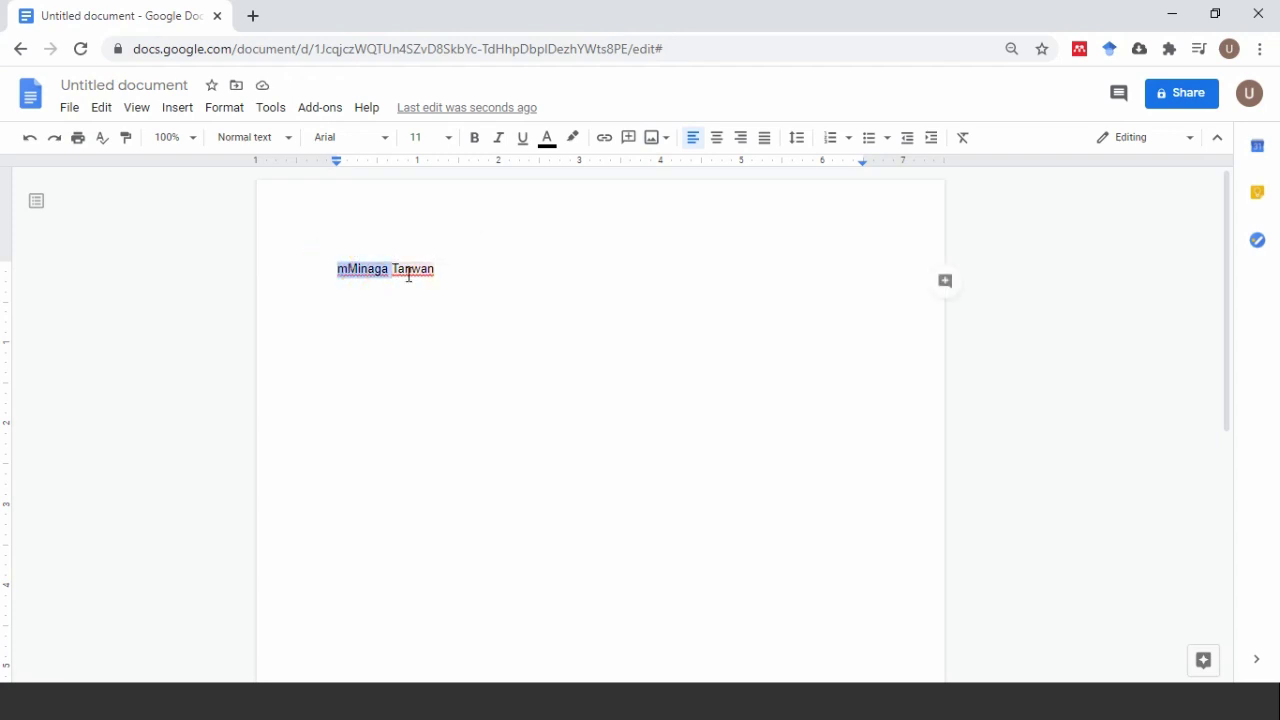
{"action": "left_click", "coordinate": [407, 269]}
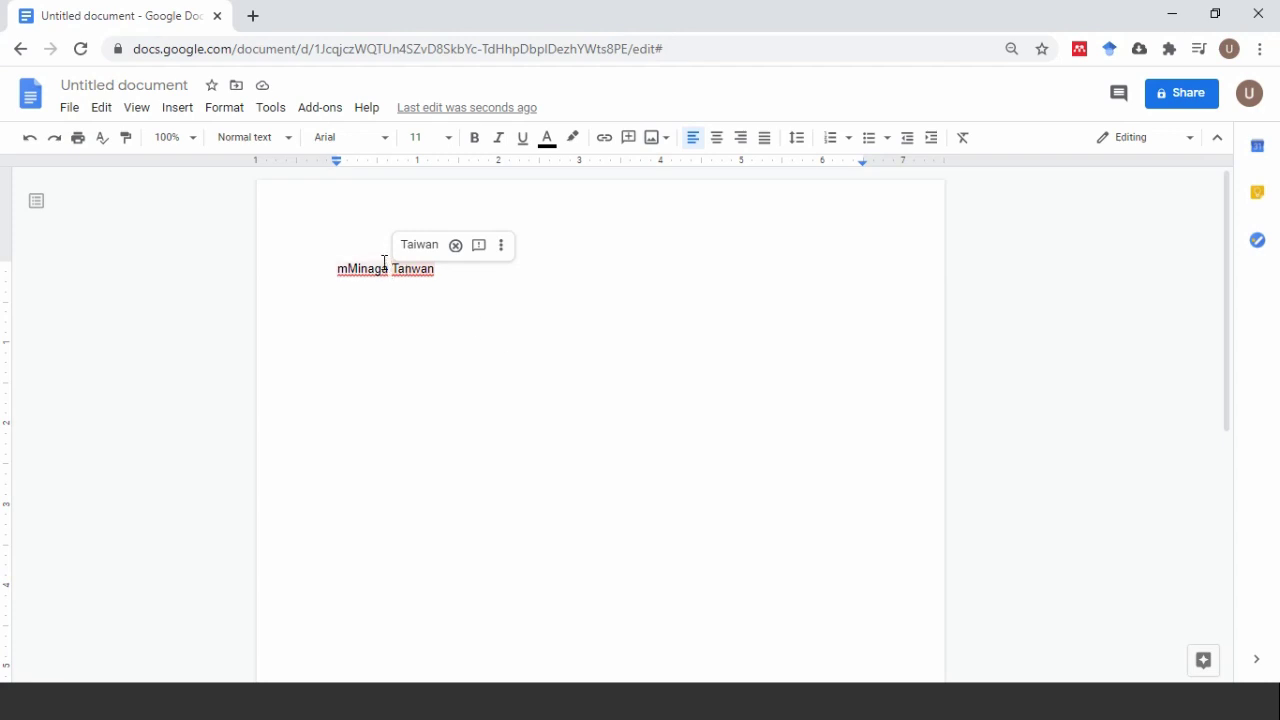
{"action": "left_click", "coordinate": [386, 267]}
{"action": "left_click", "coordinate": [101, 107]}
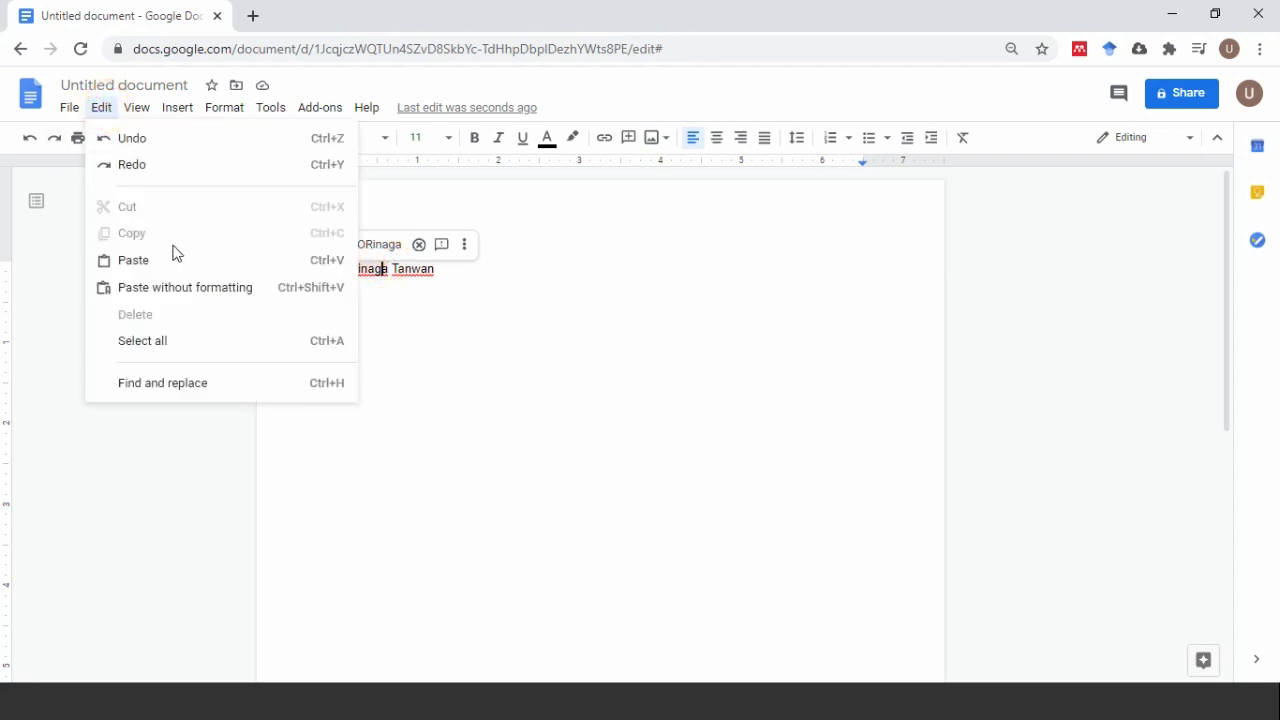
{"action": "left_click", "coordinate": [418, 270]}
Copy the word "mMinaga" at the start of the text line
{"action": "left_click_drag", "start_coordinate": [341, 265], "coordinate": [442, 272]}
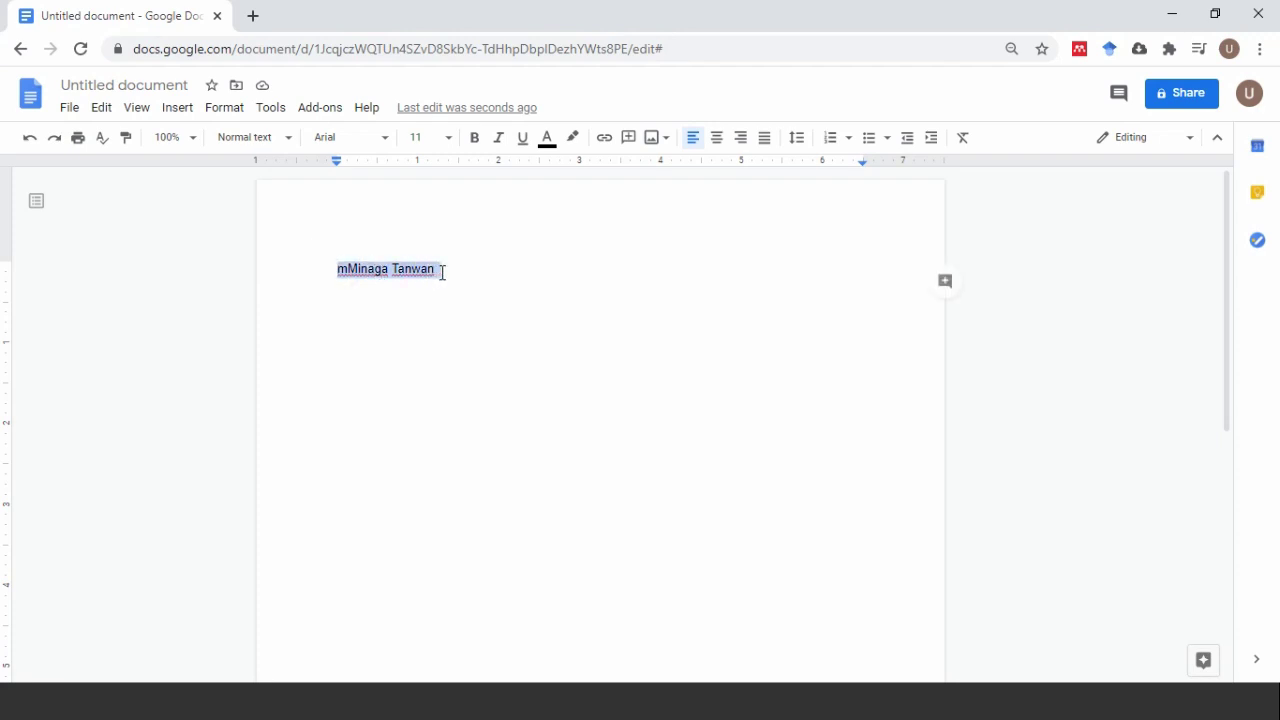
{"action": "left_click", "coordinate": [408, 275]}
{"action": "left_click_drag", "start_coordinate": [337, 266], "coordinate": [388, 272]}
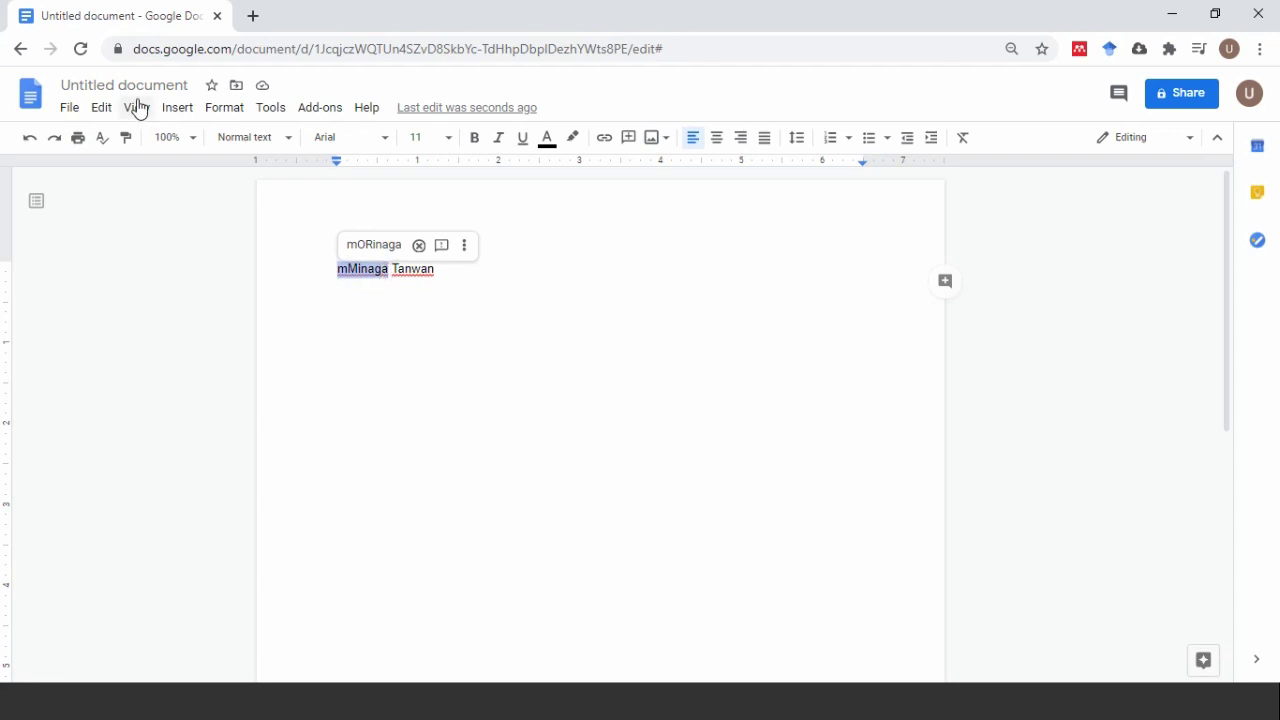
{"action": "left_click", "coordinate": [101, 107]}
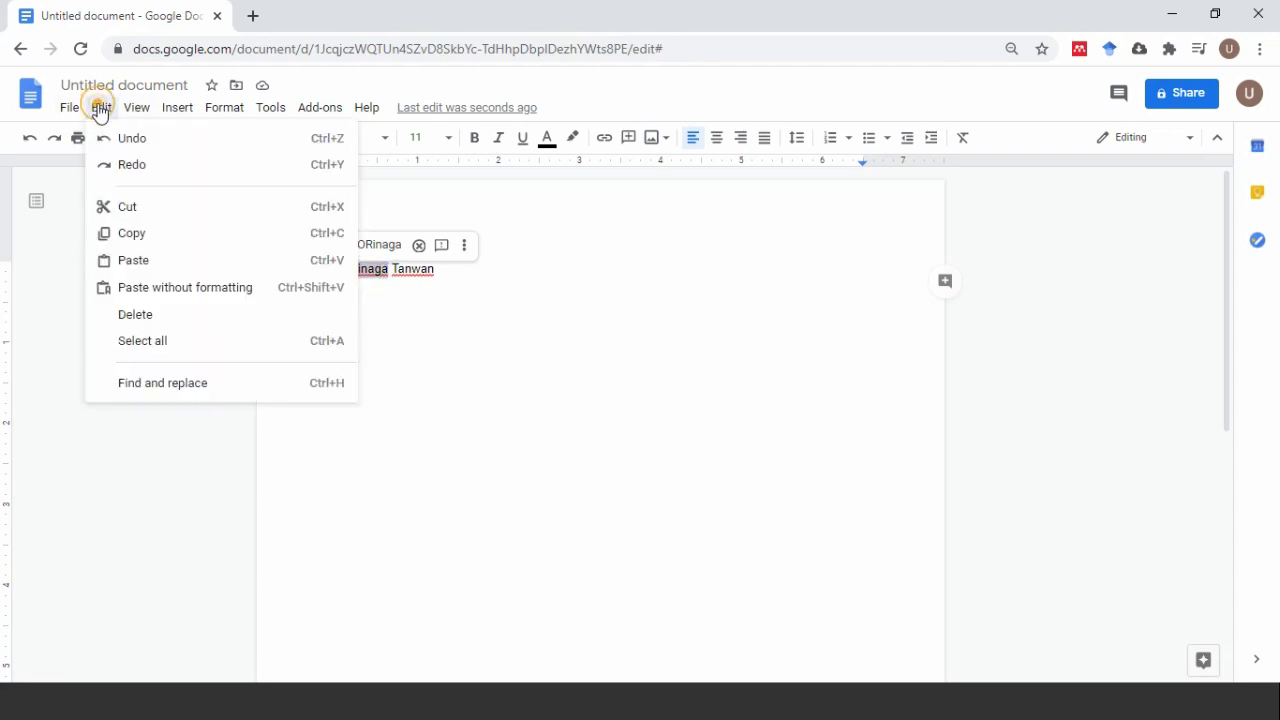
{"action": "left_click", "coordinate": [150, 236]}
Paste the copied word "mMinaga" after "Tanwan" at the end of the text line
{"action": "left_click", "coordinate": [446, 270]}
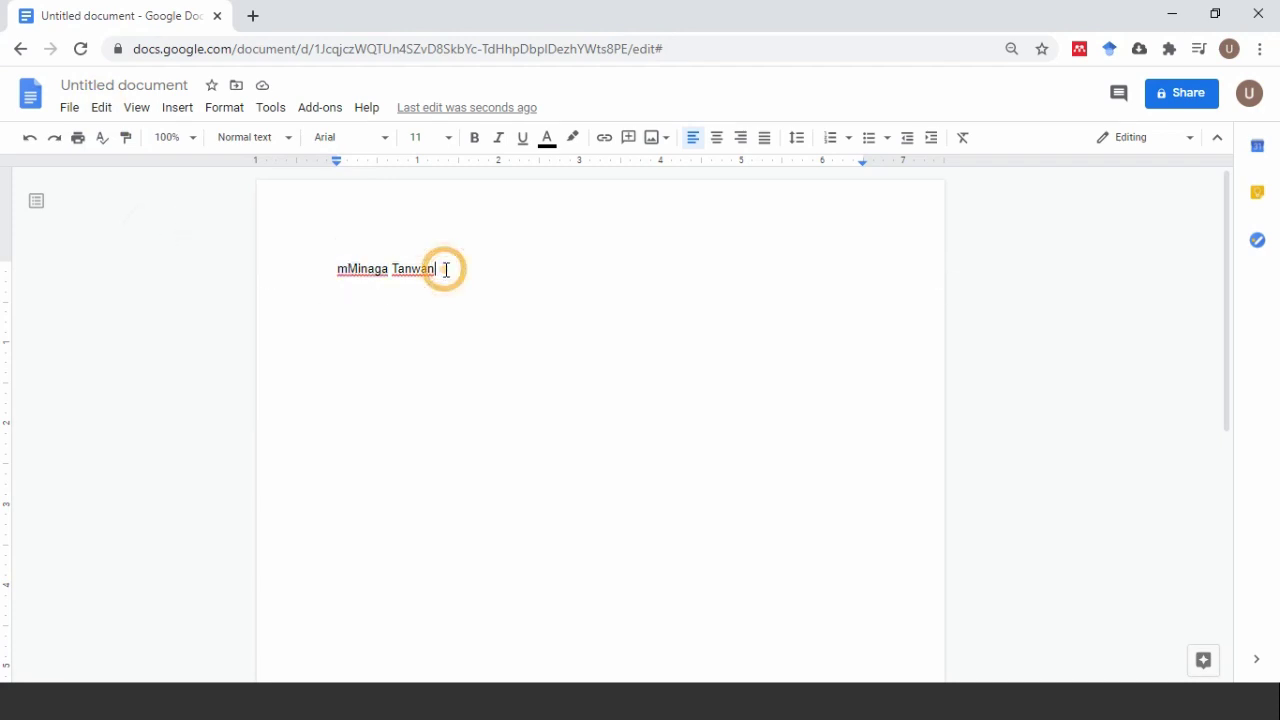
{"action": "left_click", "coordinate": [101, 107]}
{"action": "left_click", "coordinate": [158, 262]}
{"action": "left_click", "coordinate": [469, 287]}
{"action": "left_click", "coordinate": [492, 270]}
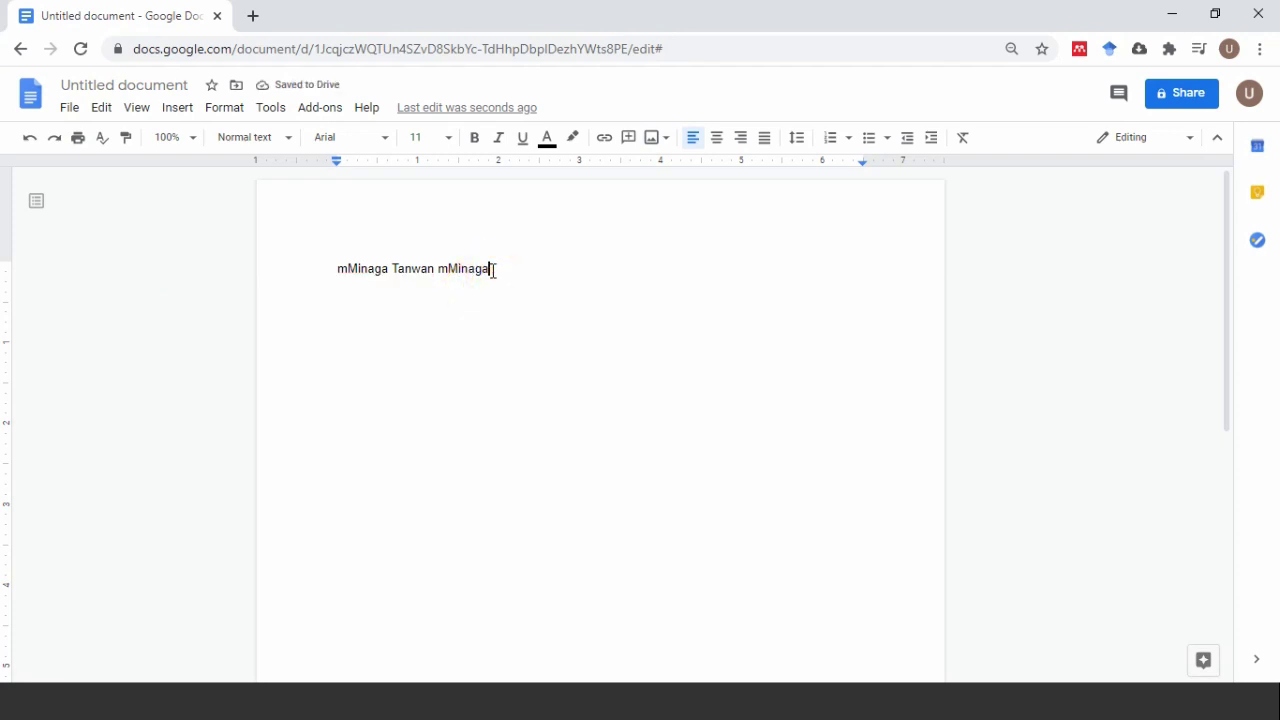
Paste "mMinaga" a second time directly after the first pasted copy
{"action": "left_click", "coordinate": [107, 104]}
{"action": "left_click", "coordinate": [105, 107]}
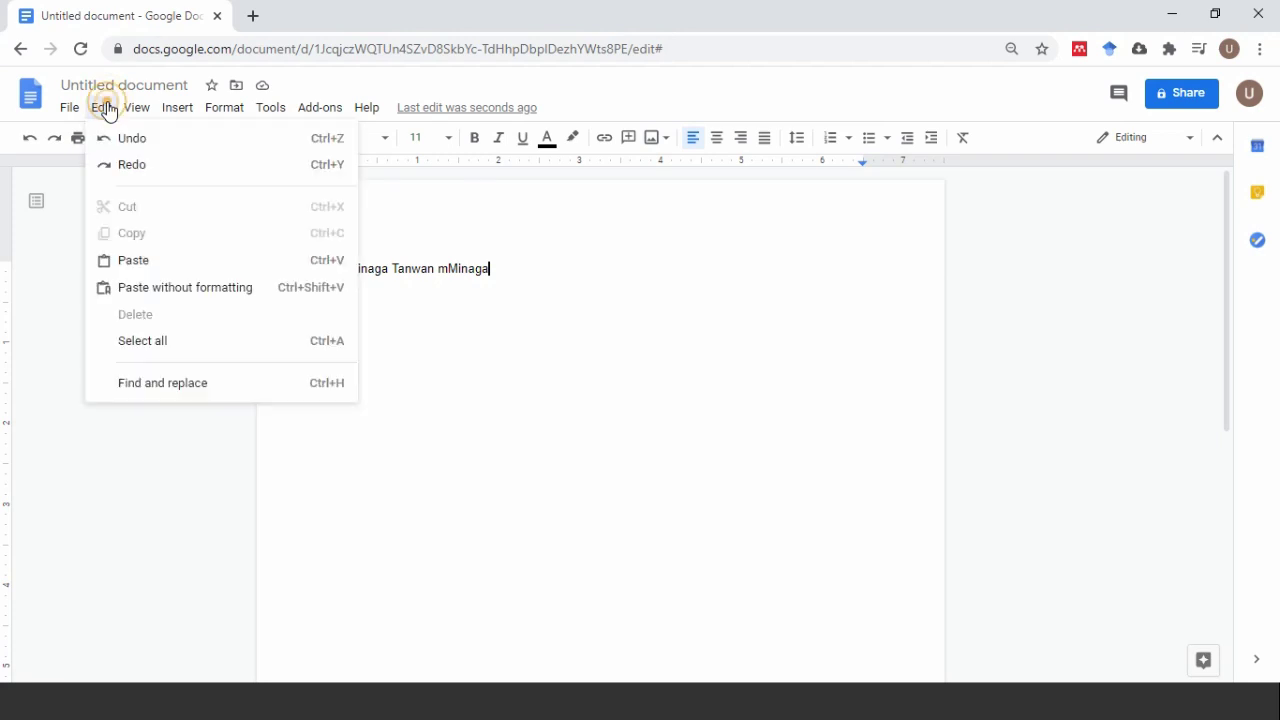
{"action": "left_click", "coordinate": [148, 258]}
{"action": "left_click", "coordinate": [443, 270]}
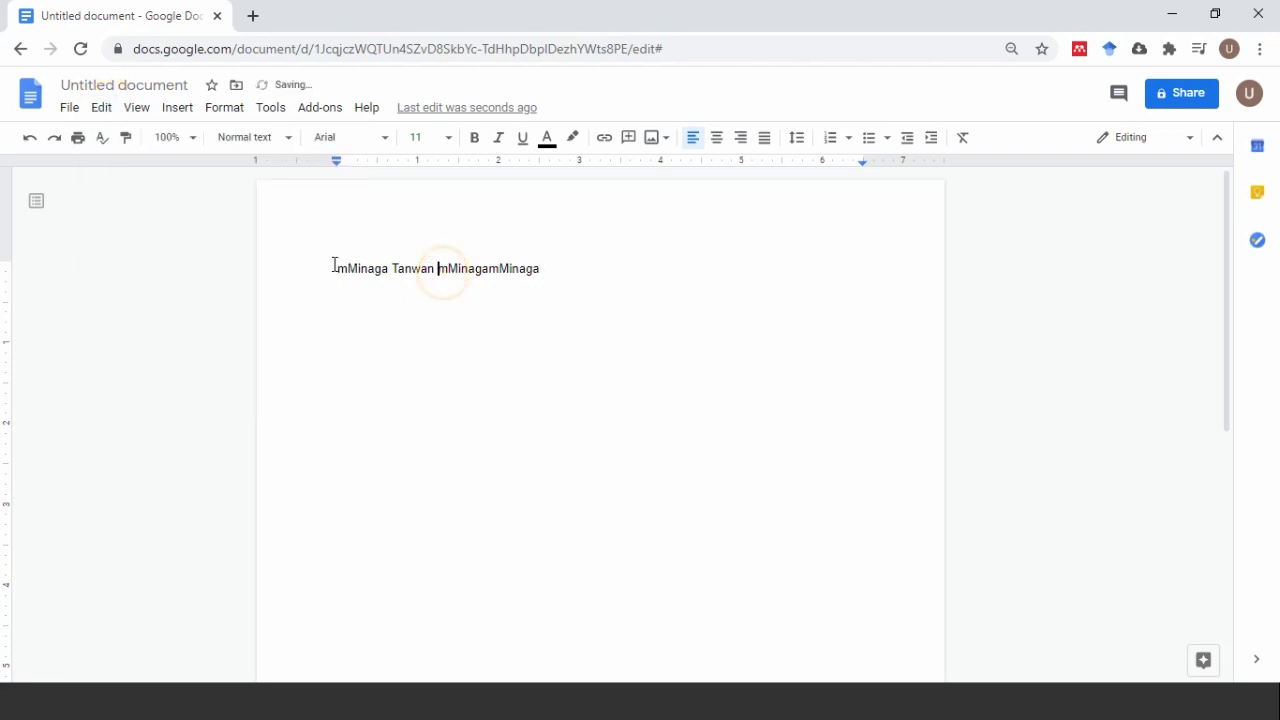
{"action": "left_click_drag", "start_coordinate": [332, 263], "coordinate": [590, 247]}
{"action": "left_click", "coordinate": [564, 282]}
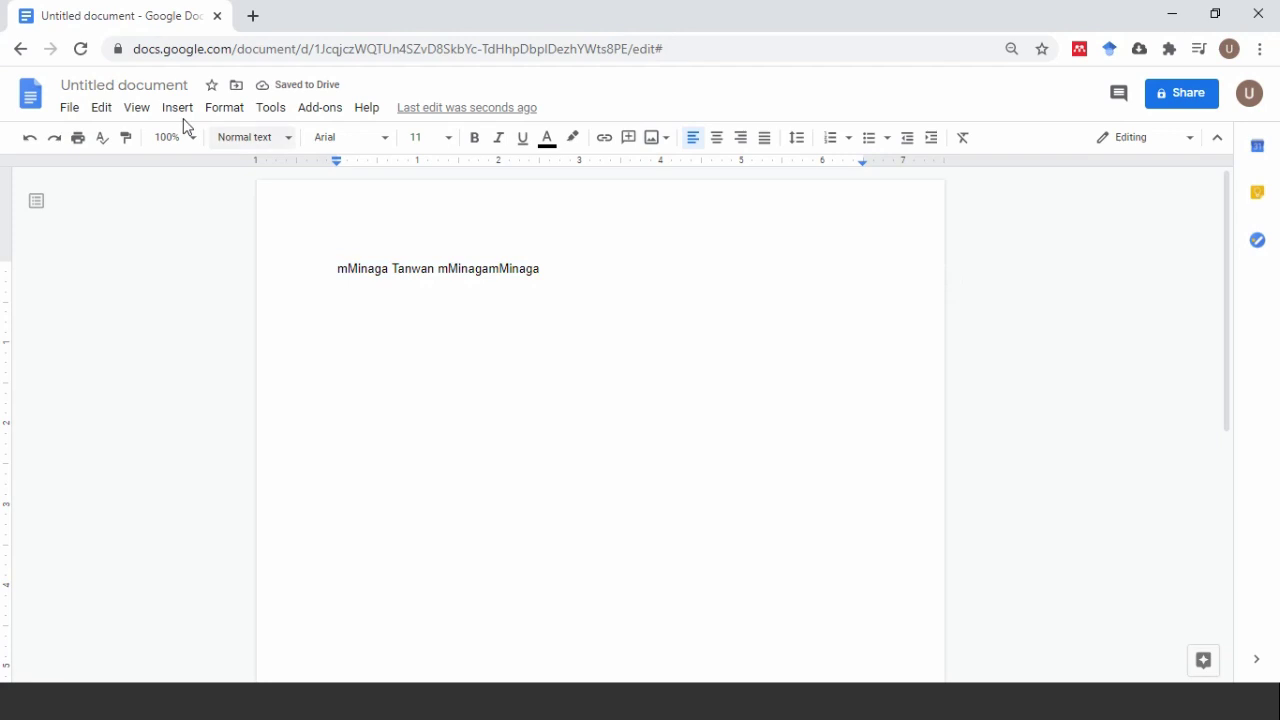
{"action": "left_click", "coordinate": [105, 107]}
{"action": "mouse_move", "coordinate": [137, 107]}
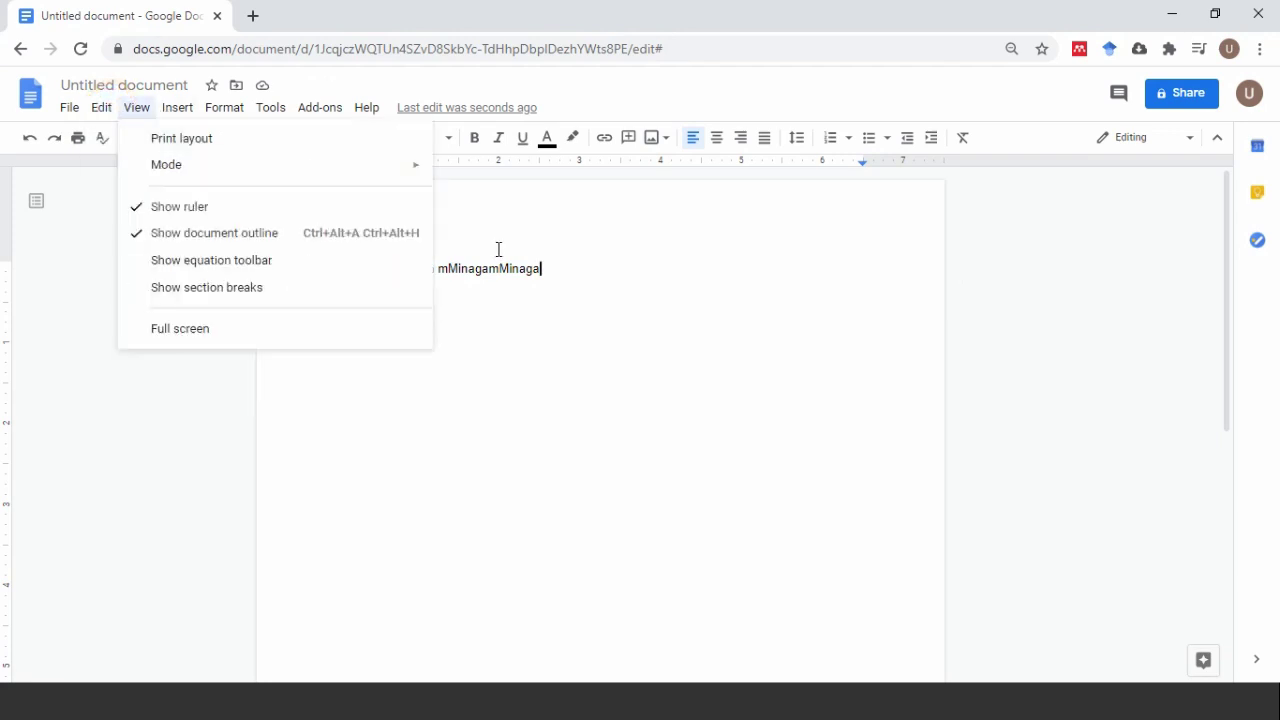
{"action": "left_click", "coordinate": [502, 270]}
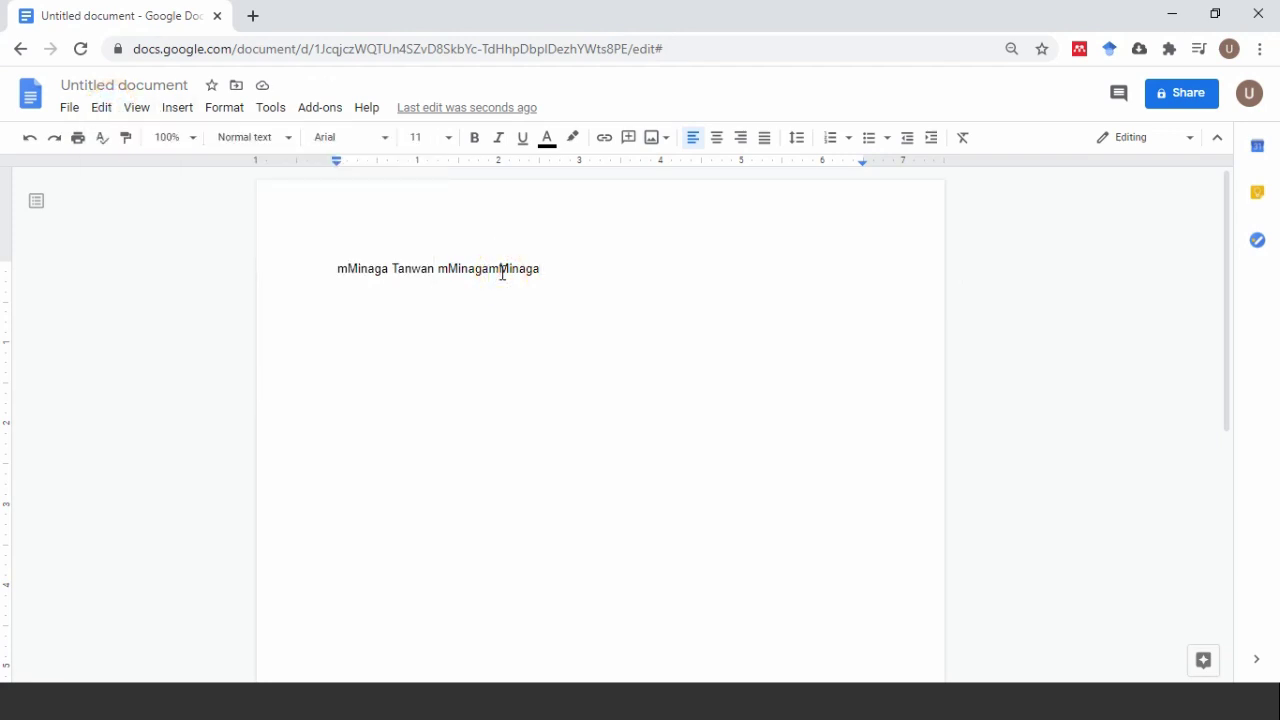
{"action": "left_click_drag", "start_coordinate": [340, 268], "coordinate": [537, 267]}
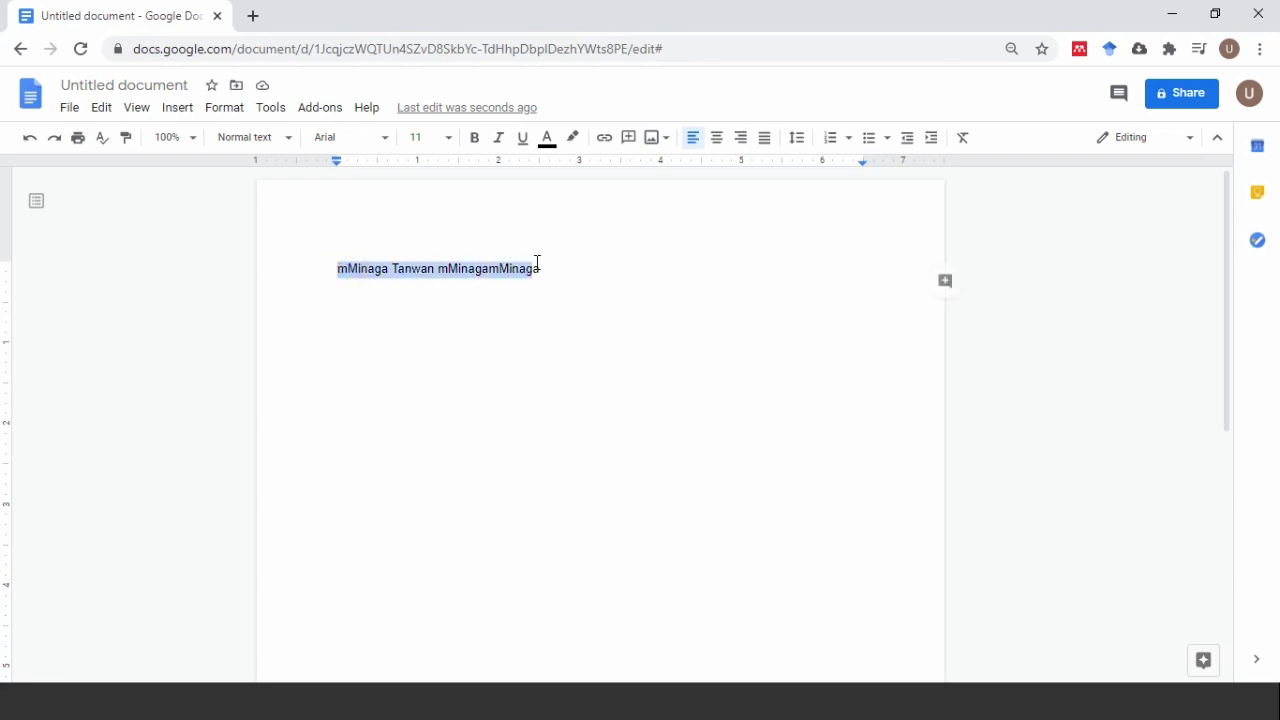
{"action": "left_click", "coordinate": [483, 268]}
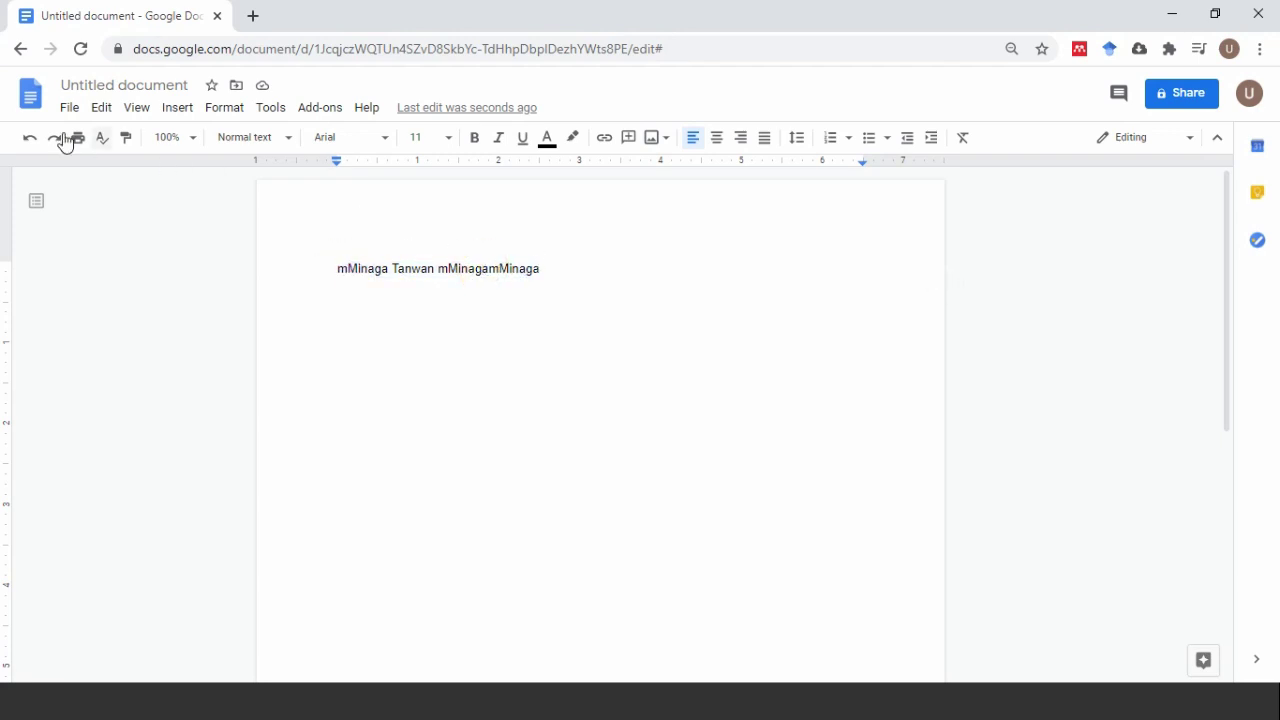
{"action": "left_click_drag", "start_coordinate": [554, 277], "coordinate": [341, 267]}
{"action": "left_click", "coordinate": [358, 267]}
{"action": "left_click", "coordinate": [101, 108]}
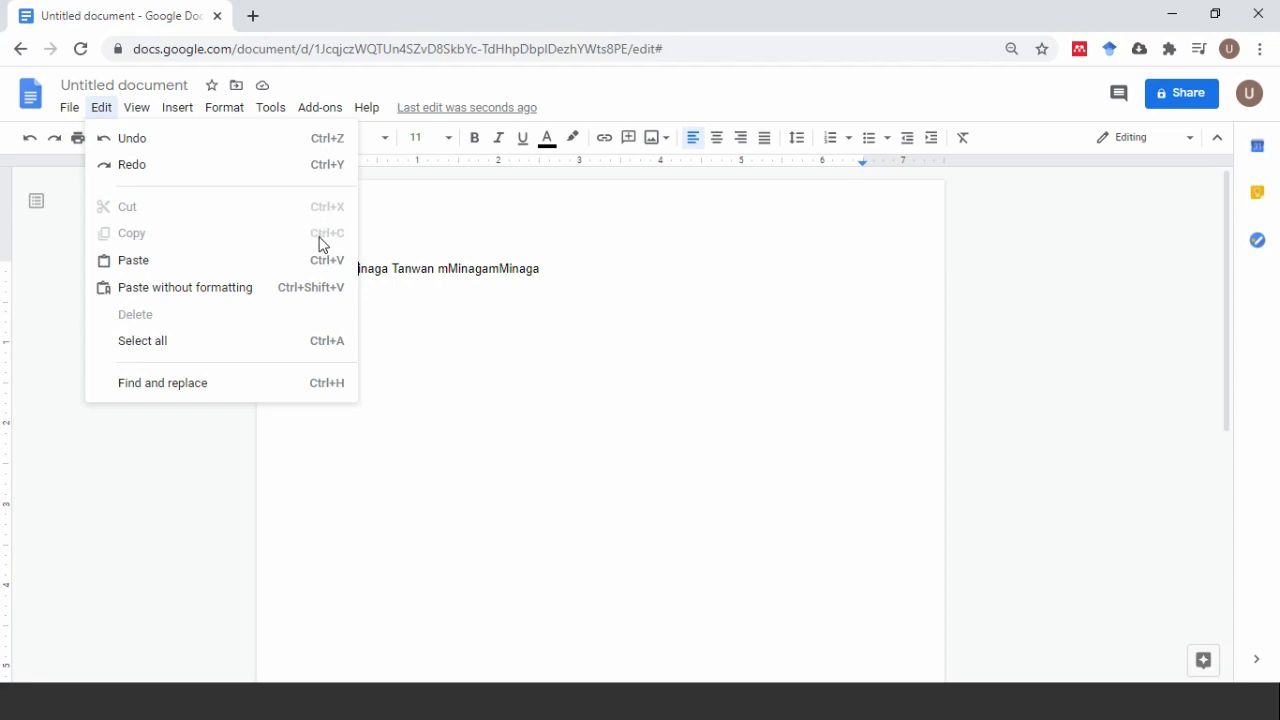
{"action": "left_click", "coordinate": [520, 272]}
{"action": "left_click", "coordinate": [376, 282]}
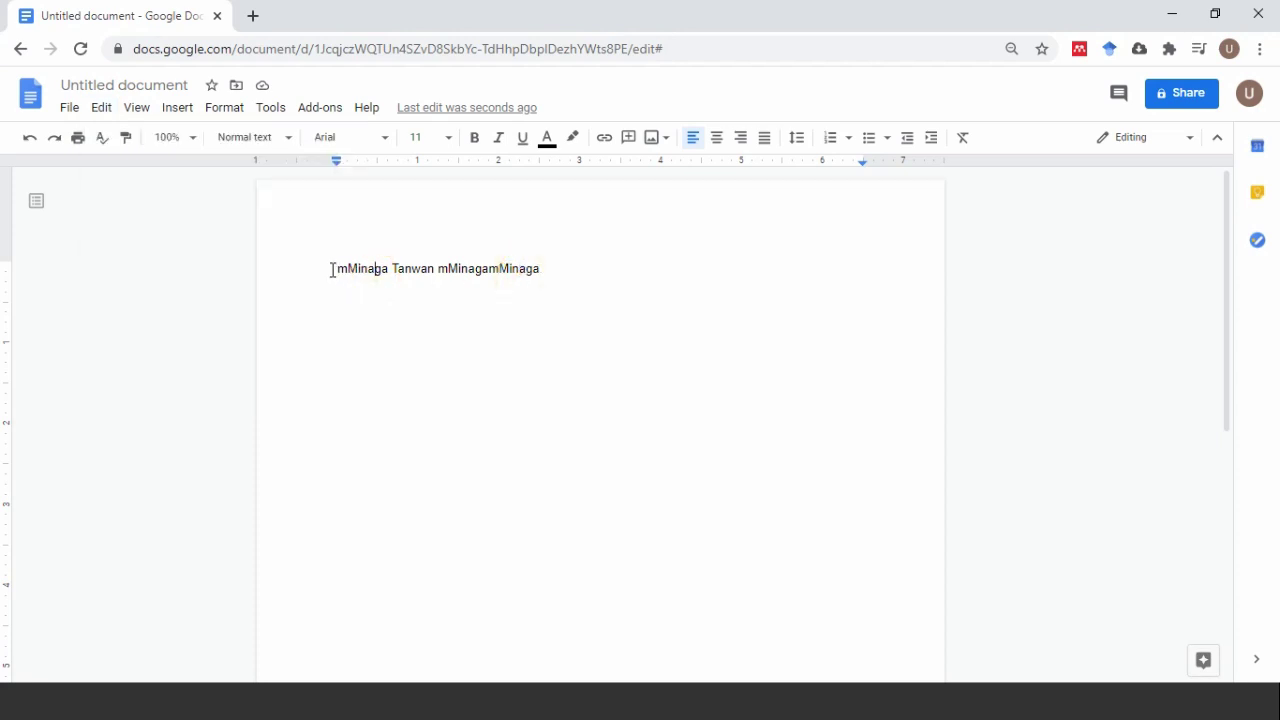
{"action": "left_click", "coordinate": [104, 110]}
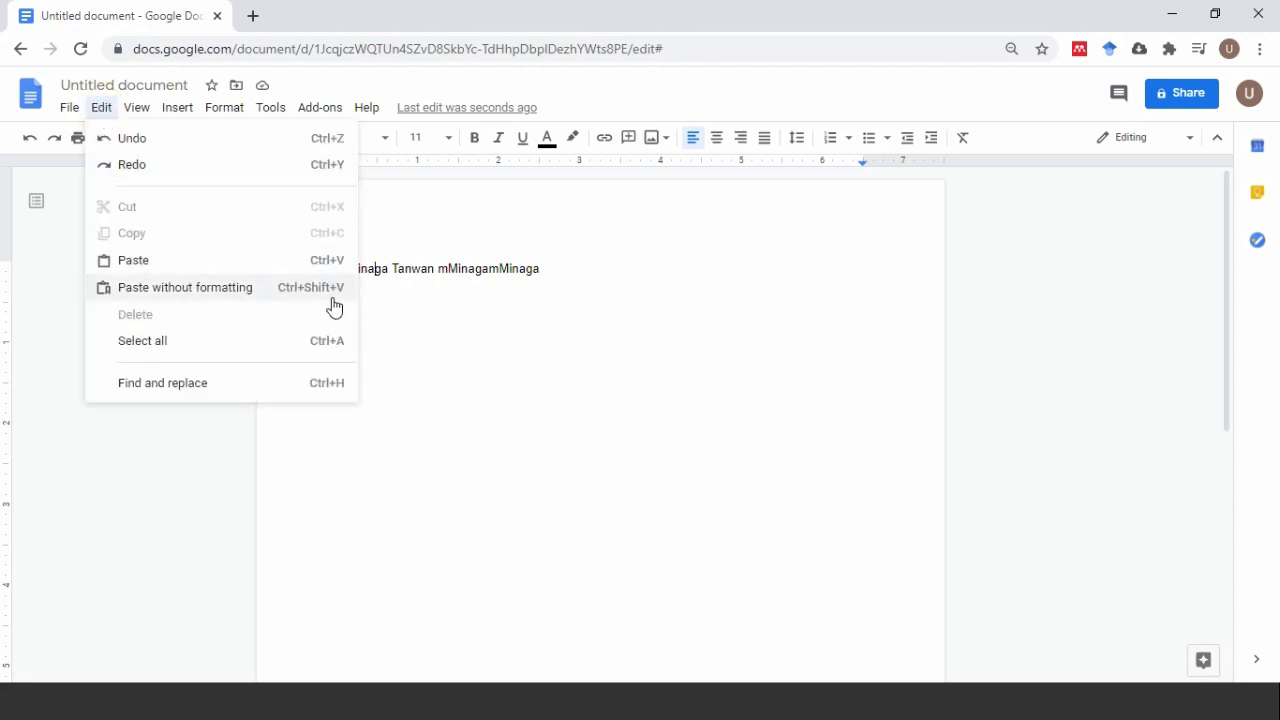
{"action": "left_click", "coordinate": [412, 269]}
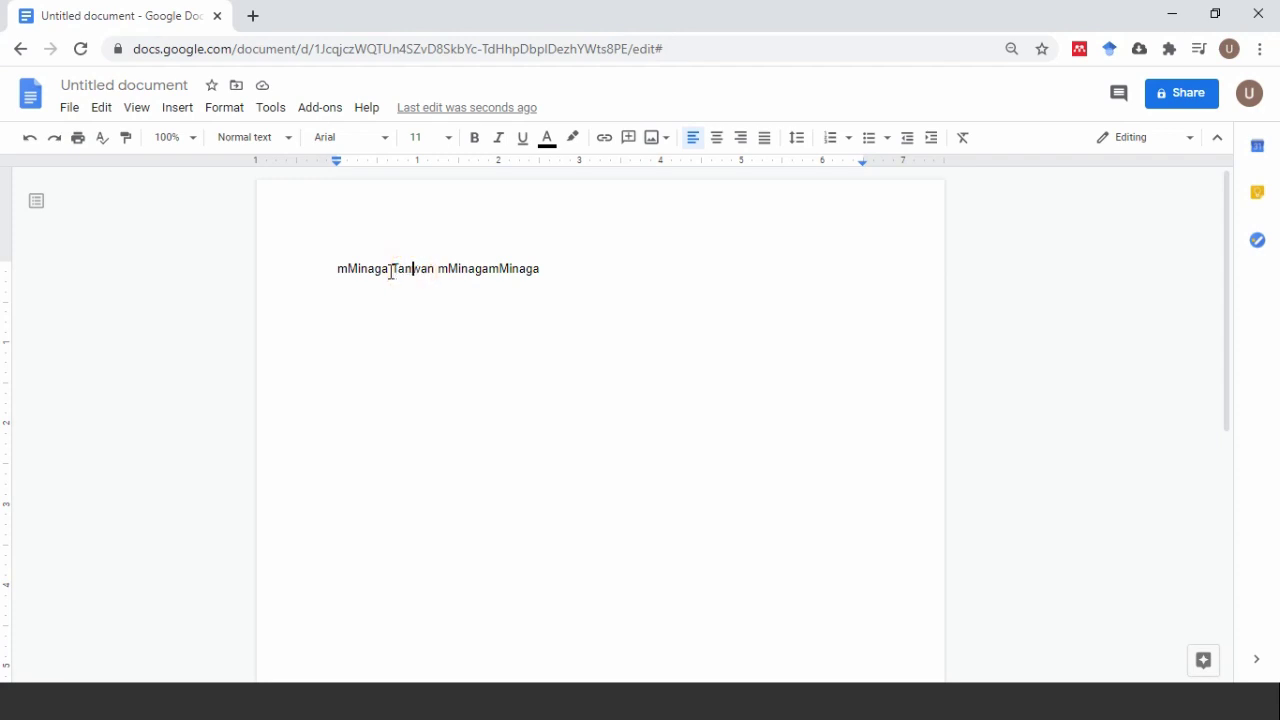
Make the passage " Tanwan mM" in the middle of the line bold and copy it
{"action": "left_click_drag", "start_coordinate": [391, 269], "coordinate": [458, 274]}
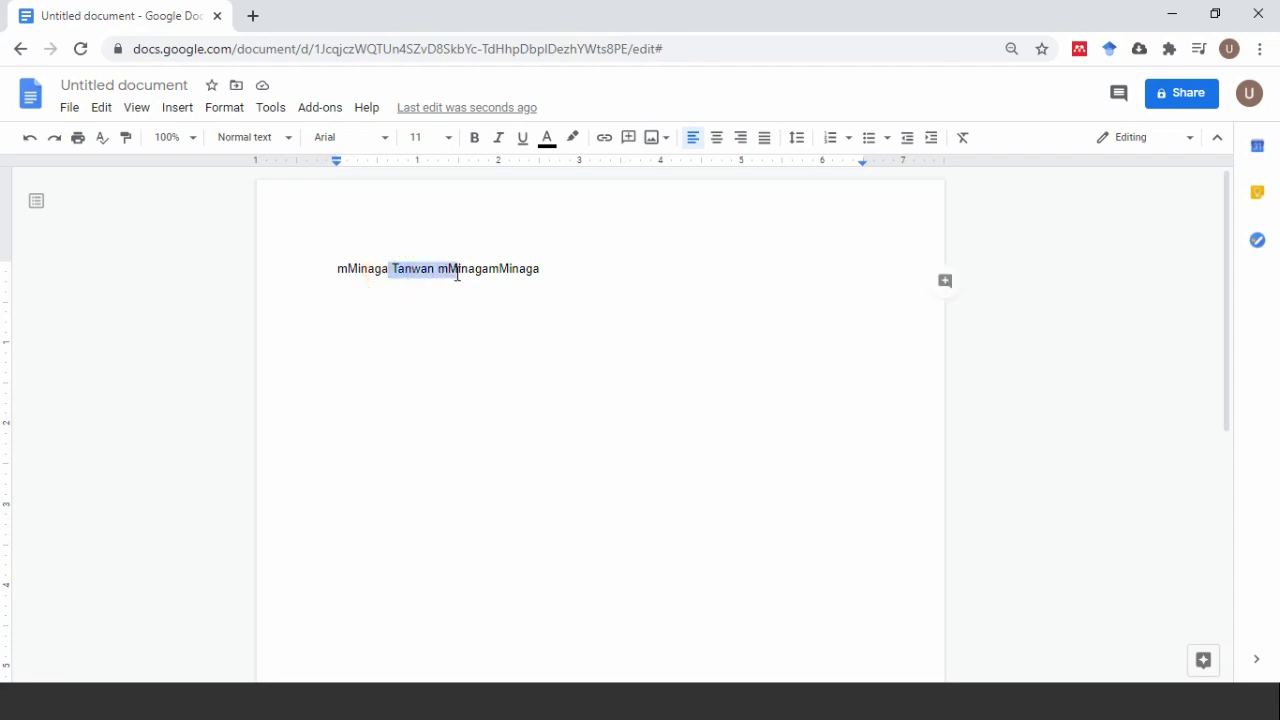
{"action": "left_click", "coordinate": [476, 139]}
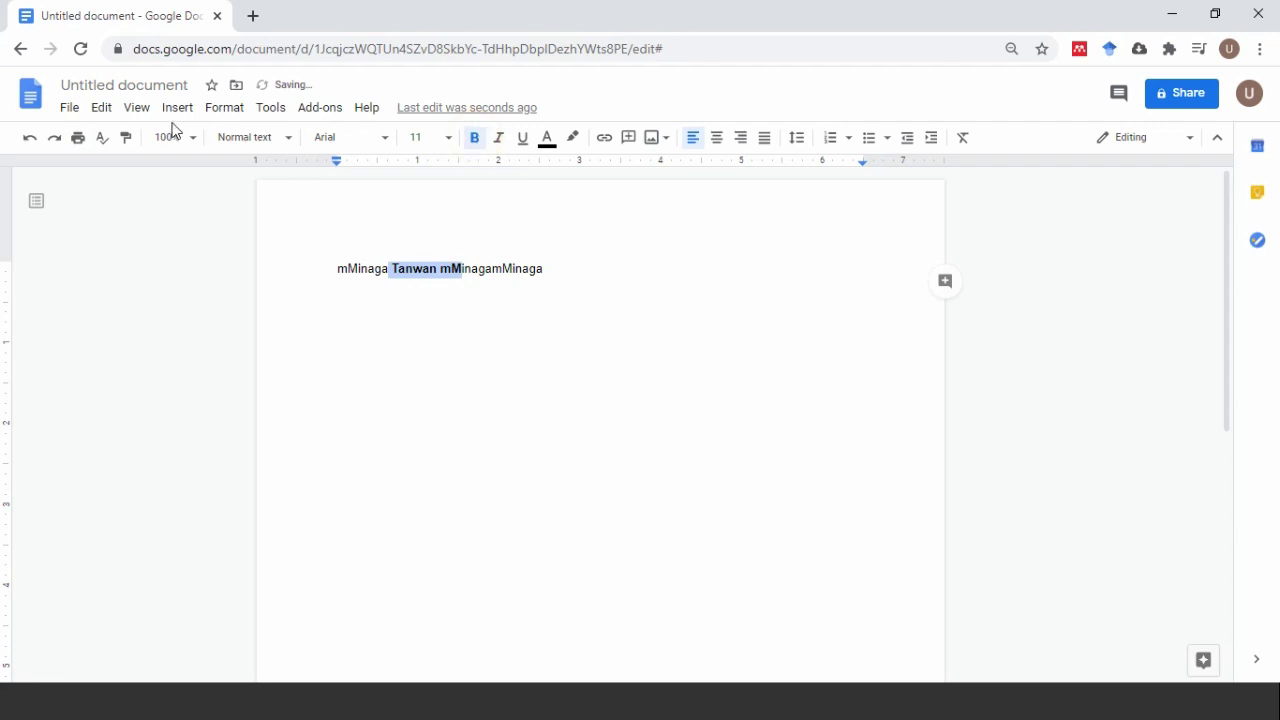
{"action": "left_click", "coordinate": [101, 107]}
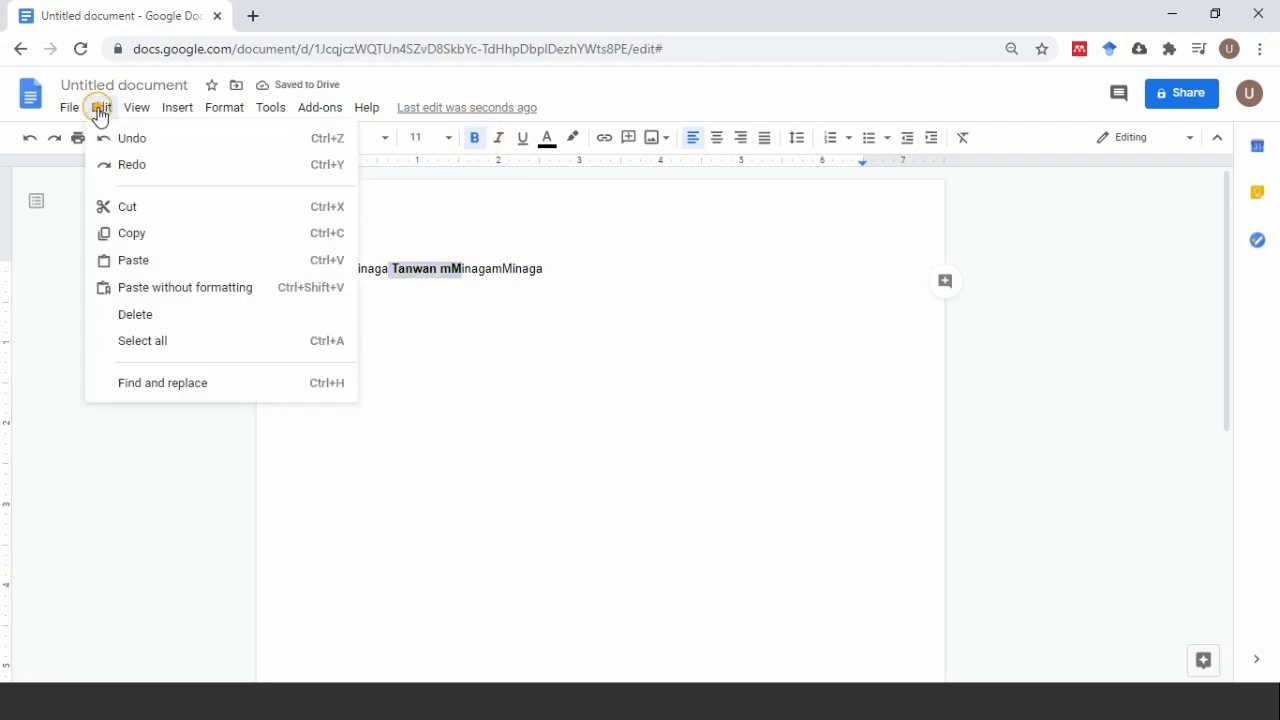
{"action": "left_click", "coordinate": [150, 233]}
Paste the copied bold passage without formatting at the end of the text line
{"action": "left_click", "coordinate": [541, 270]}
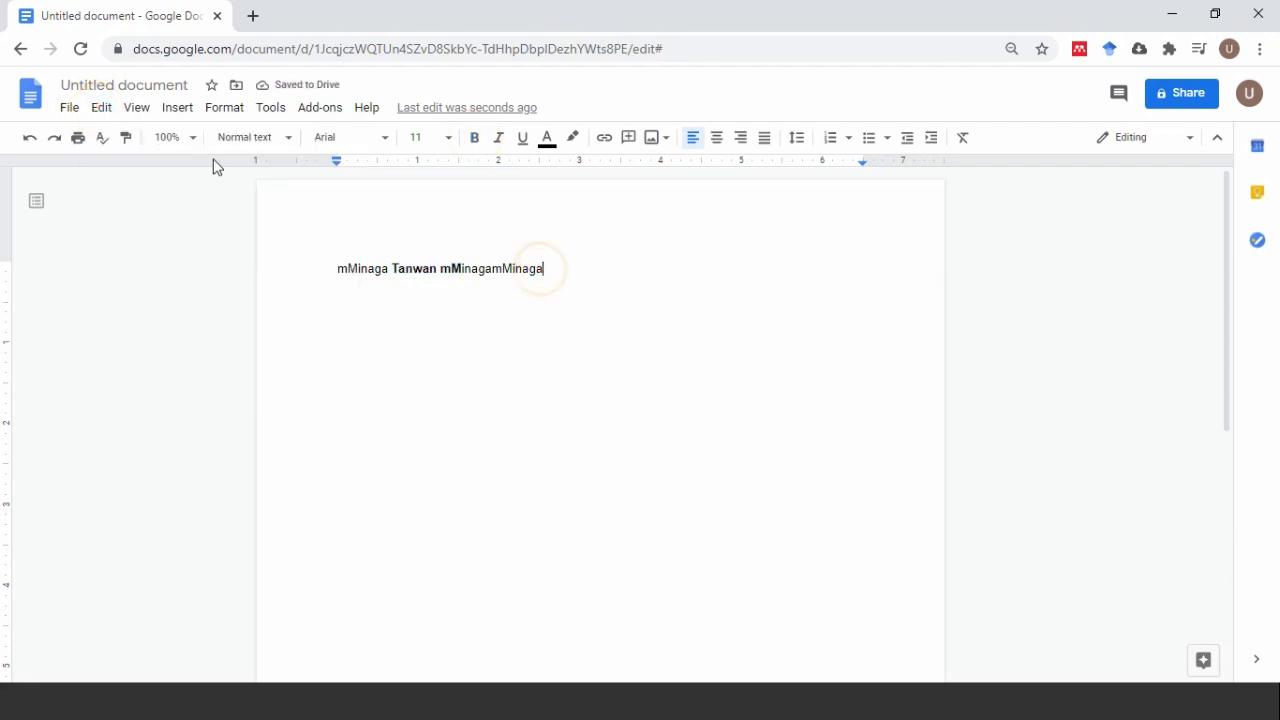
{"action": "left_click", "coordinate": [101, 107]}
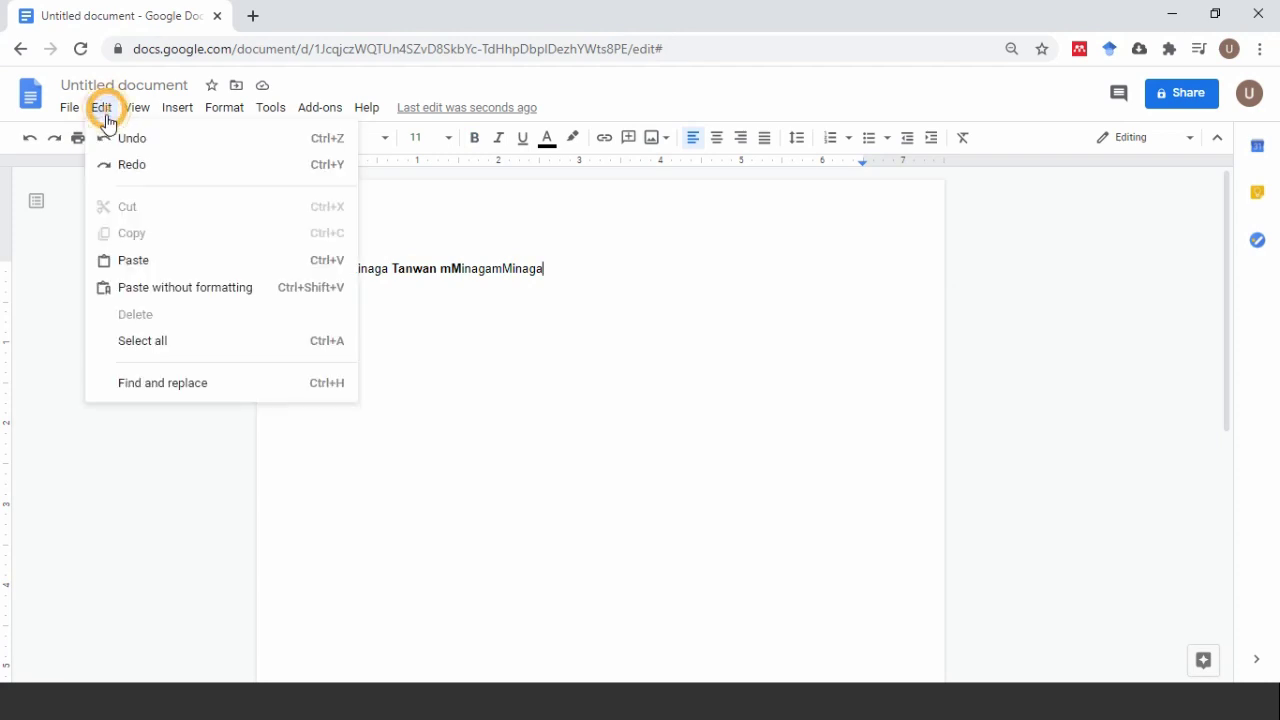
{"action": "left_click", "coordinate": [165, 290]}
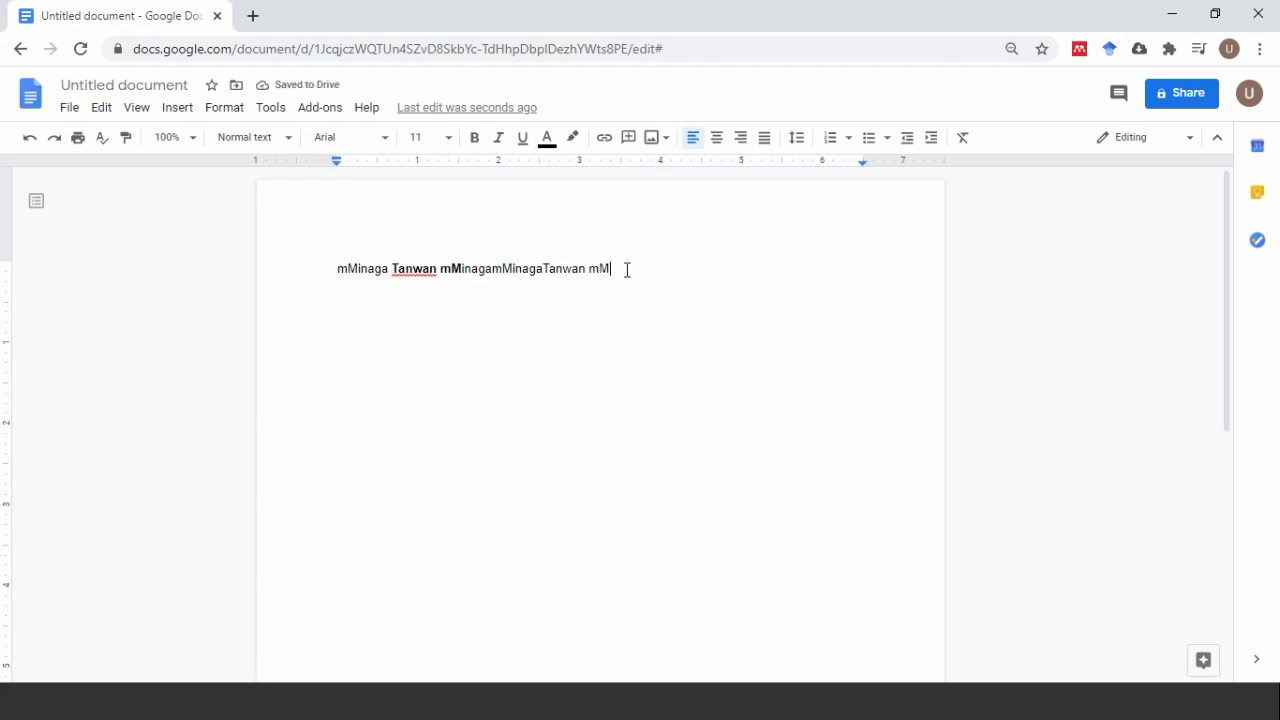
{"action": "left_click_drag", "start_coordinate": [627, 269], "coordinate": [523, 269]}
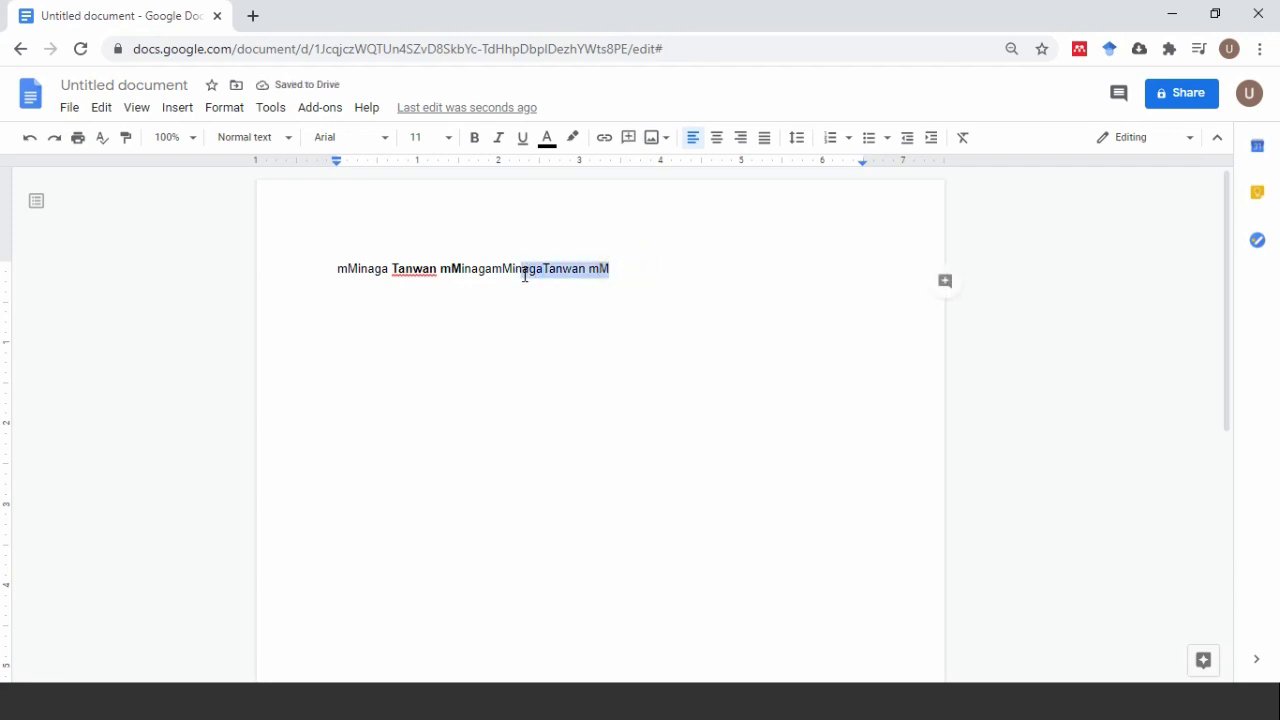
{"action": "left_click", "coordinate": [523, 269]}
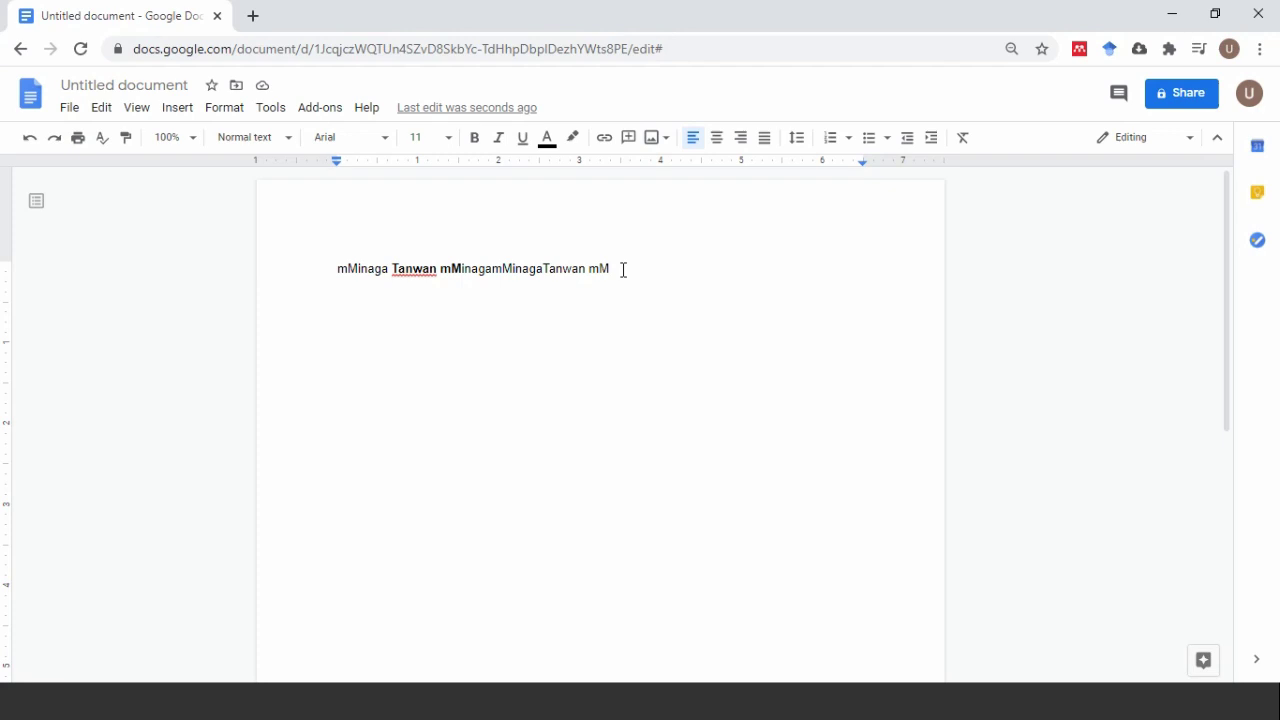
{"action": "left_click", "coordinate": [97, 113]}
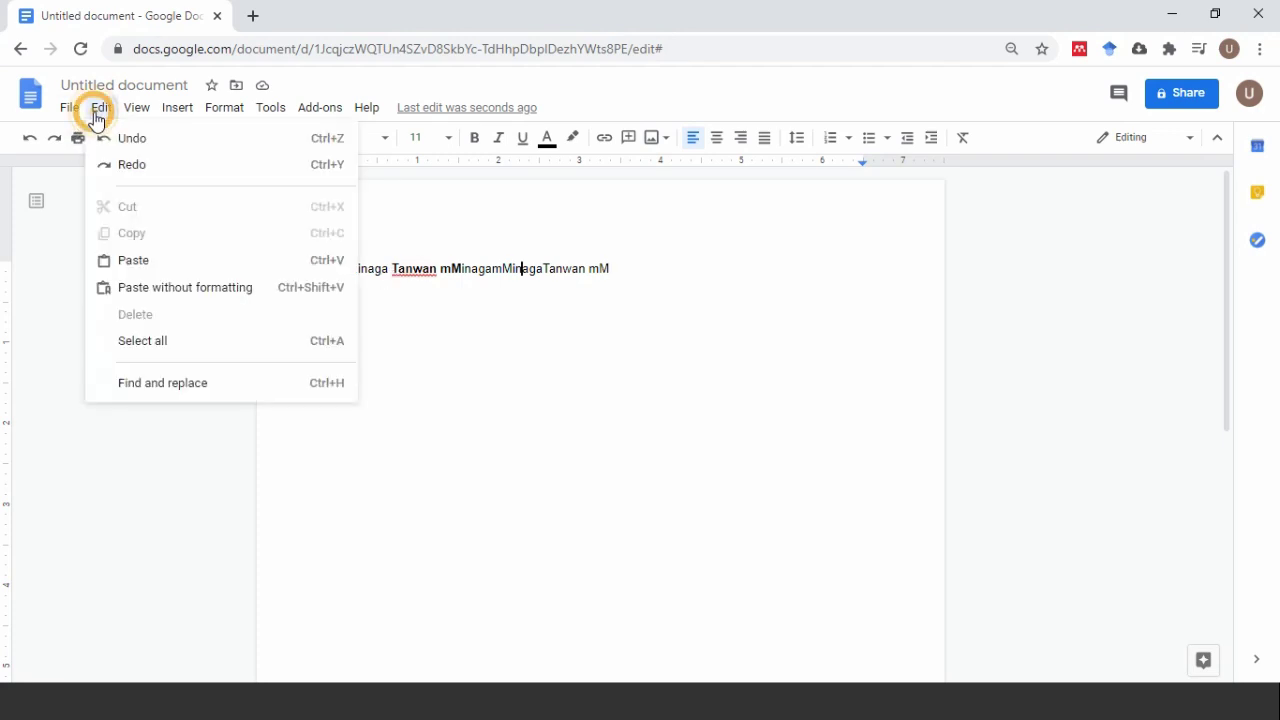
{"action": "left_click", "coordinate": [459, 345]}
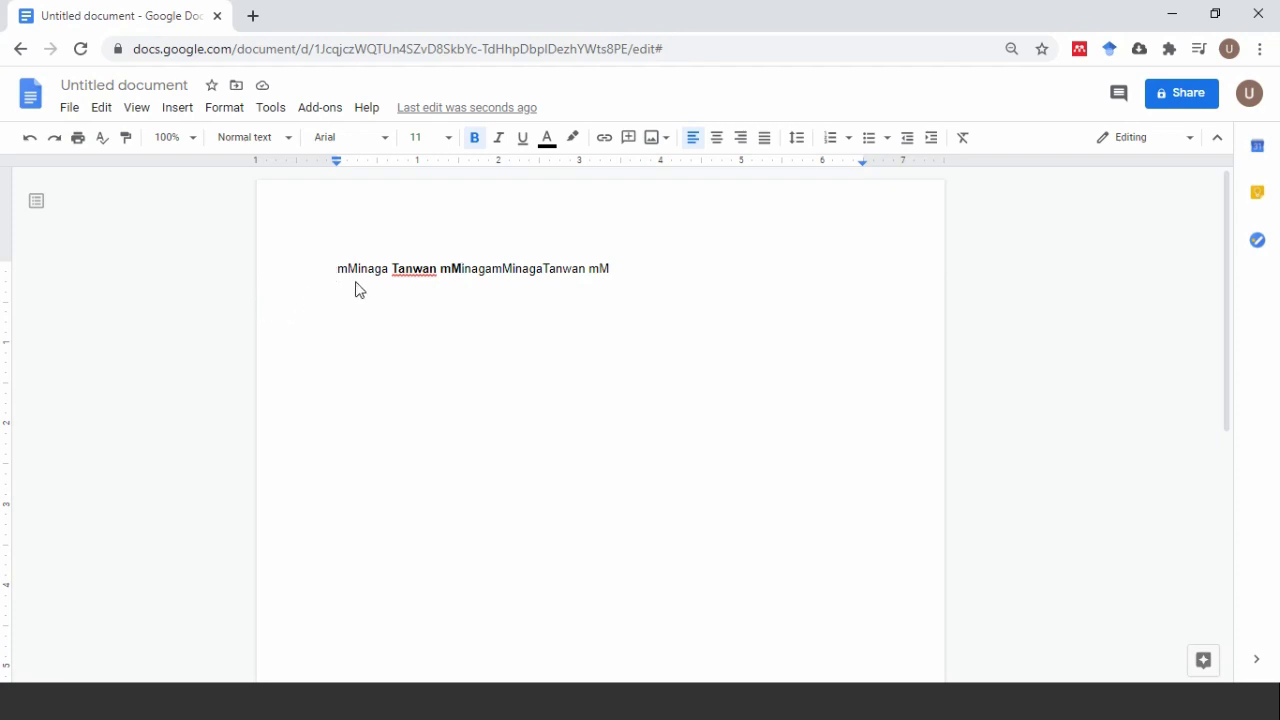
Delete "mMinaga Tanw" from the start of the line and "amMinag" from the middle of the remaining text
{"action": "left_click_drag", "start_coordinate": [333, 266], "coordinate": [430, 268]}
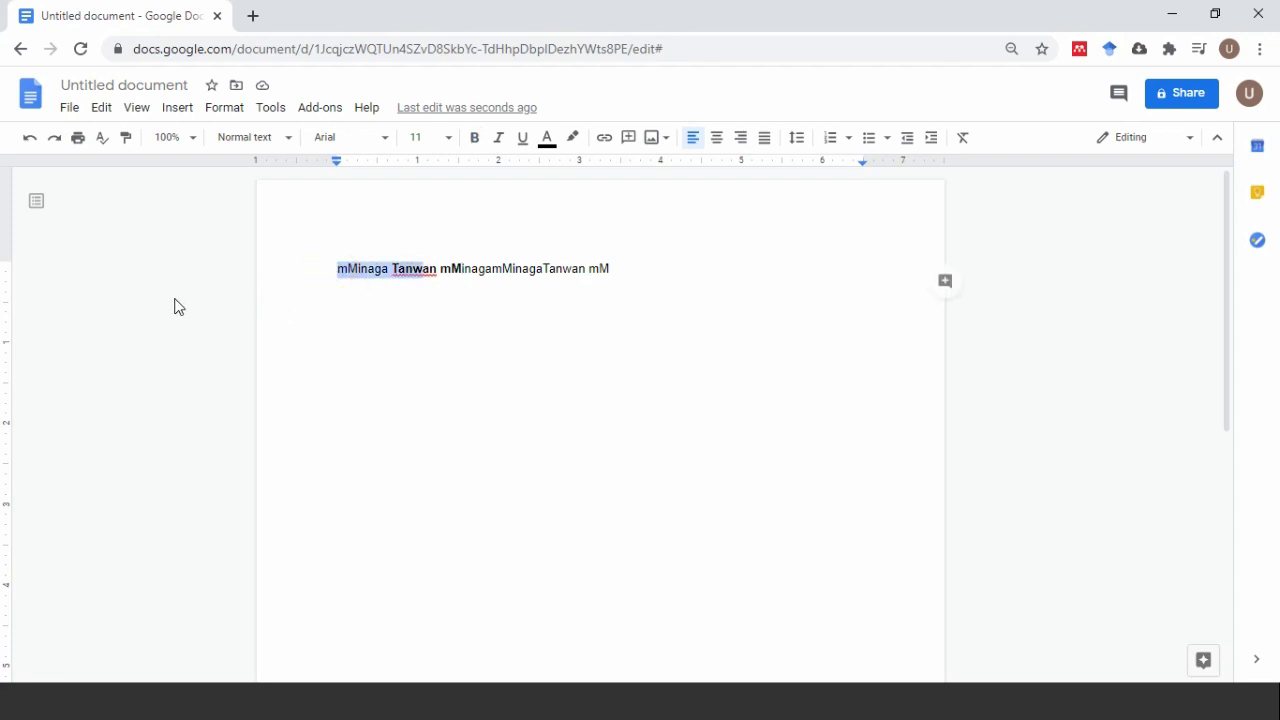
{"action": "left_click", "coordinate": [100, 108]}
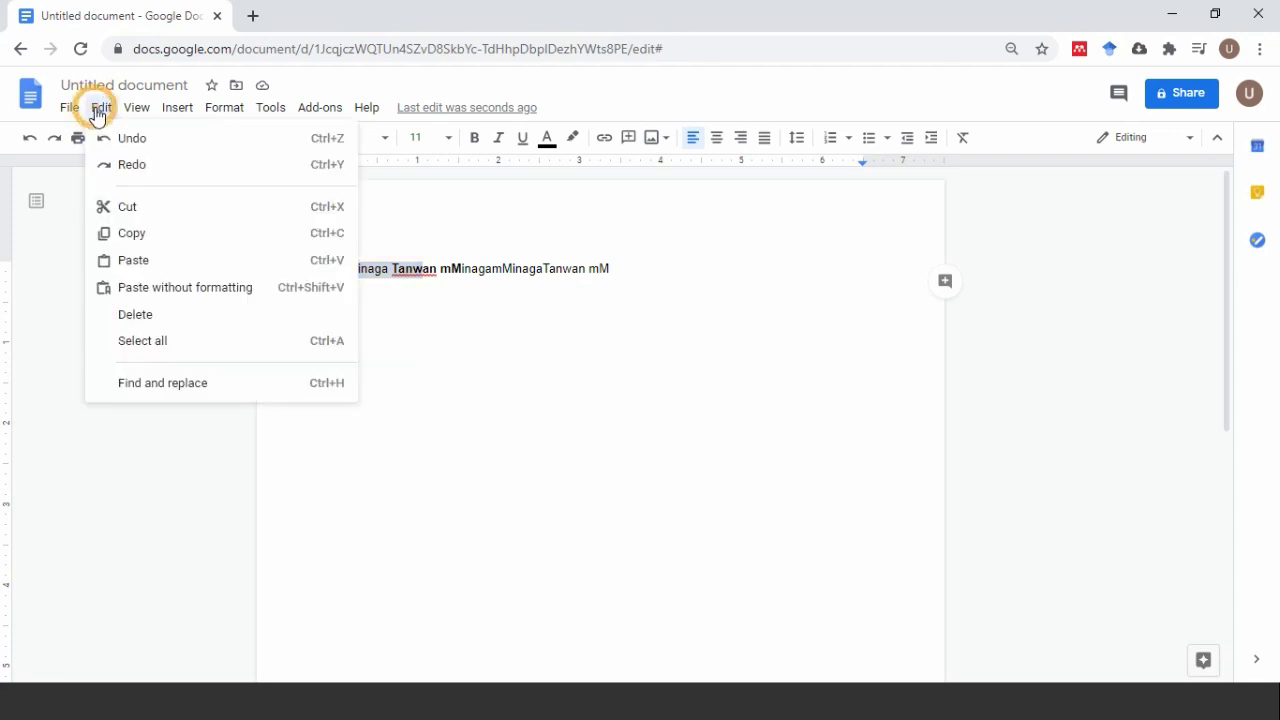
{"action": "left_click", "coordinate": [205, 316]}
{"action": "left_click", "coordinate": [437, 287]}
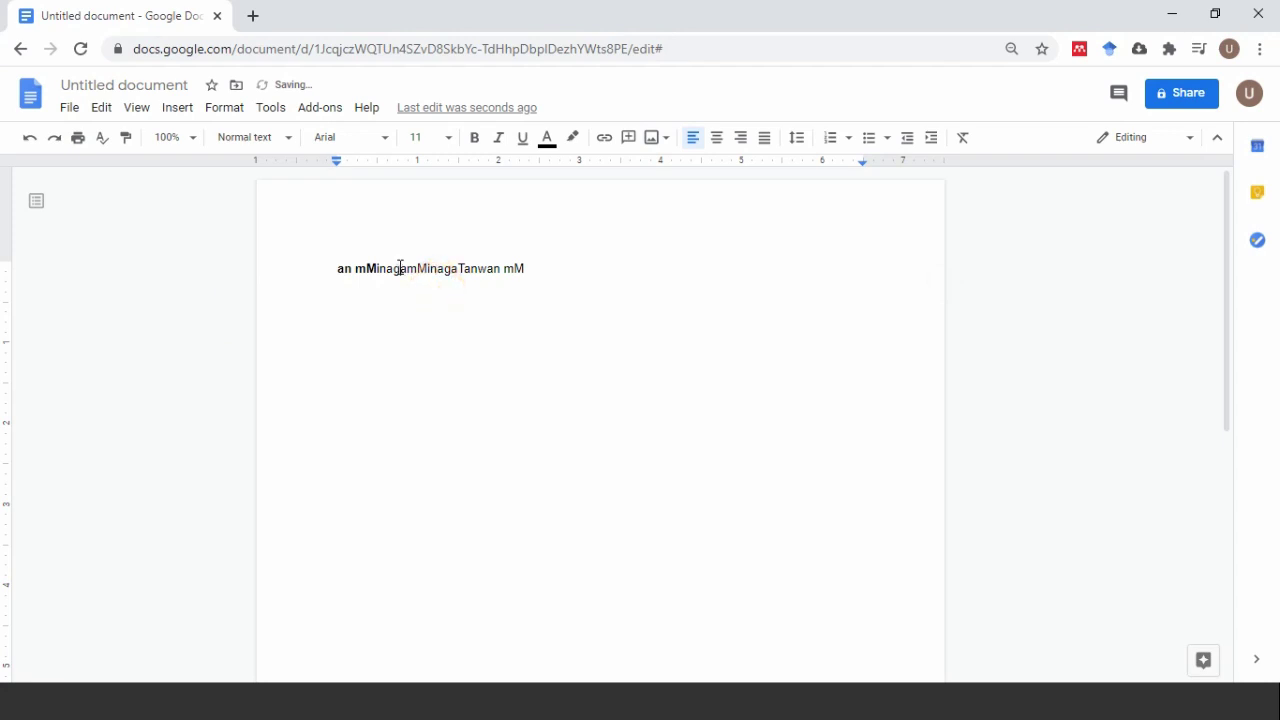
{"action": "left_click_drag", "start_coordinate": [400, 267], "coordinate": [450, 271]}
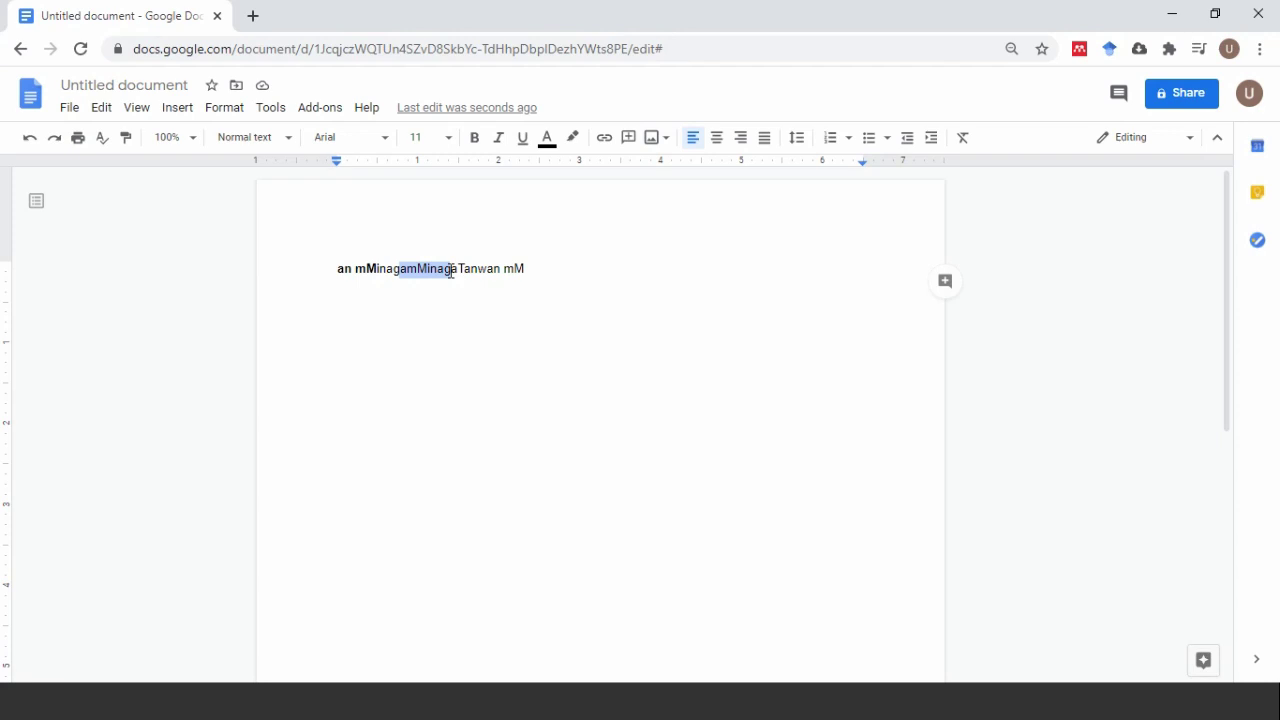
{"action": "key", "text": "BackSpace"}
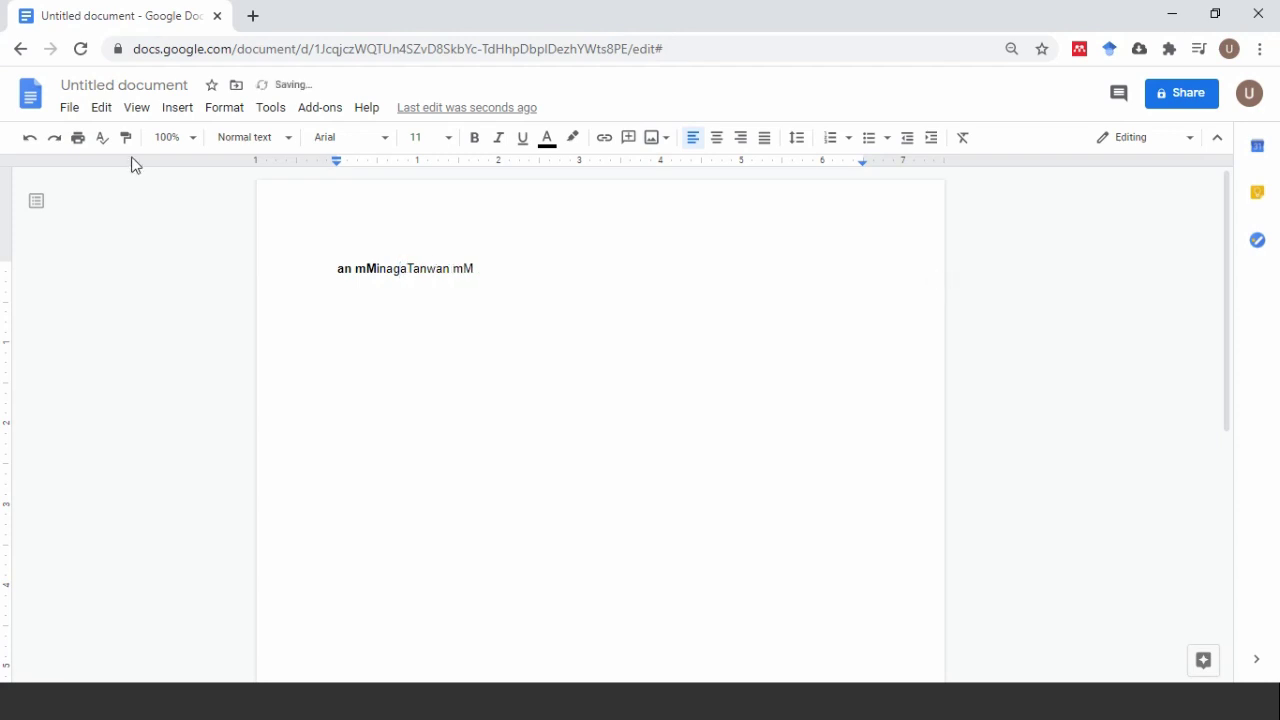
{"action": "left_click", "coordinate": [102, 108]}
{"action": "left_click", "coordinate": [494, 272]}
{"action": "left_click_drag", "start_coordinate": [370, 266], "coordinate": [346, 278]}
{"action": "left_click", "coordinate": [504, 278]}
{"action": "left_click", "coordinate": [401, 270]}
{"action": "left_click_drag", "start_coordinate": [504, 260], "coordinate": [397, 268]}
{"action": "left_click", "coordinate": [395, 266]}
{"action": "left_click", "coordinate": [93, 114]}
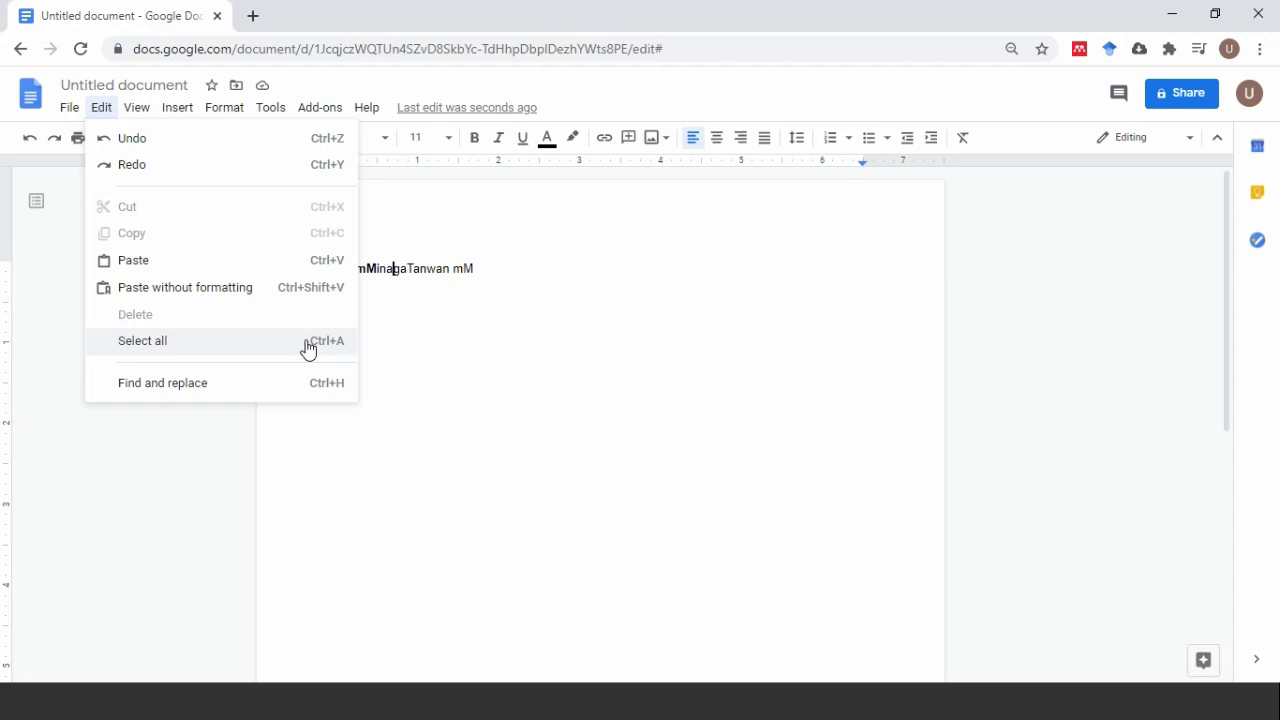
{"action": "left_click", "coordinate": [551, 297]}
{"action": "left_click", "coordinate": [331, 268], "text": "shift"}
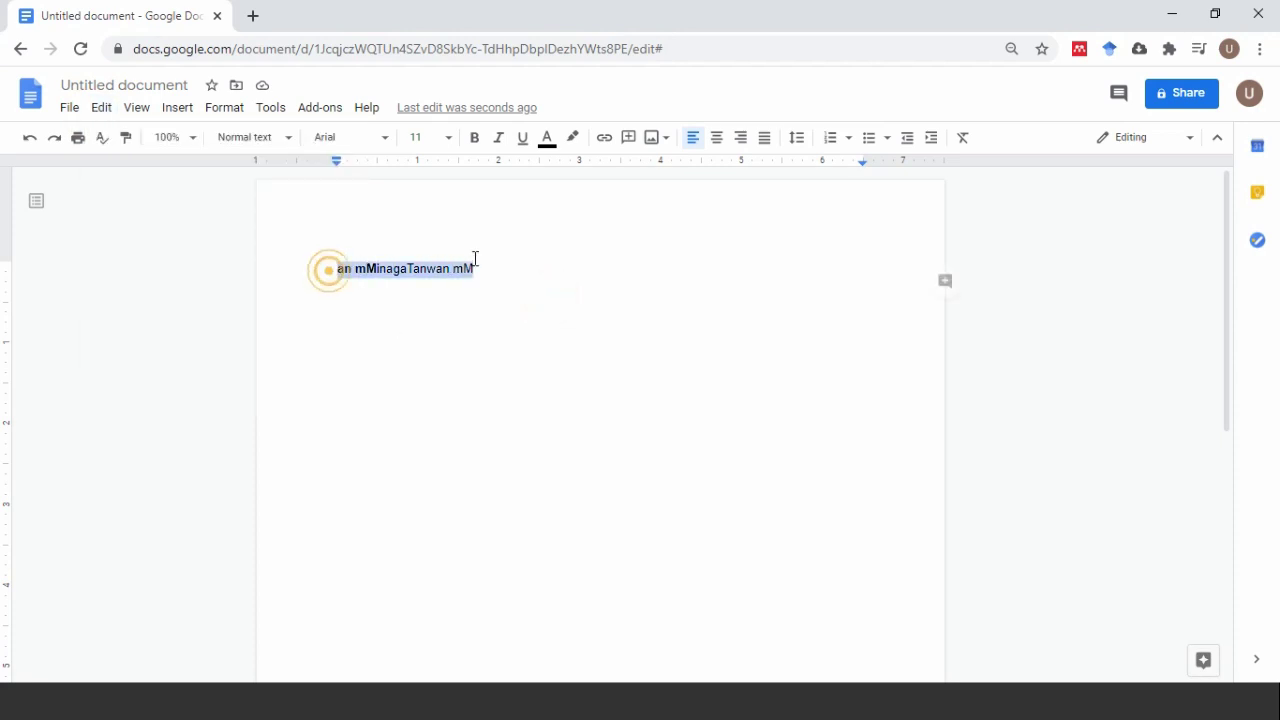
{"action": "left_click", "coordinate": [527, 290]}
Select all the text in the document with the Select all command
{"action": "left_click", "coordinate": [403, 294]}
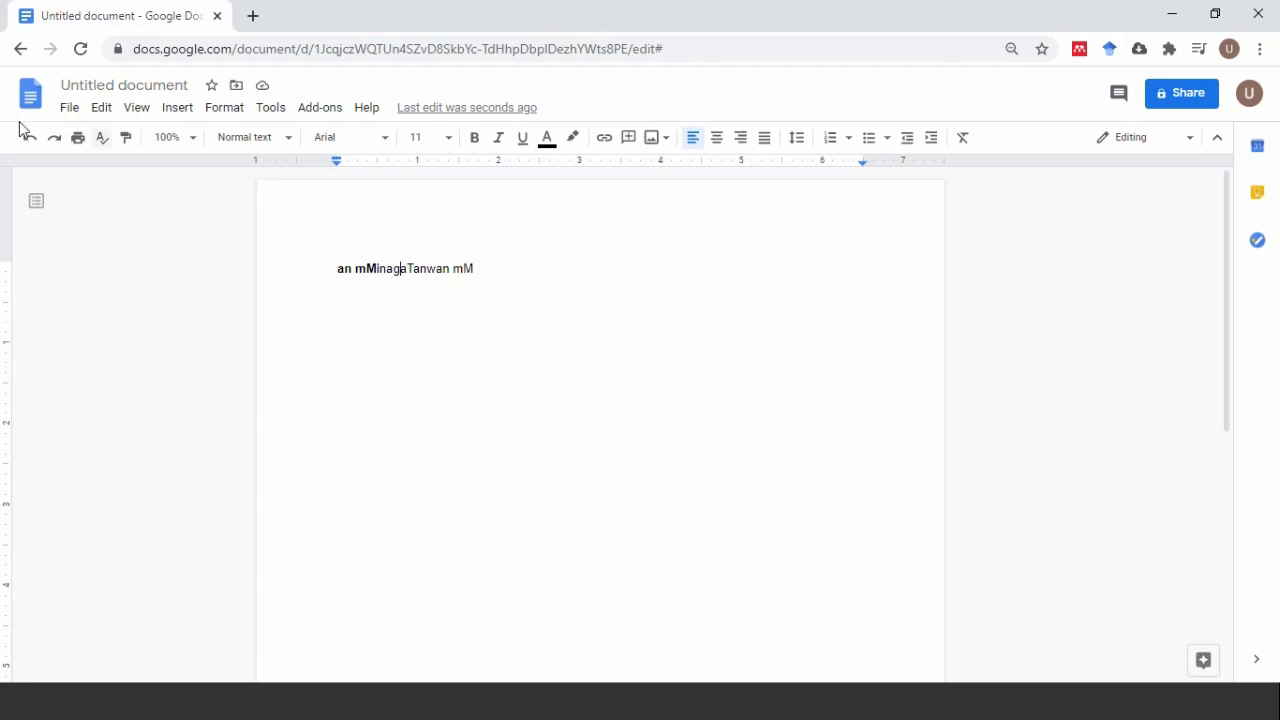
{"action": "left_click", "coordinate": [103, 108]}
{"action": "left_click", "coordinate": [200, 340]}
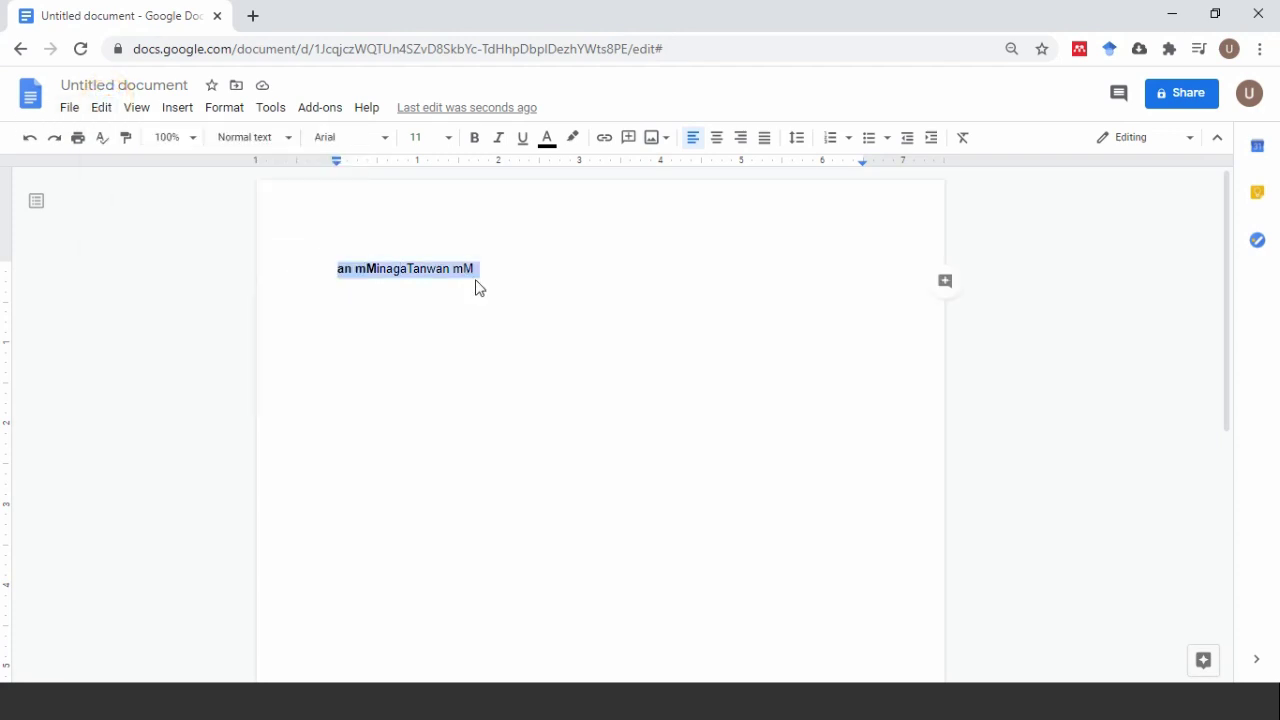
Search the document for "naga" with Find and replace
{"action": "left_click", "coordinate": [496, 275]}
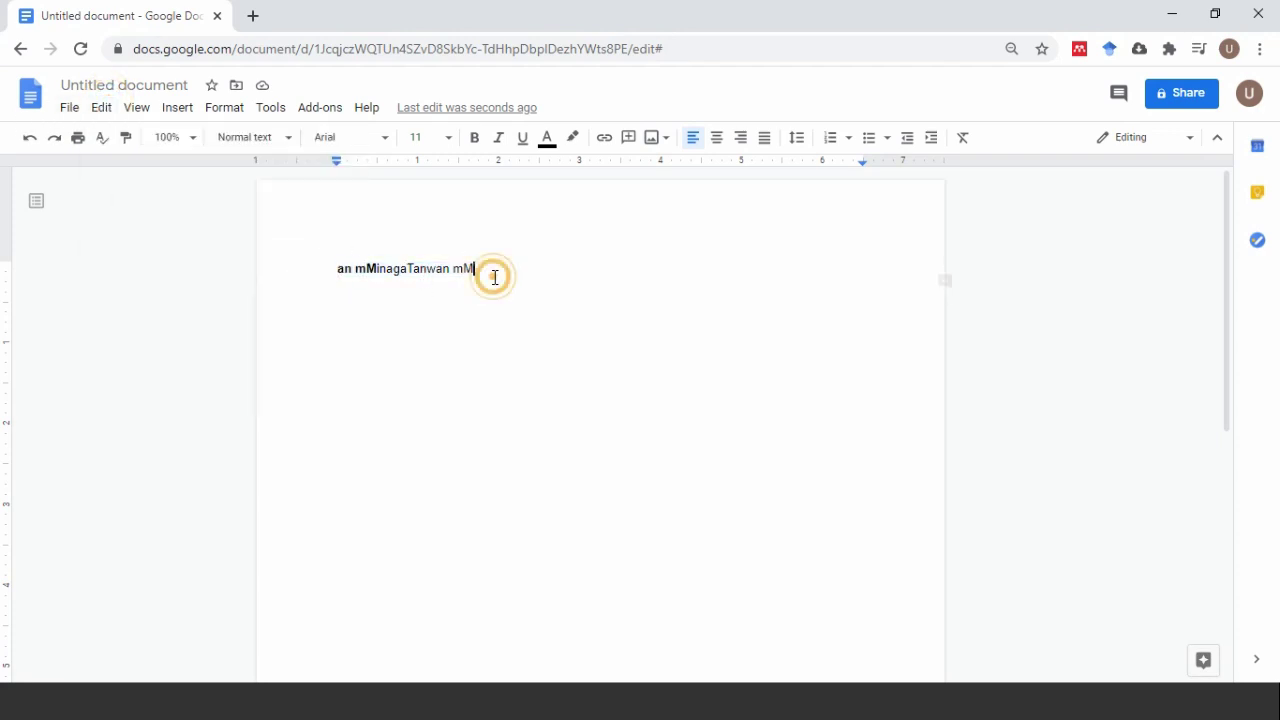
{"action": "left_click", "coordinate": [449, 269]}
{"action": "left_click", "coordinate": [532, 269]}
{"action": "left_click", "coordinate": [533, 262]}
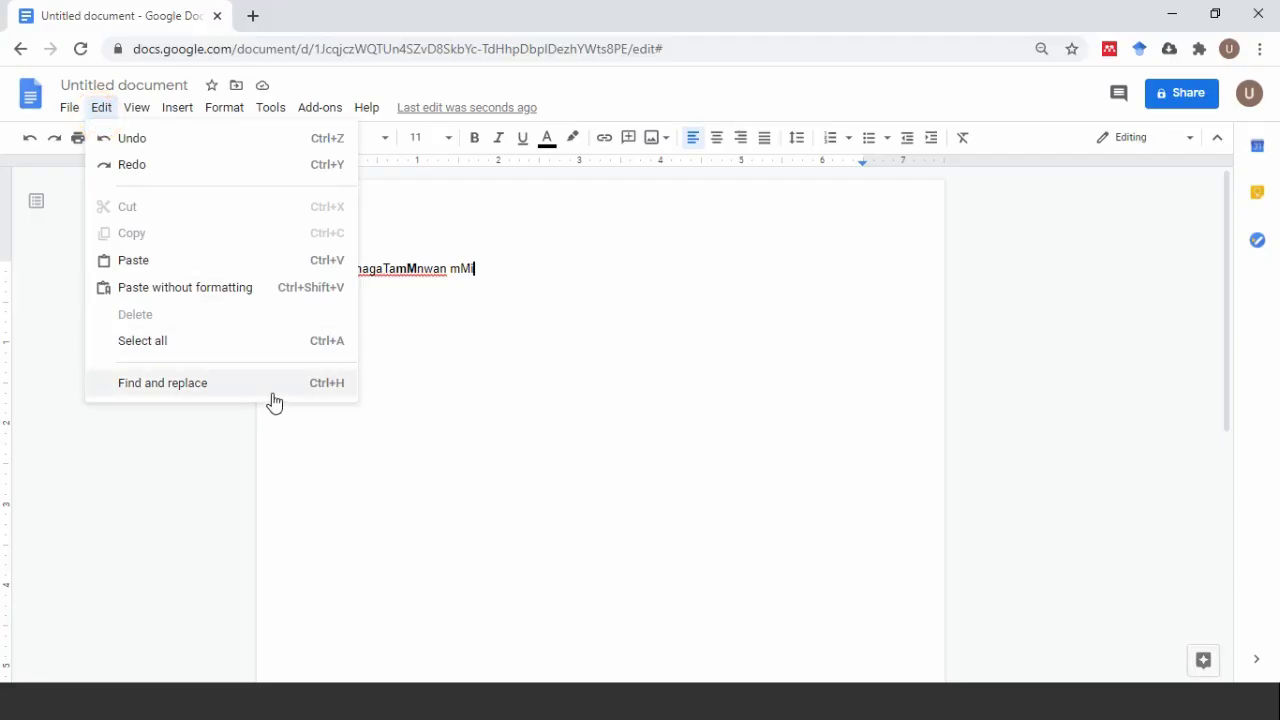
{"action": "left_click", "coordinate": [273, 398]}
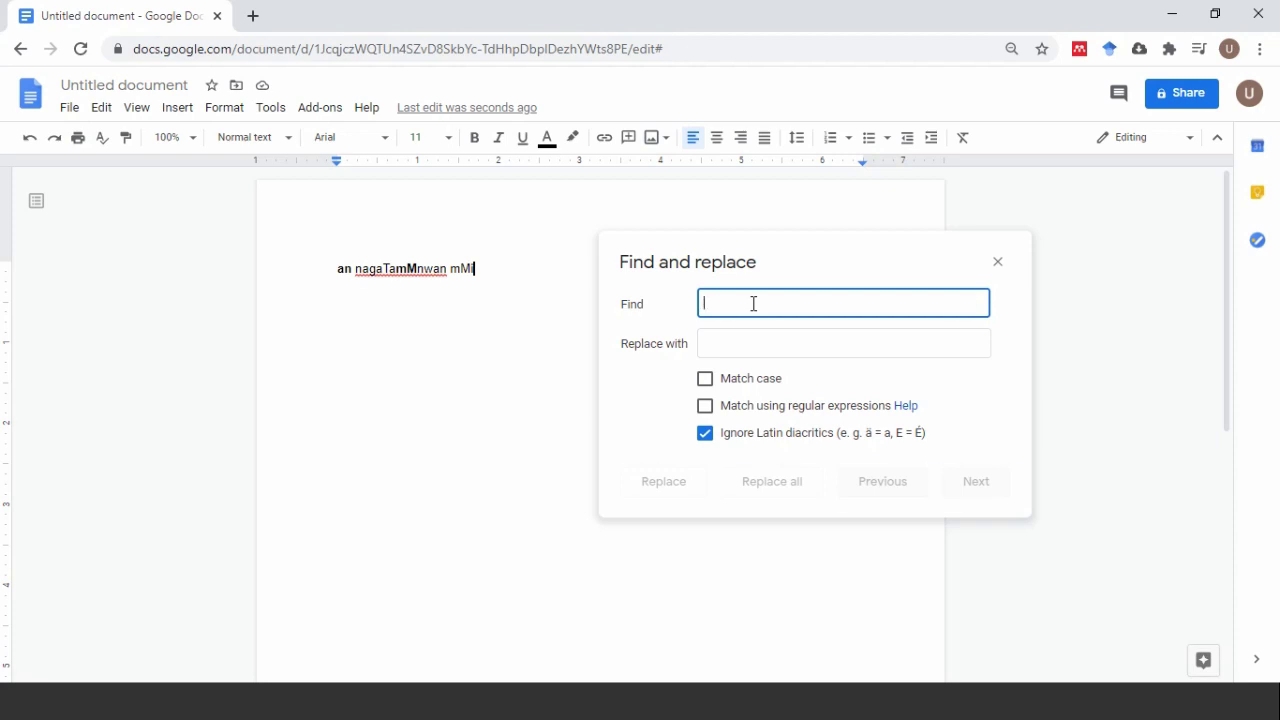
{"action": "type", "text": "naga"}
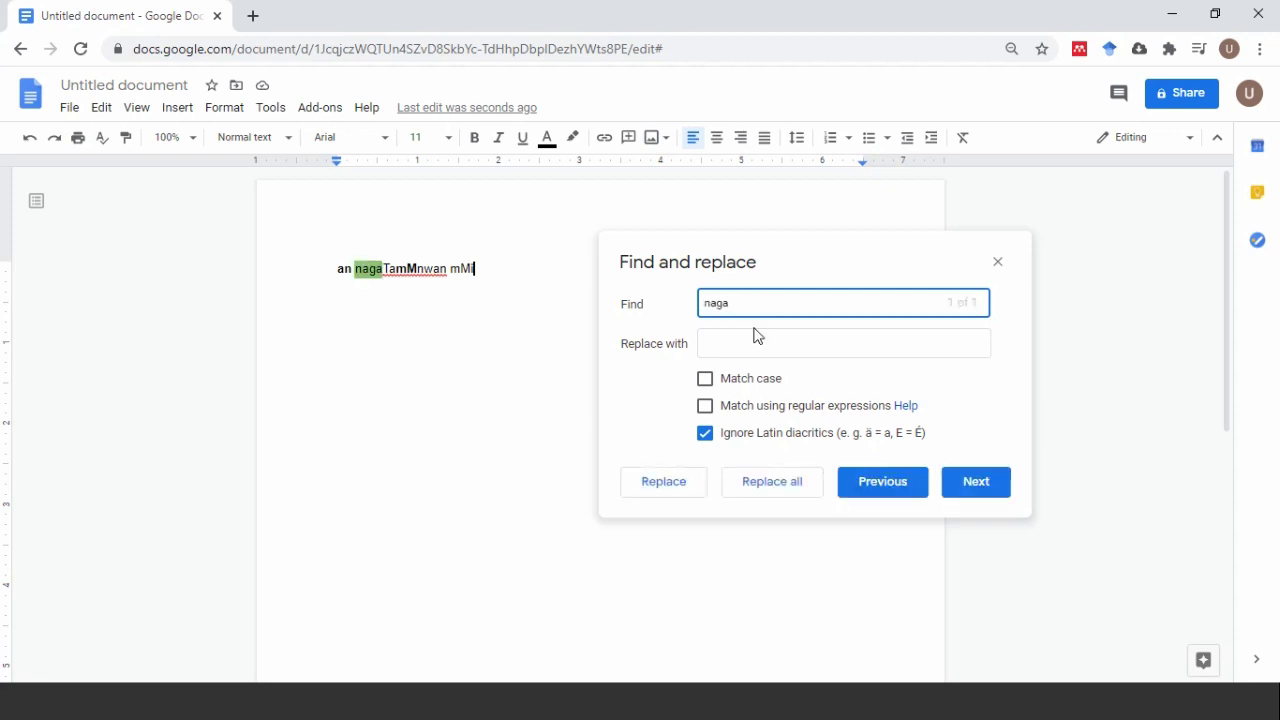
Find "Tam" in the text line and replace it with "Bram" using Find and replace
{"action": "left_click", "coordinate": [101, 107]}
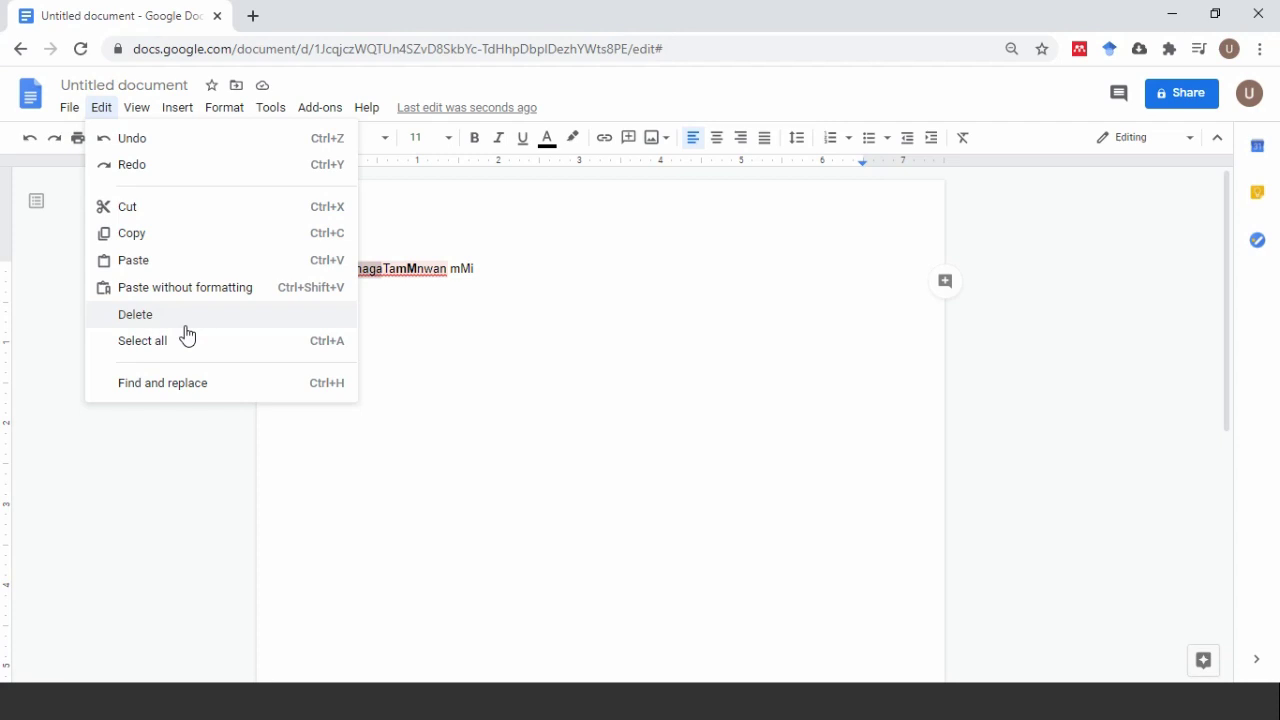
{"action": "left_click", "coordinate": [198, 383]}
{"action": "double_click", "coordinate": [659, 308]}
{"action": "type", "text": "Tam"}
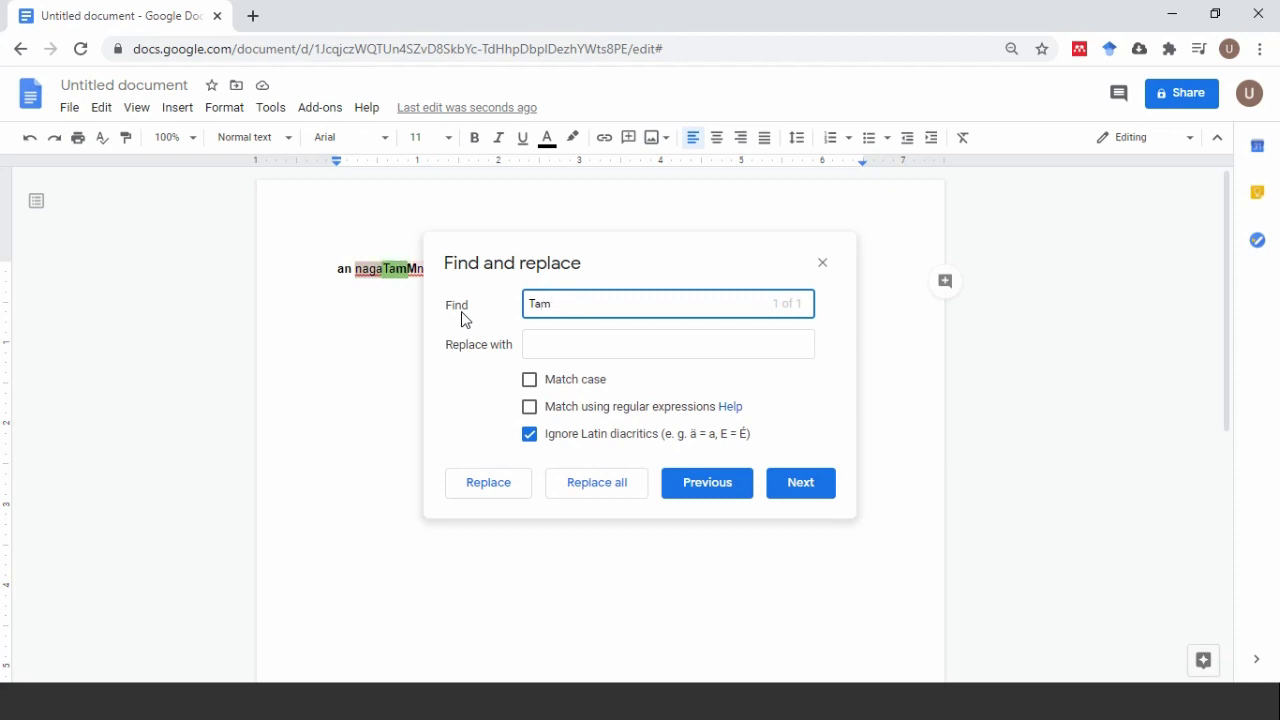
{"action": "key", "text": "Tab"}
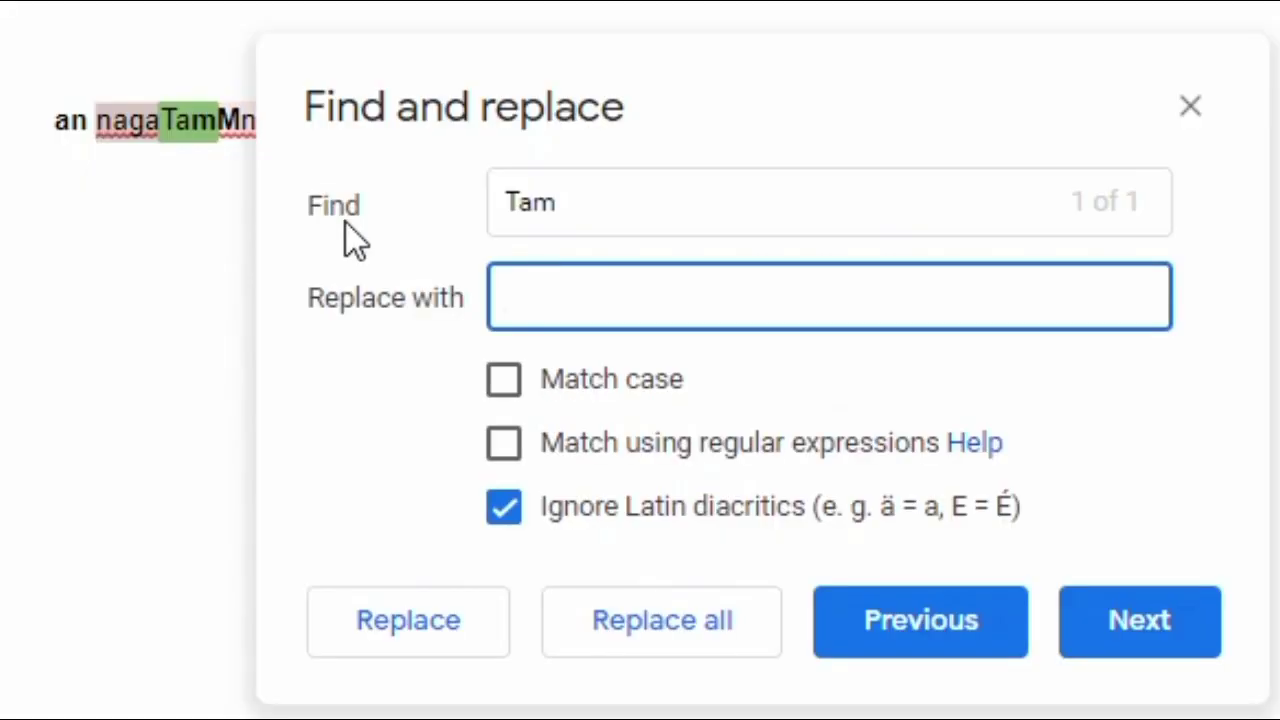
{"action": "type", "text": "Bram"}
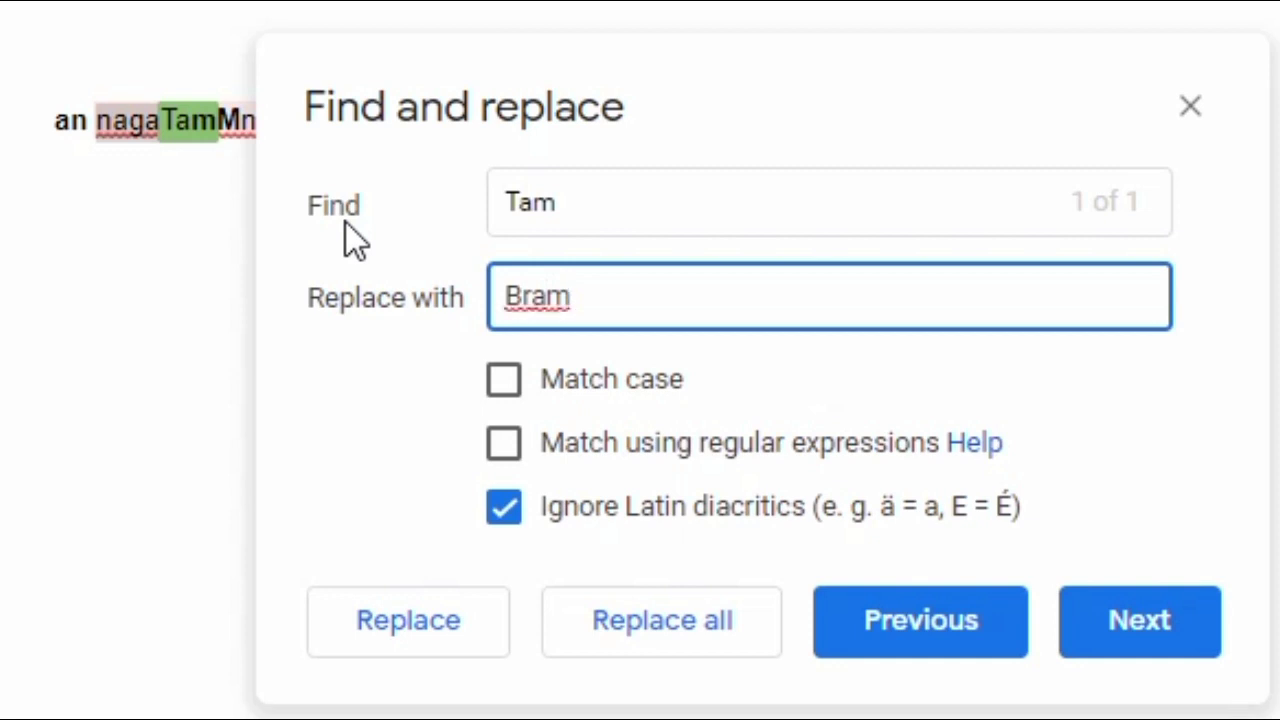
{"action": "left_click_drag", "start_coordinate": [606, 100], "coordinate": [877, 57]}
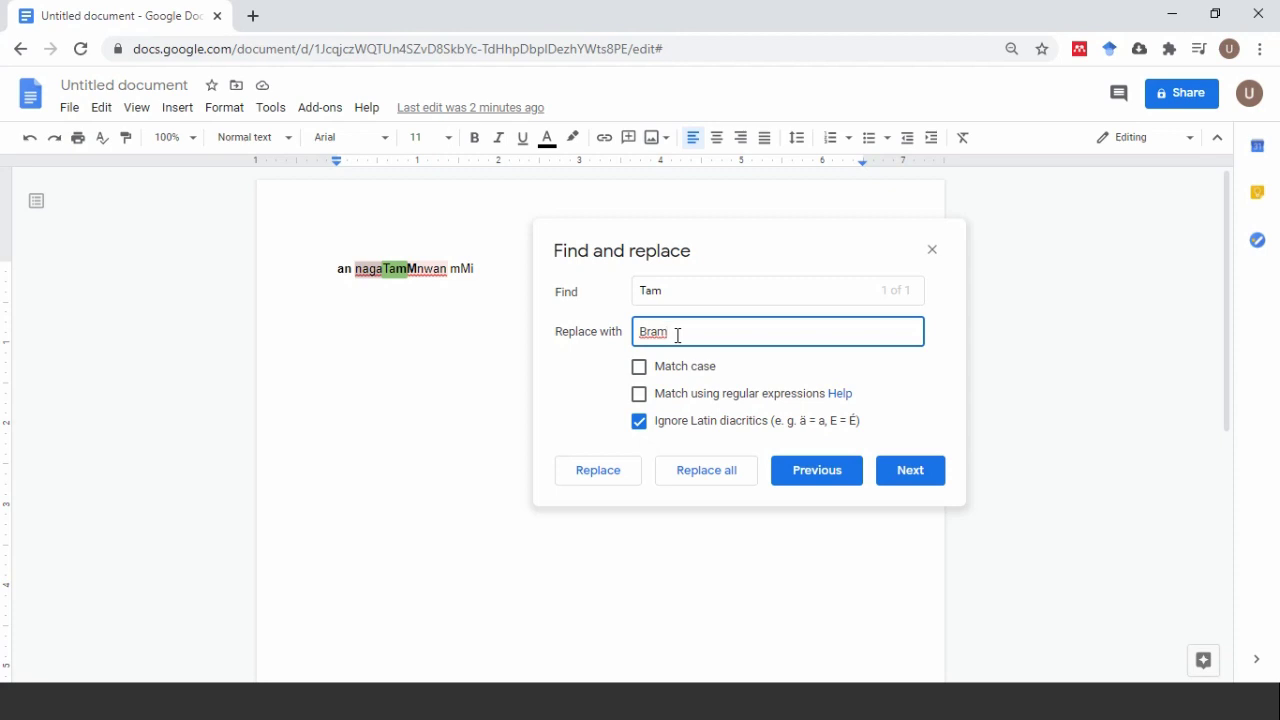
{"action": "left_click", "coordinate": [599, 487]}
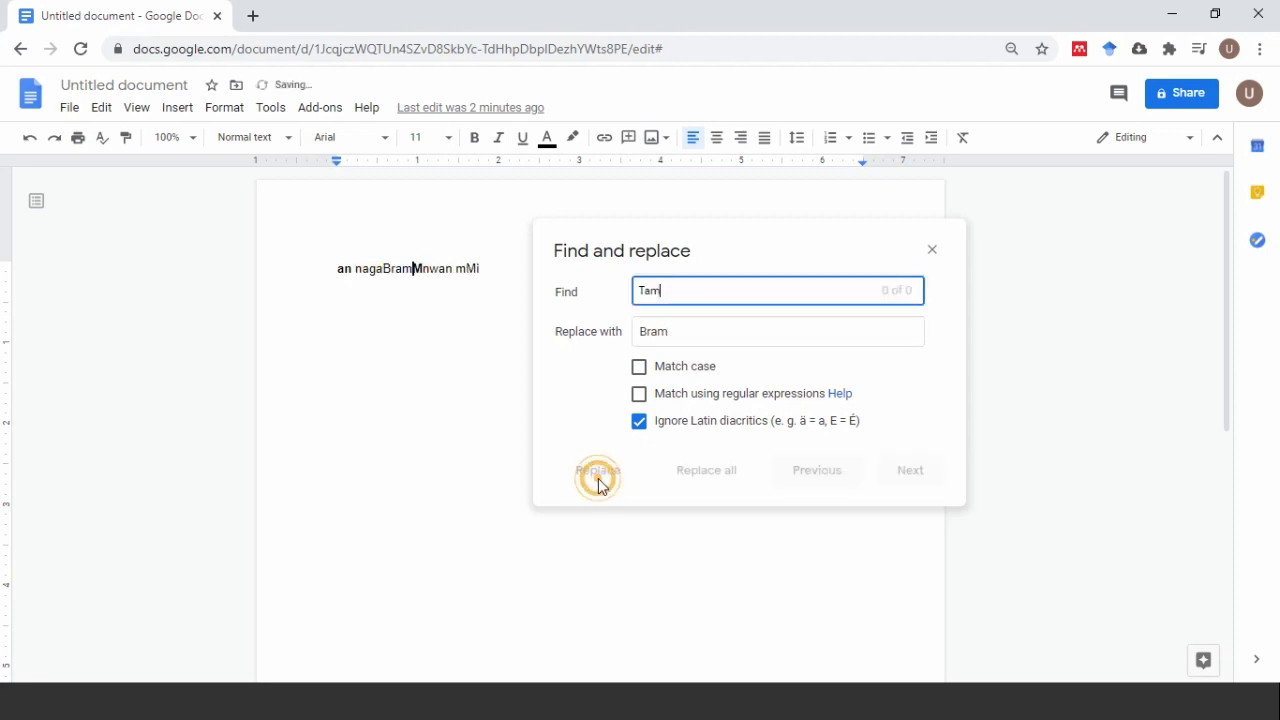
{"action": "left_click", "coordinate": [932, 249]}
{"action": "left_click", "coordinate": [588, 310]}
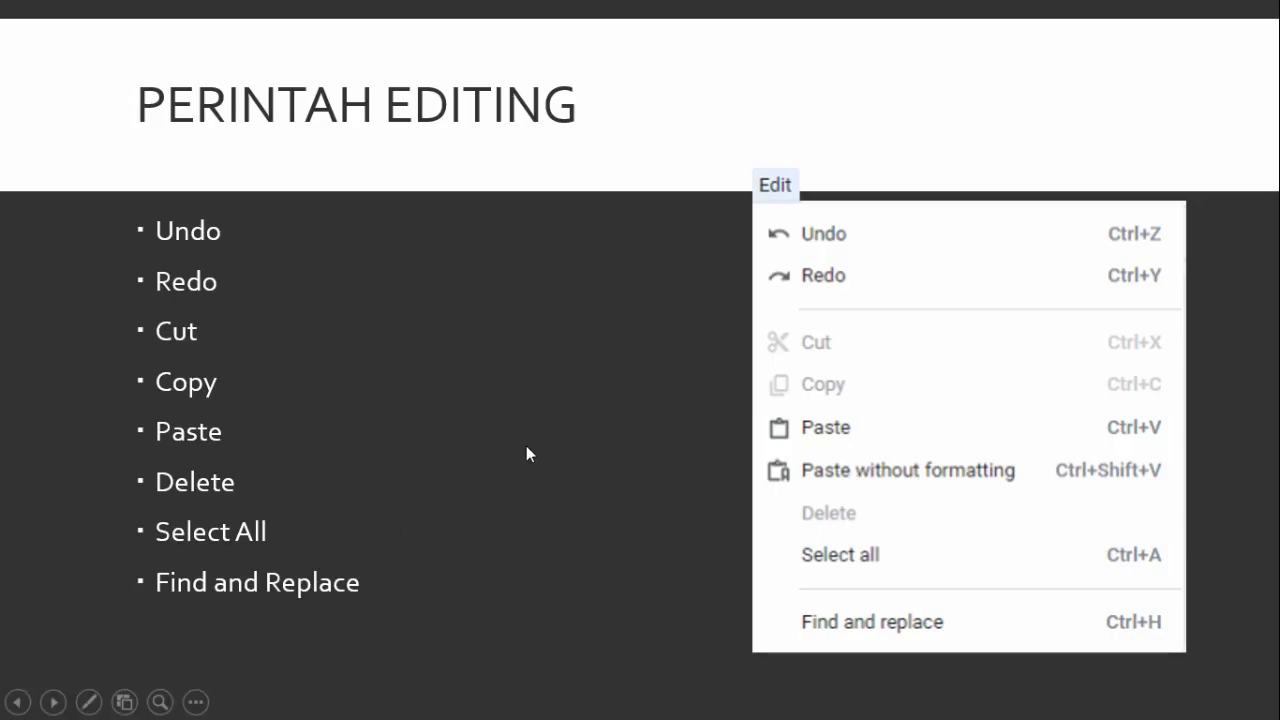
{"action": "key", "text": "Right"}
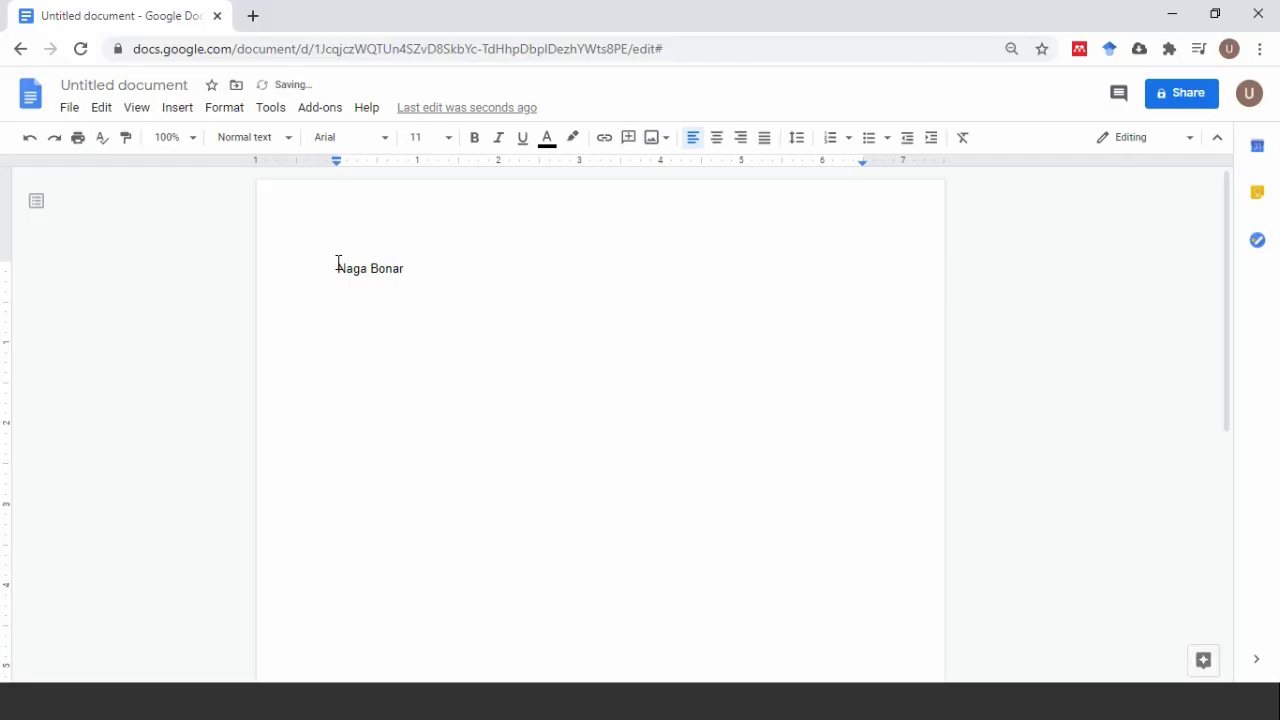
Set the word "Naga" in the Impact font at size 24
{"action": "left_click", "coordinate": [338, 264]}
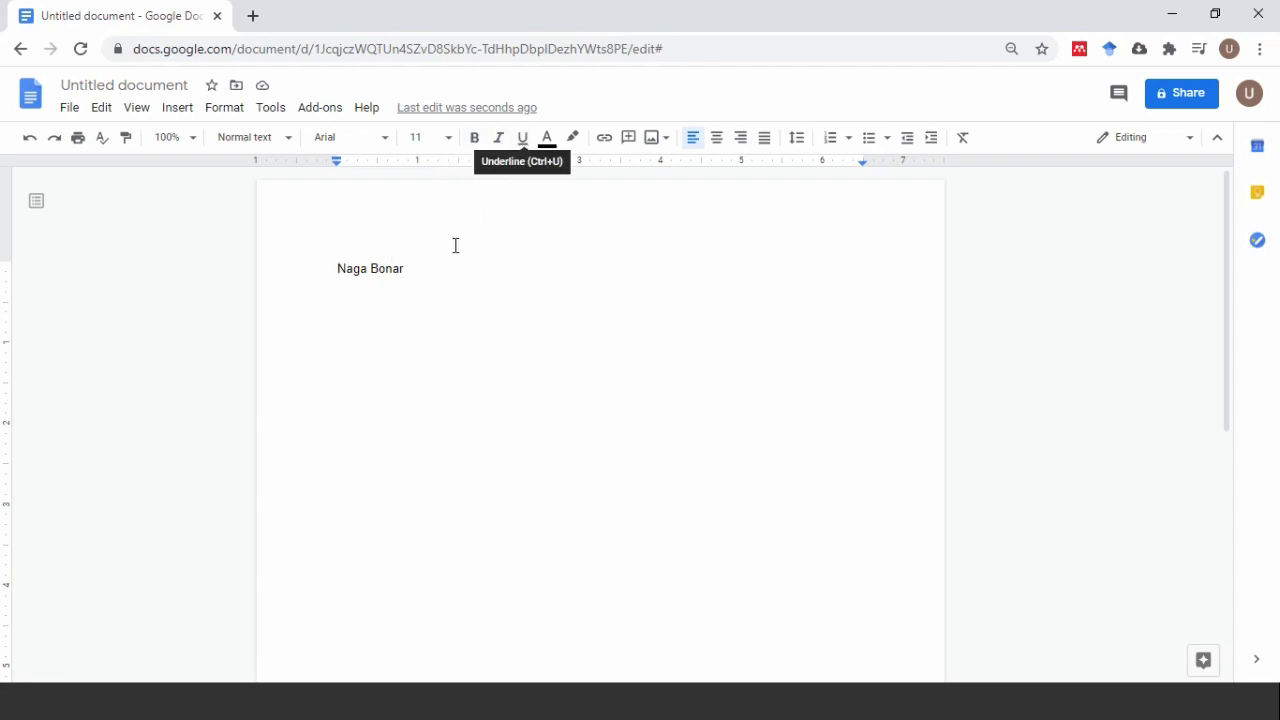
{"action": "left_click_drag", "start_coordinate": [332, 267], "coordinate": [365, 265]}
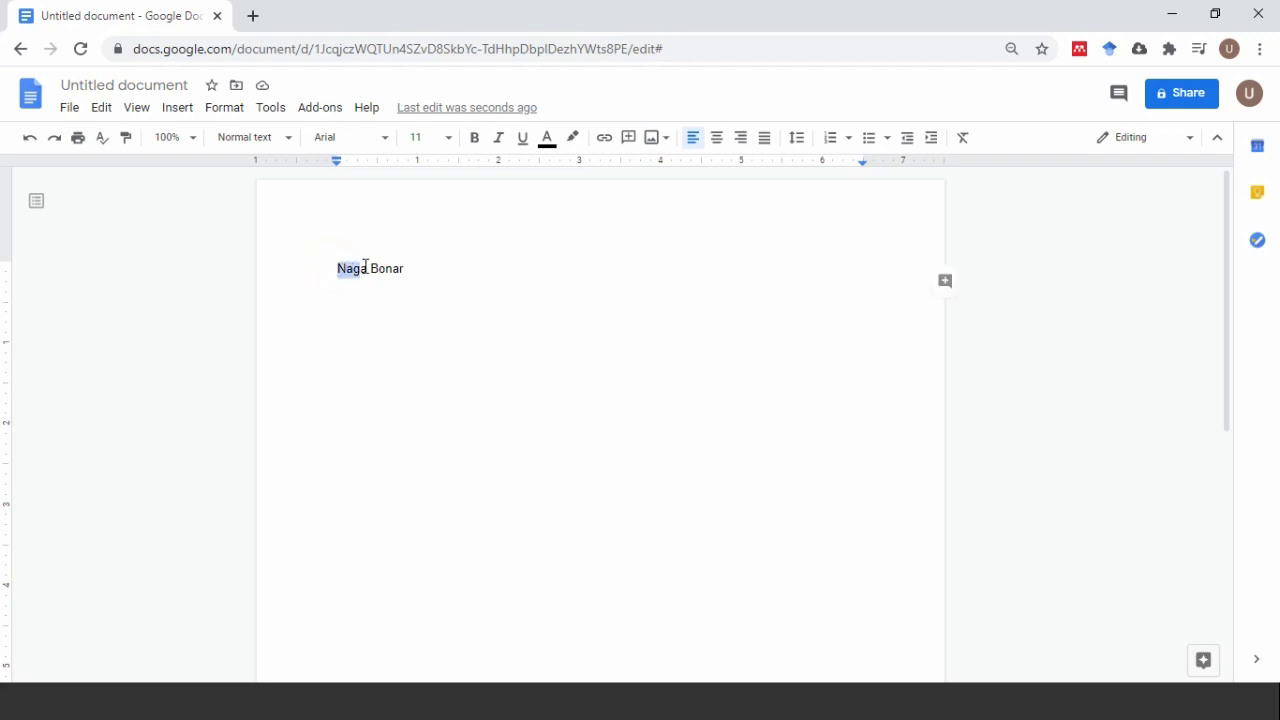
{"action": "left_click", "coordinate": [385, 140]}
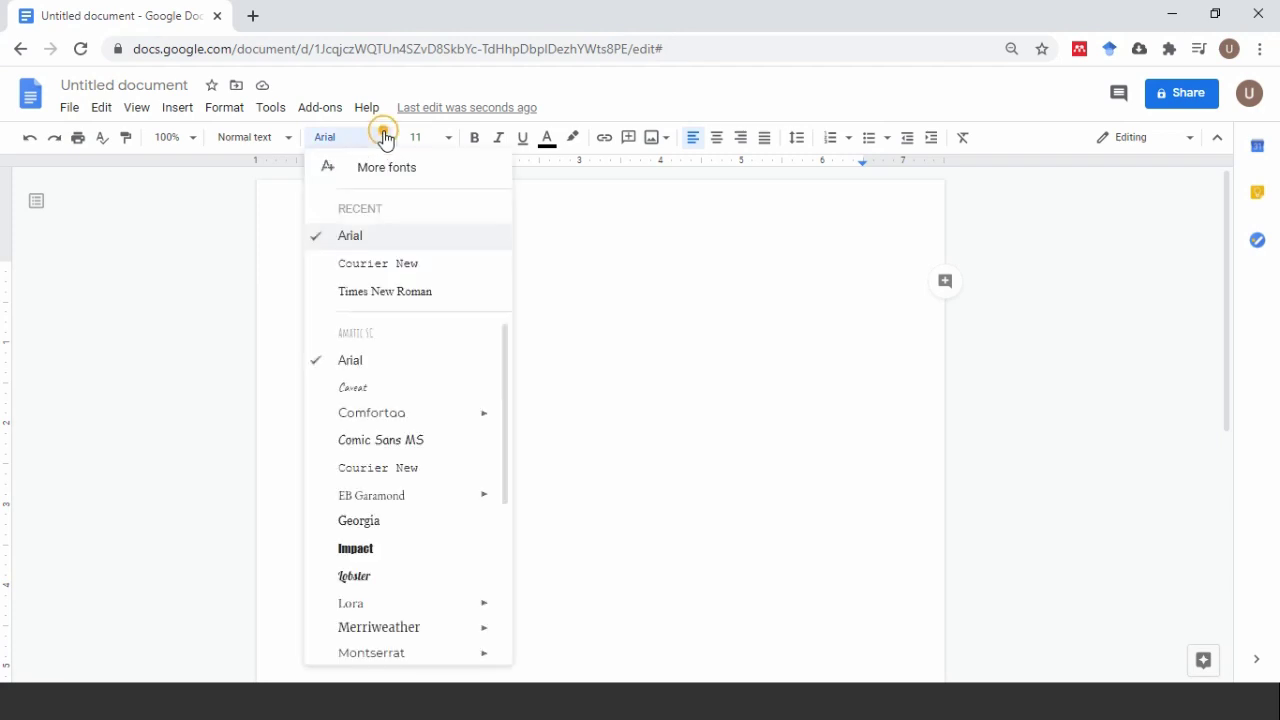
{"action": "left_click", "coordinate": [372, 556]}
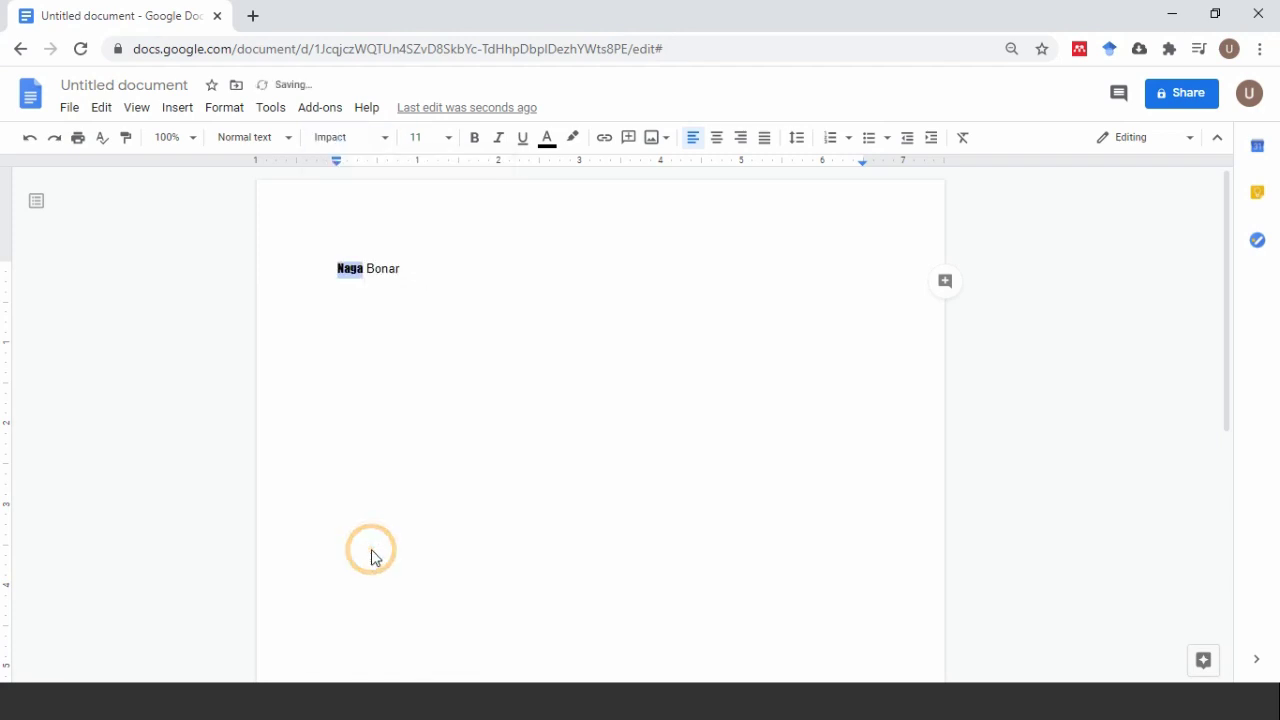
{"action": "left_click", "coordinate": [450, 147]}
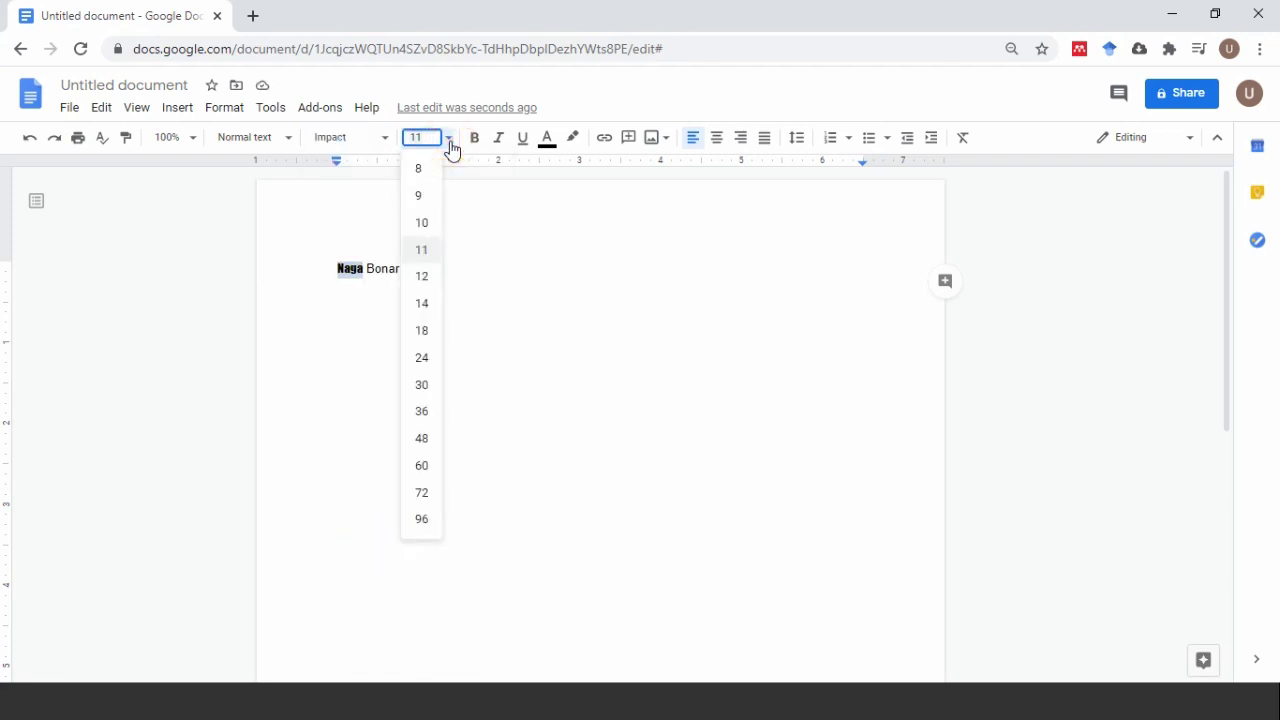
{"action": "left_click", "coordinate": [424, 357]}
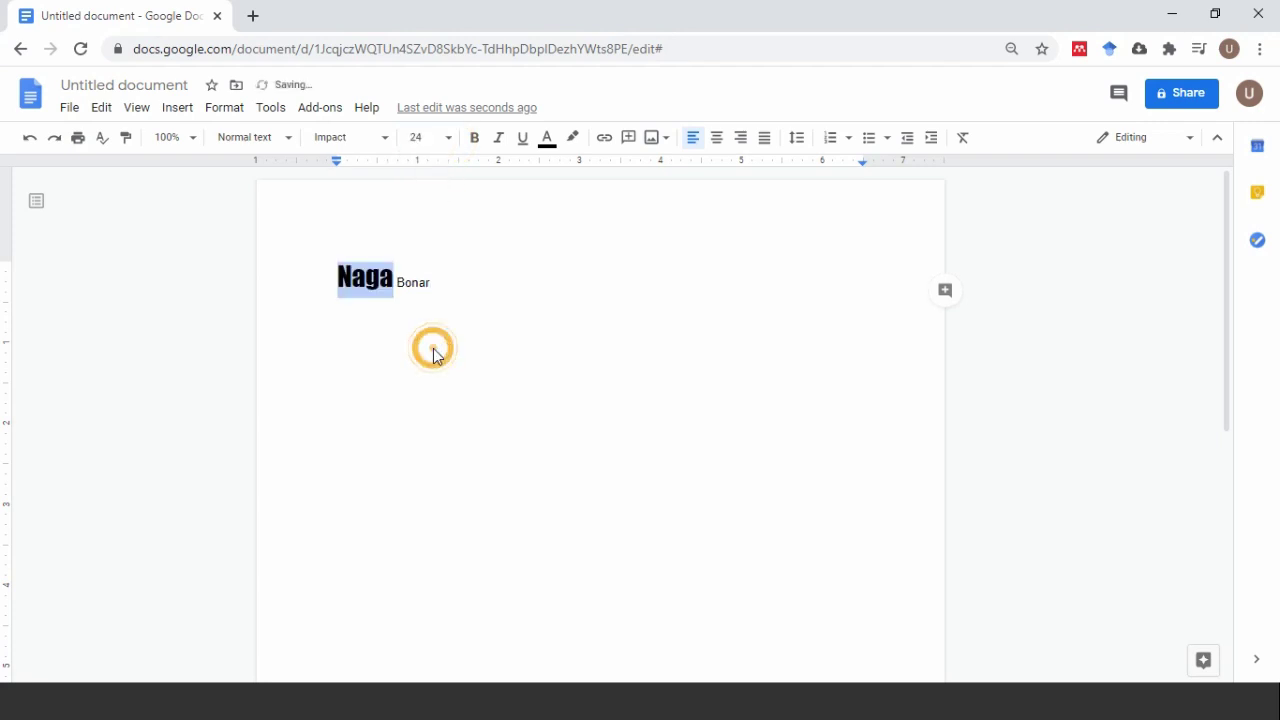
Make the word "Naga" bold, italic and underlined, and colour its text dark green
{"action": "left_click", "coordinate": [474, 143]}
{"action": "left_click", "coordinate": [474, 143]}
{"action": "left_click", "coordinate": [500, 143]}
{"action": "left_click", "coordinate": [500, 143]}
{"action": "left_click", "coordinate": [524, 143]}
{"action": "left_click", "coordinate": [500, 143]}
{"action": "left_click", "coordinate": [475, 142]}
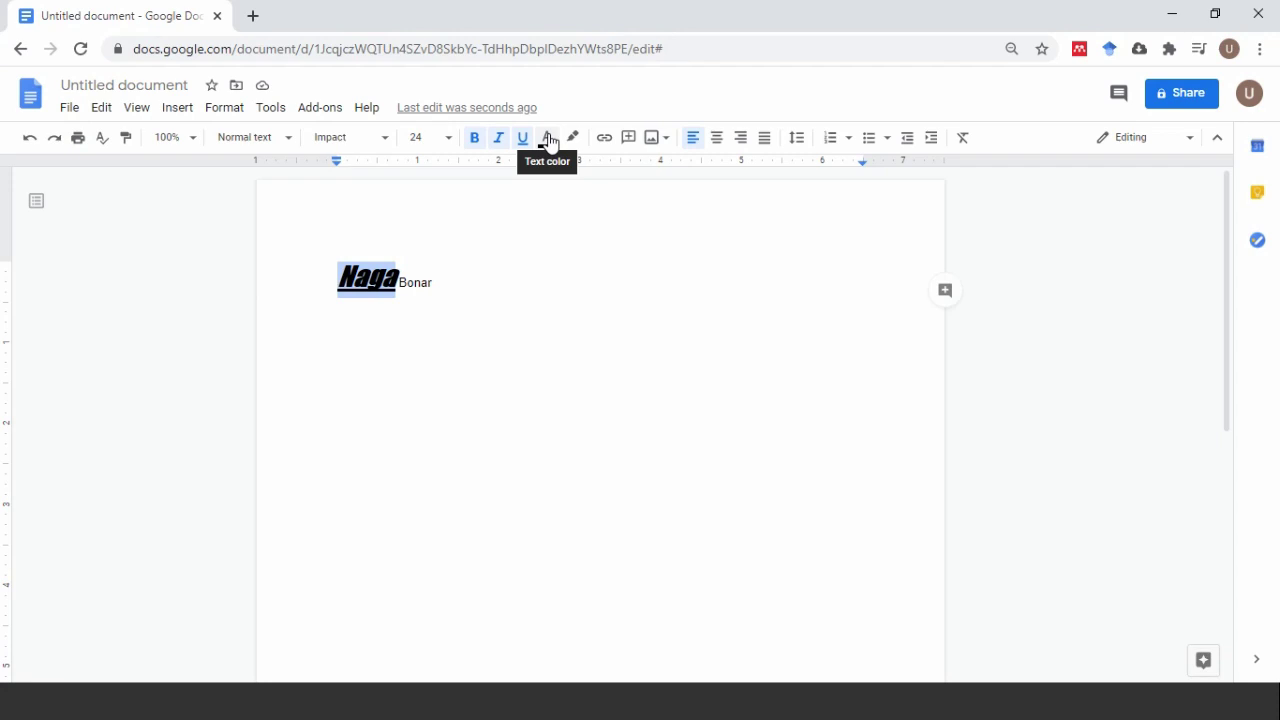
{"action": "left_click", "coordinate": [548, 140]}
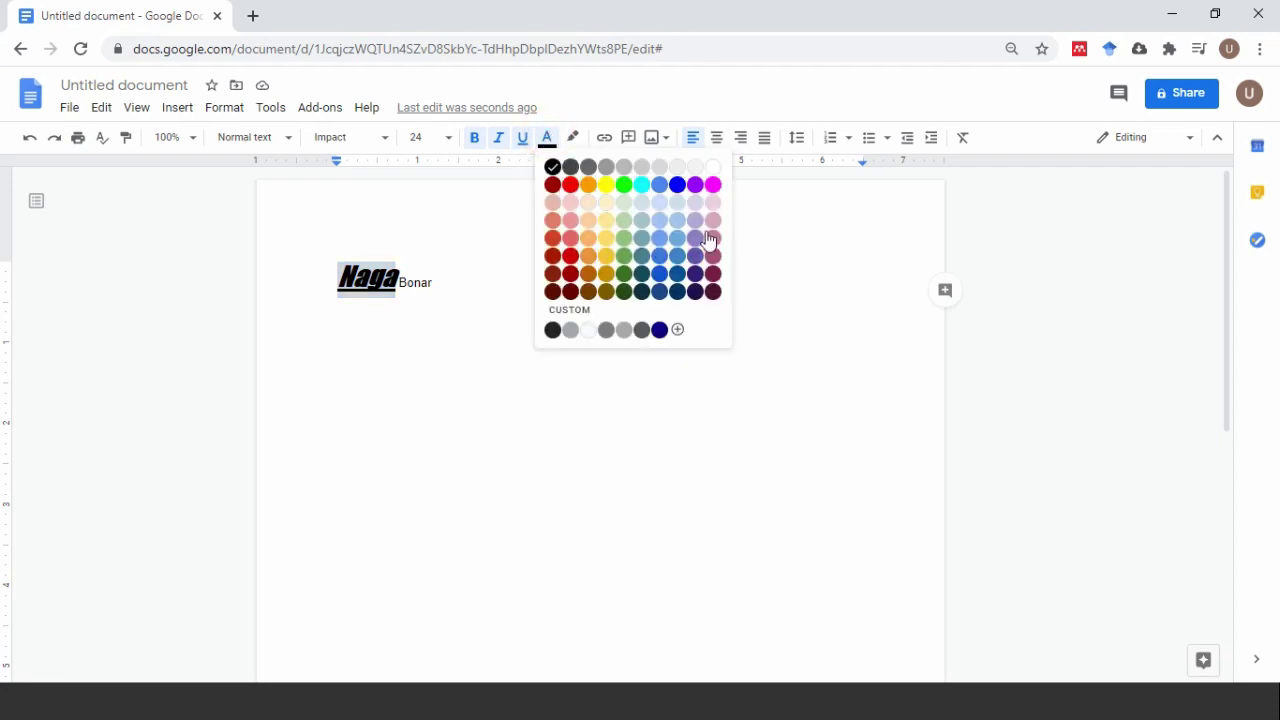
{"action": "left_click", "coordinate": [624, 273]}
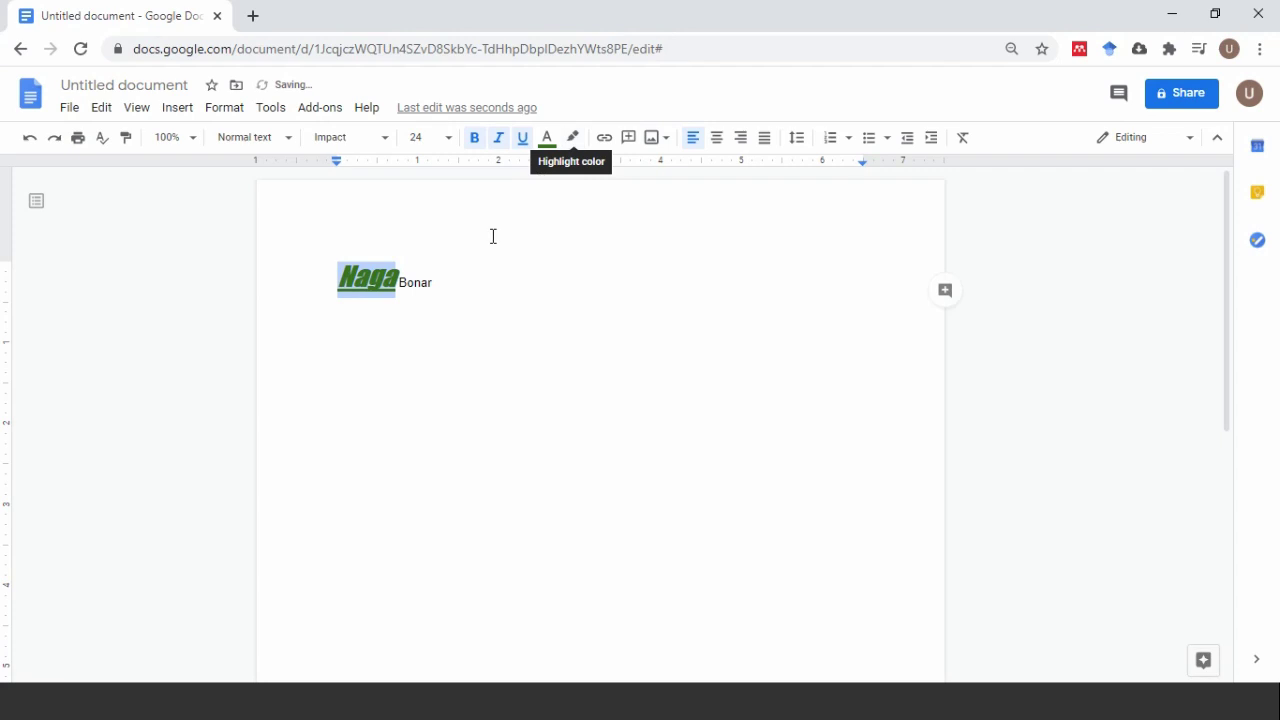
Highlight the word "Bonar" in bright yellow
{"action": "left_click", "coordinate": [415, 283]}
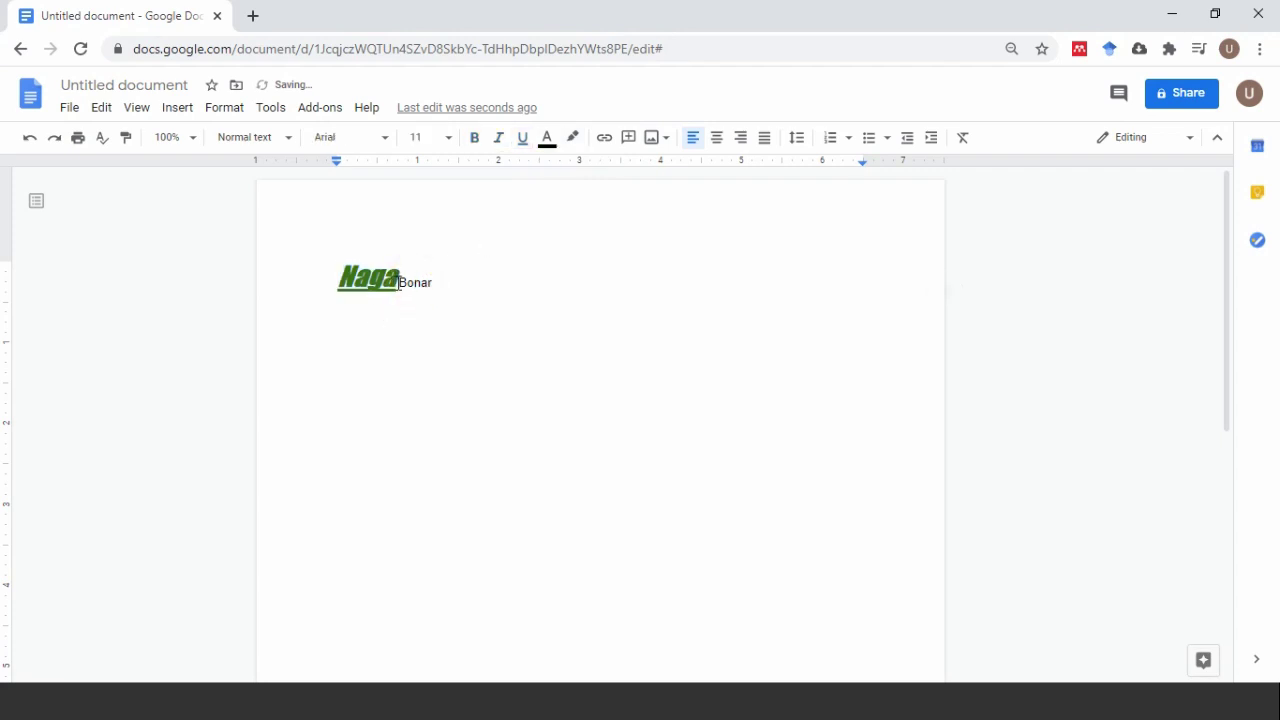
{"action": "left_click_drag", "start_coordinate": [398, 283], "coordinate": [436, 284]}
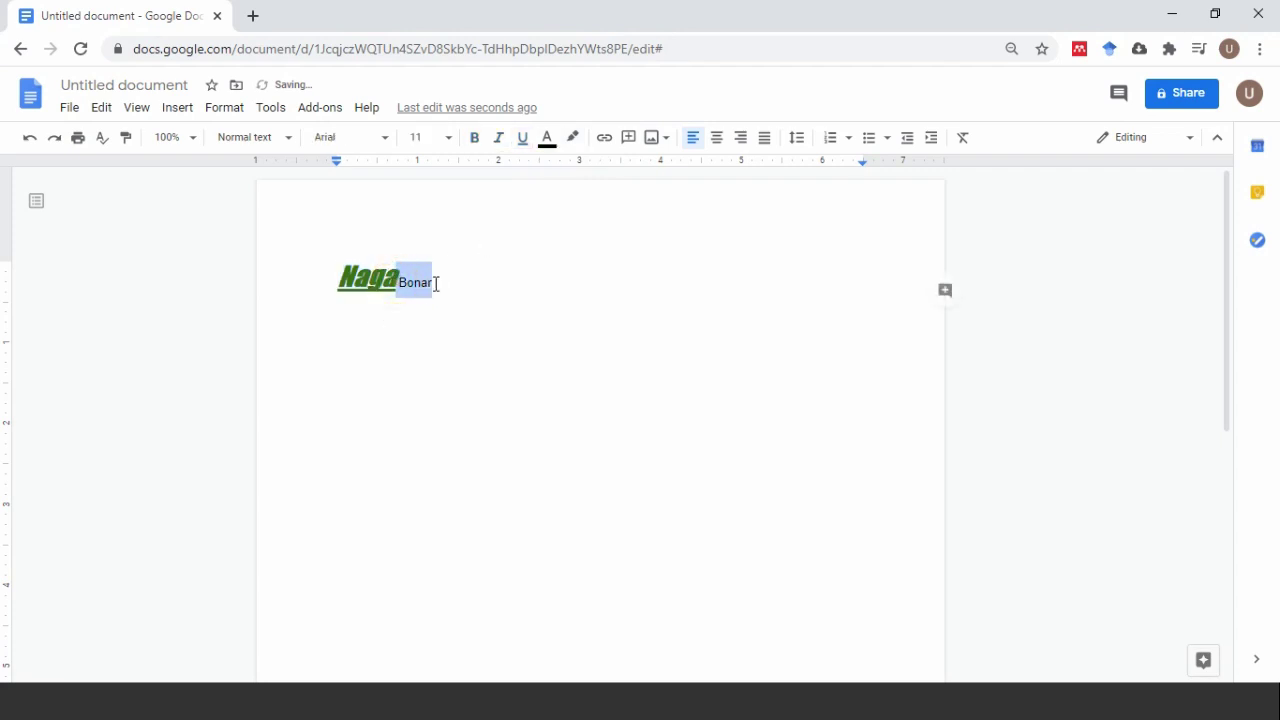
{"action": "left_click", "coordinate": [574, 138]}
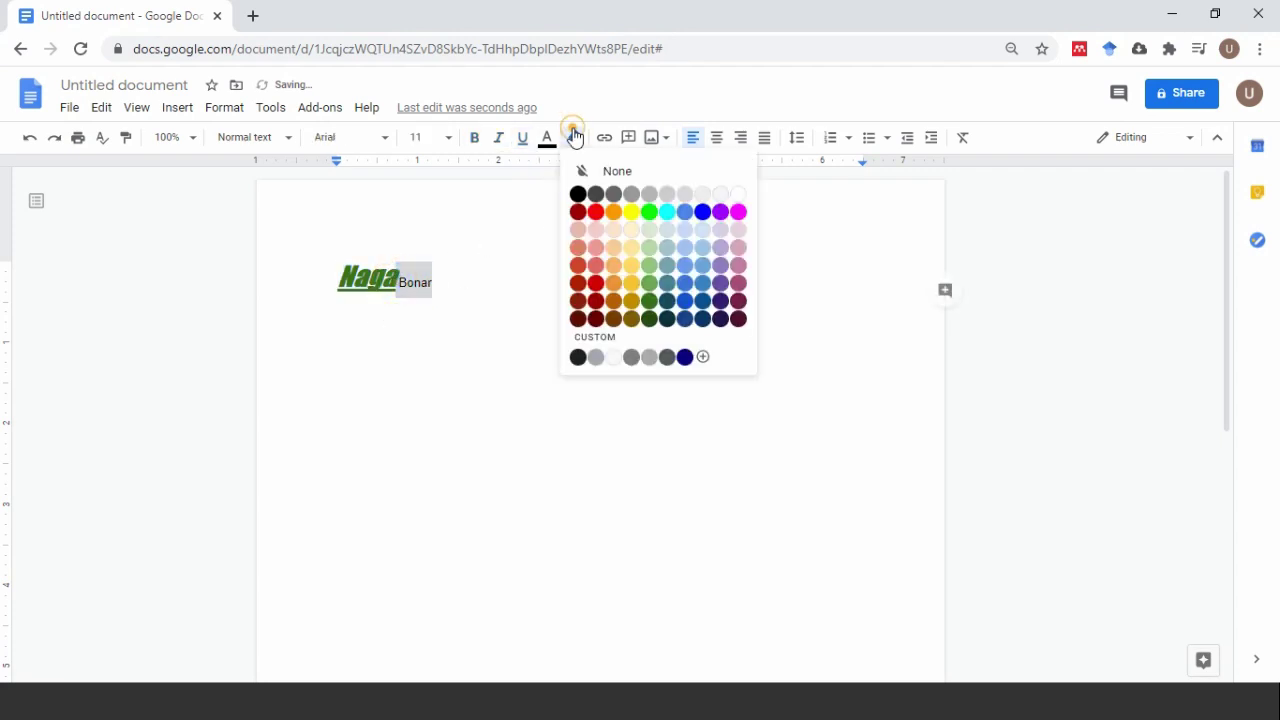
{"action": "left_click", "coordinate": [631, 212]}
{"action": "left_click", "coordinate": [489, 283]}
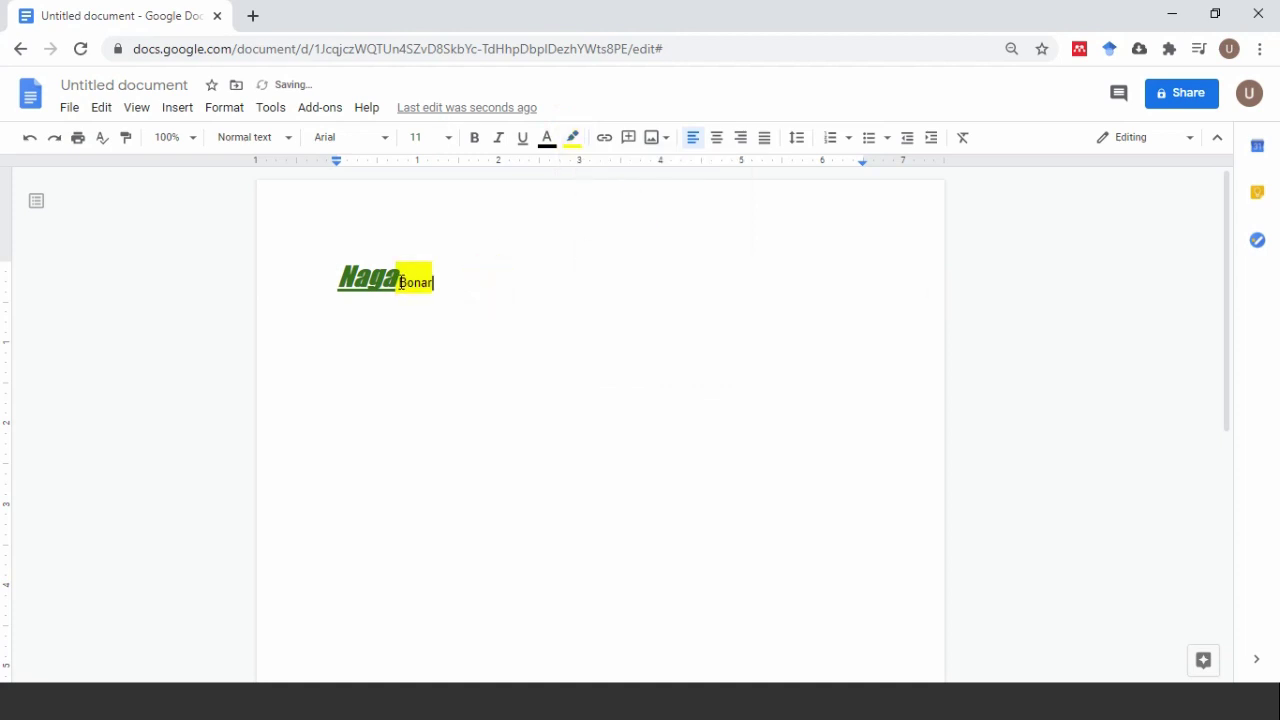
{"action": "double_click", "coordinate": [405, 283]}
{"action": "left_click", "coordinate": [457, 286]}
{"action": "left_click_drag", "start_coordinate": [446, 286], "coordinate": [402, 283]}
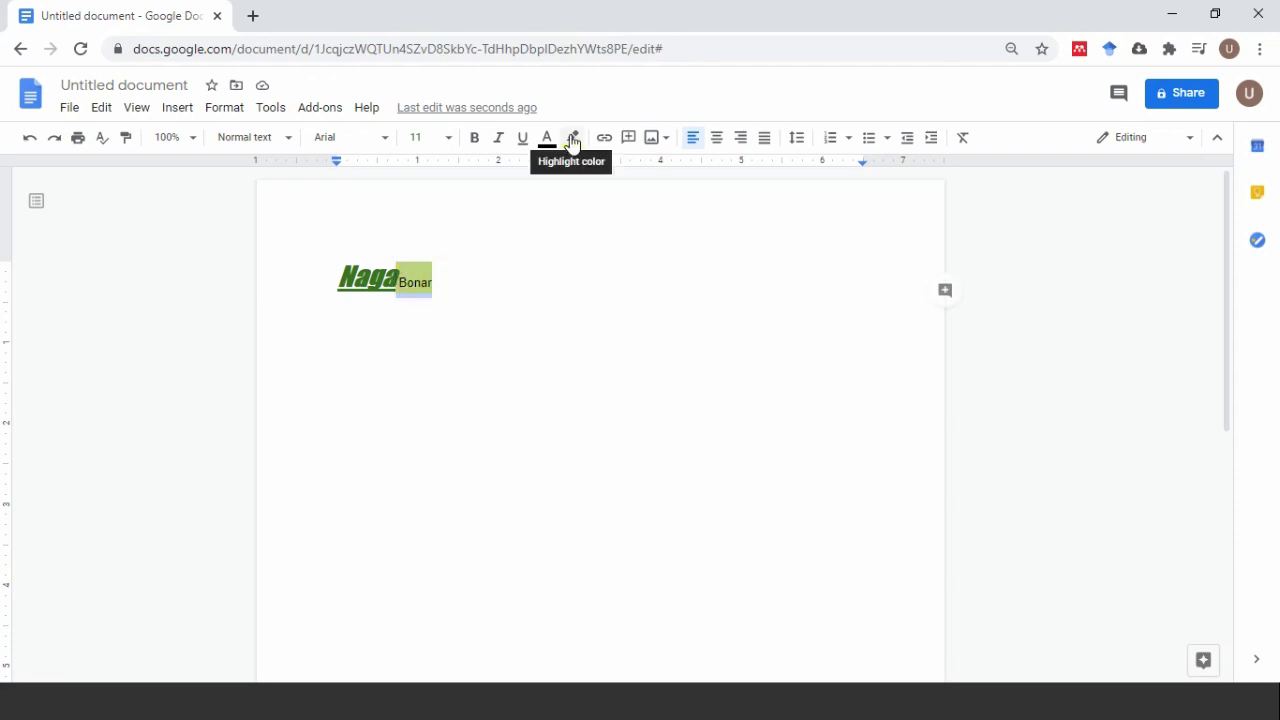
Apply strikethrough to the whole line "Naga Bonar"
{"action": "triple_click", "coordinate": [459, 289]}
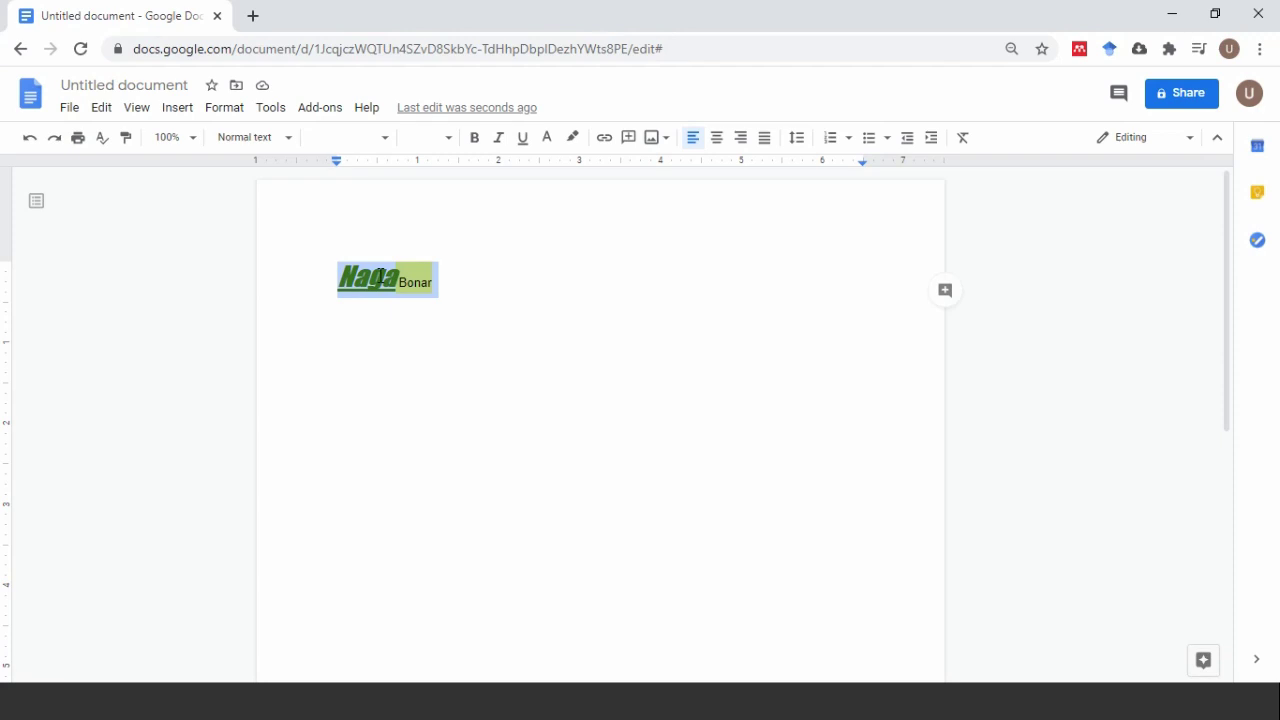
{"action": "left_click", "coordinate": [224, 108]}
{"action": "mouse_move", "coordinate": [234, 140]}
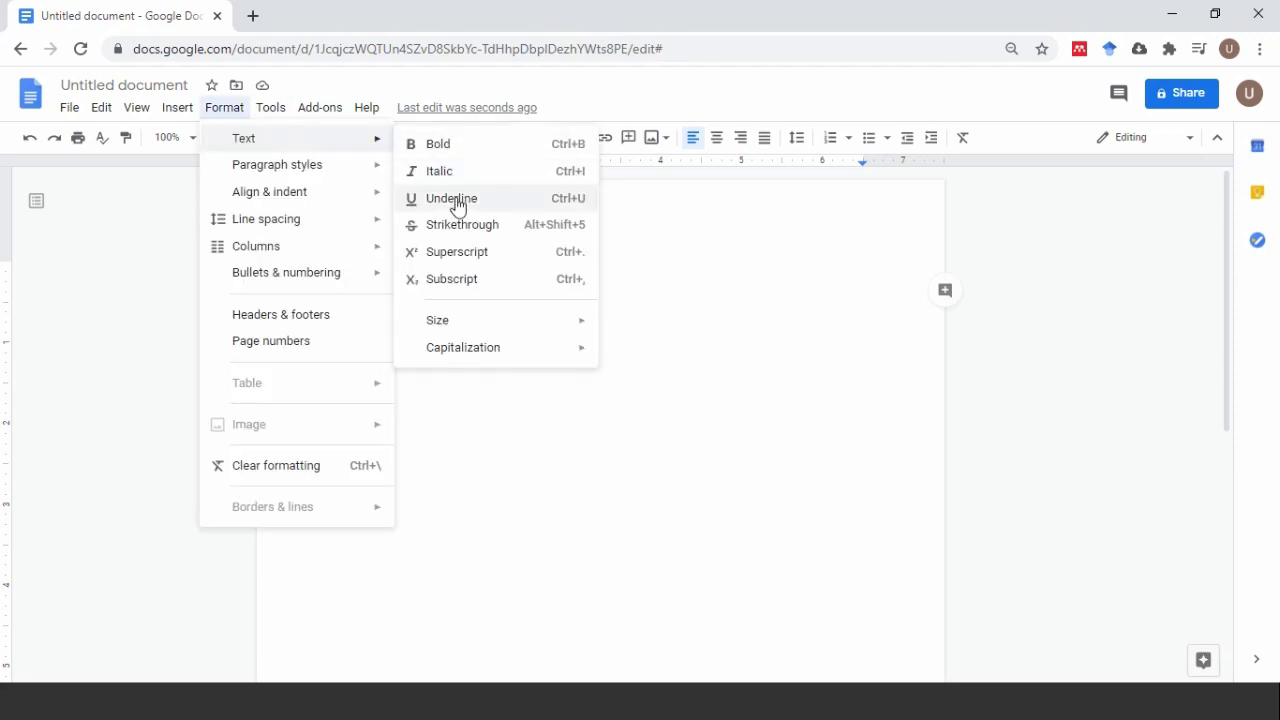
{"action": "left_click", "coordinate": [557, 230]}
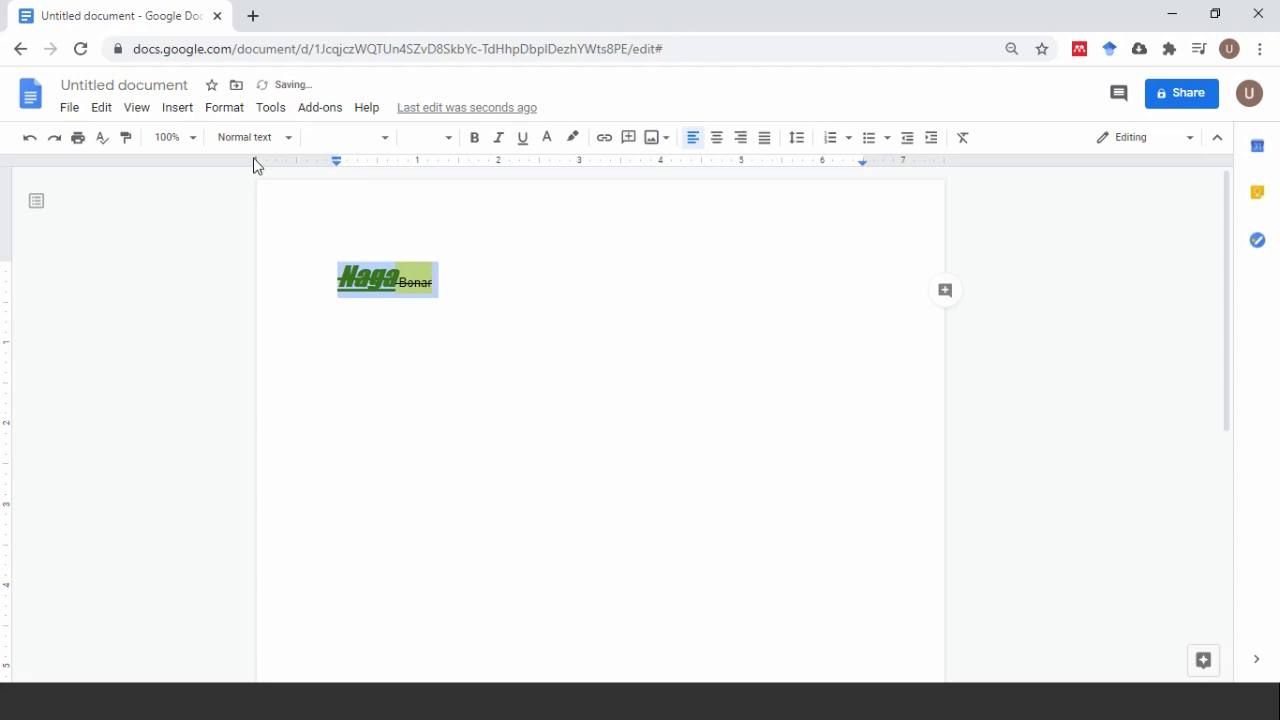
Format the word "Bonar" as superscript
{"action": "left_click", "coordinate": [224, 108]}
{"action": "left_click", "coordinate": [436, 281]}
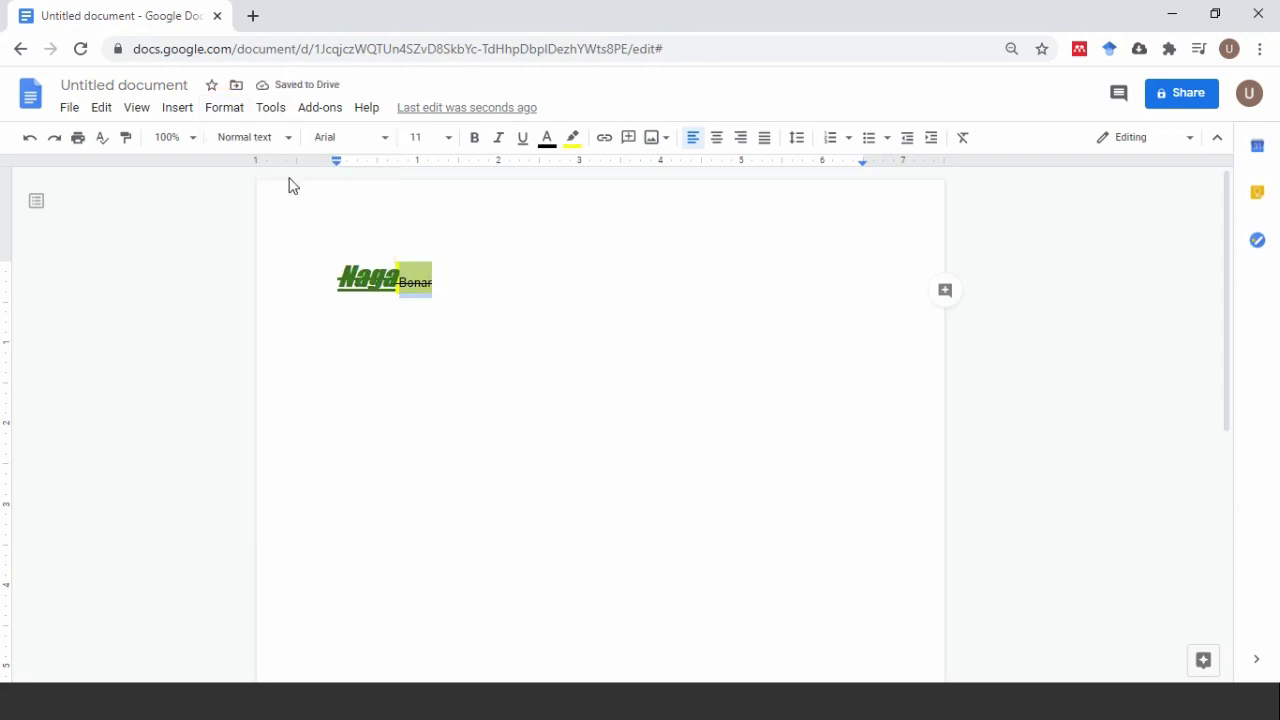
{"action": "left_click", "coordinate": [224, 107]}
{"action": "mouse_move", "coordinate": [234, 136]}
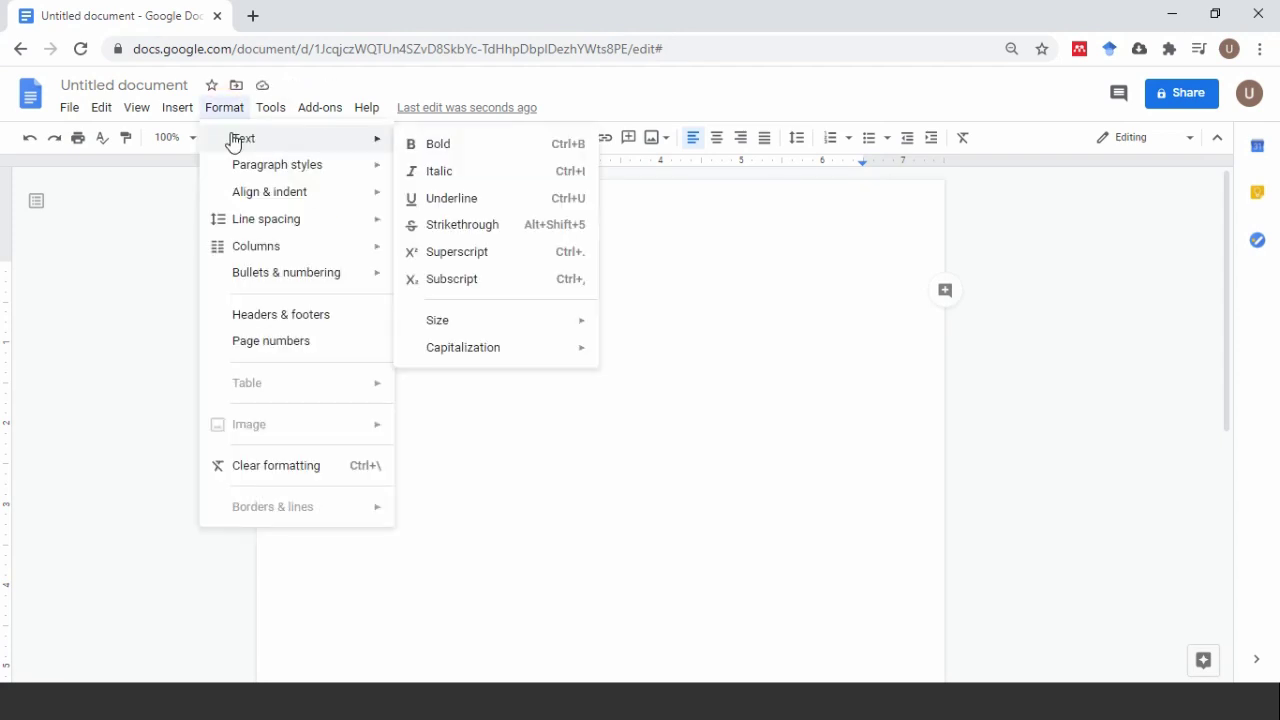
{"action": "left_click", "coordinate": [461, 252]}
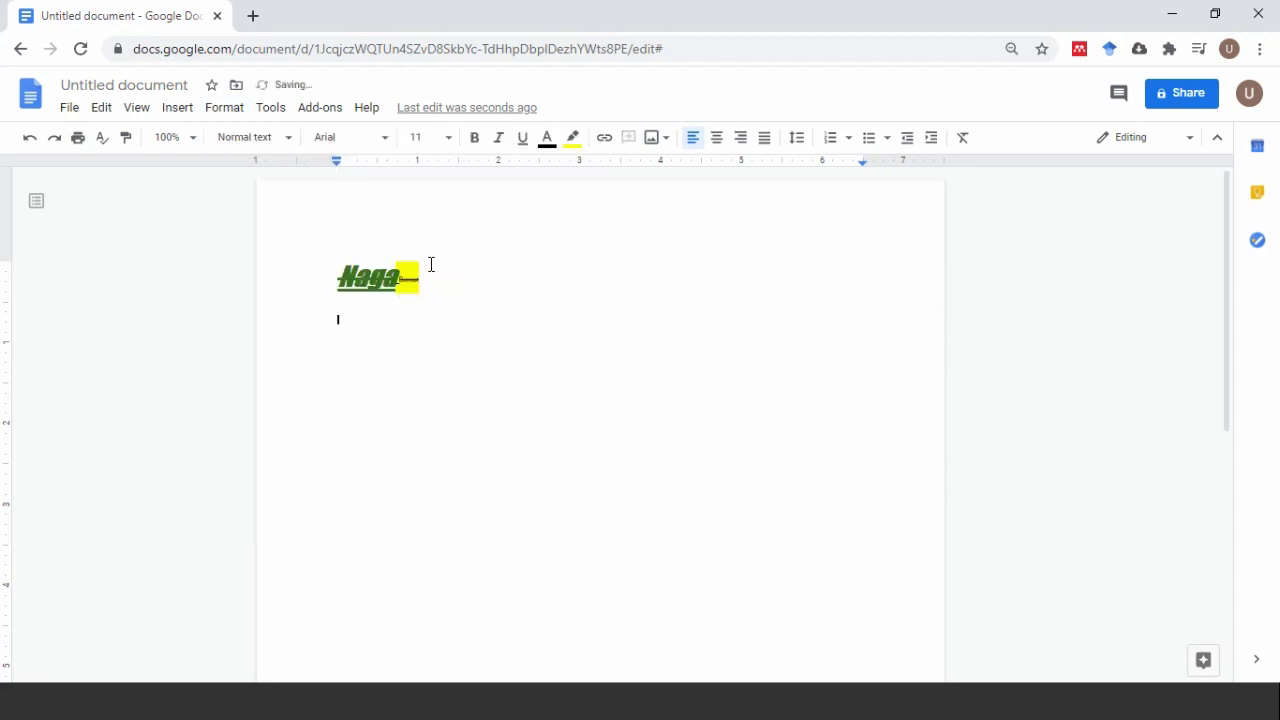
Enter "128" on a new line below the text and apply superscript formatting to the selected characters
{"action": "key", "text": "Return"}
{"action": "type", "text": "128"}
{"action": "left_click", "coordinate": [177, 107]}
{"action": "mouse_move", "coordinate": [222, 110]}
{"action": "mouse_move", "coordinate": [310, 145]}
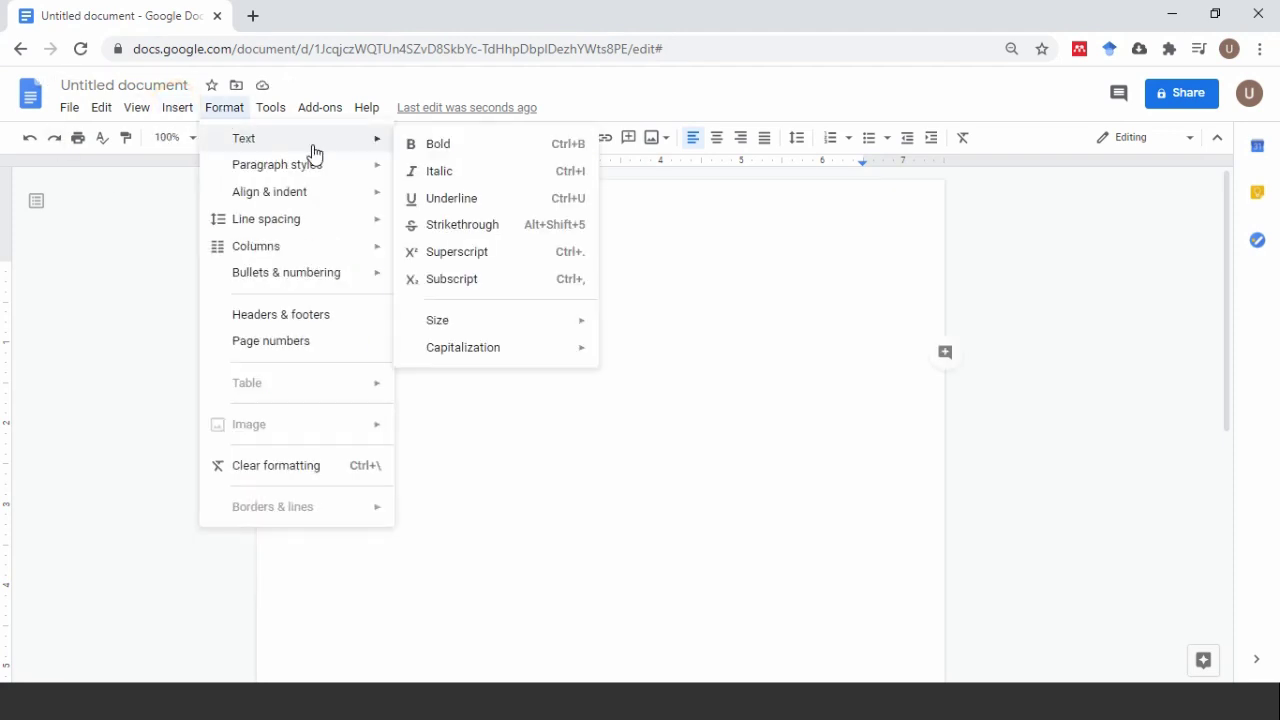
{"action": "left_click", "coordinate": [520, 251]}
Enter "NaCO3" on a new line below the number and format its 3 as subscript
{"action": "left_click", "coordinate": [389, 348]}
{"action": "left_click", "coordinate": [224, 107]}
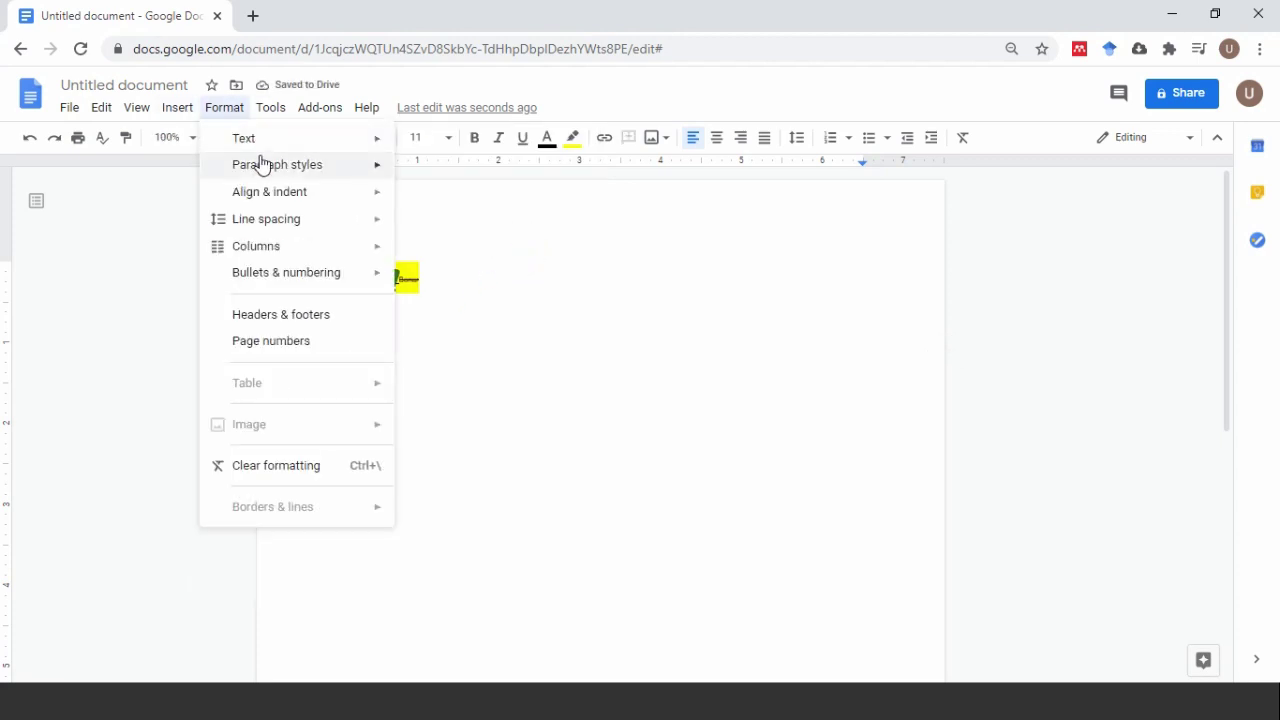
{"action": "mouse_move", "coordinate": [270, 148]}
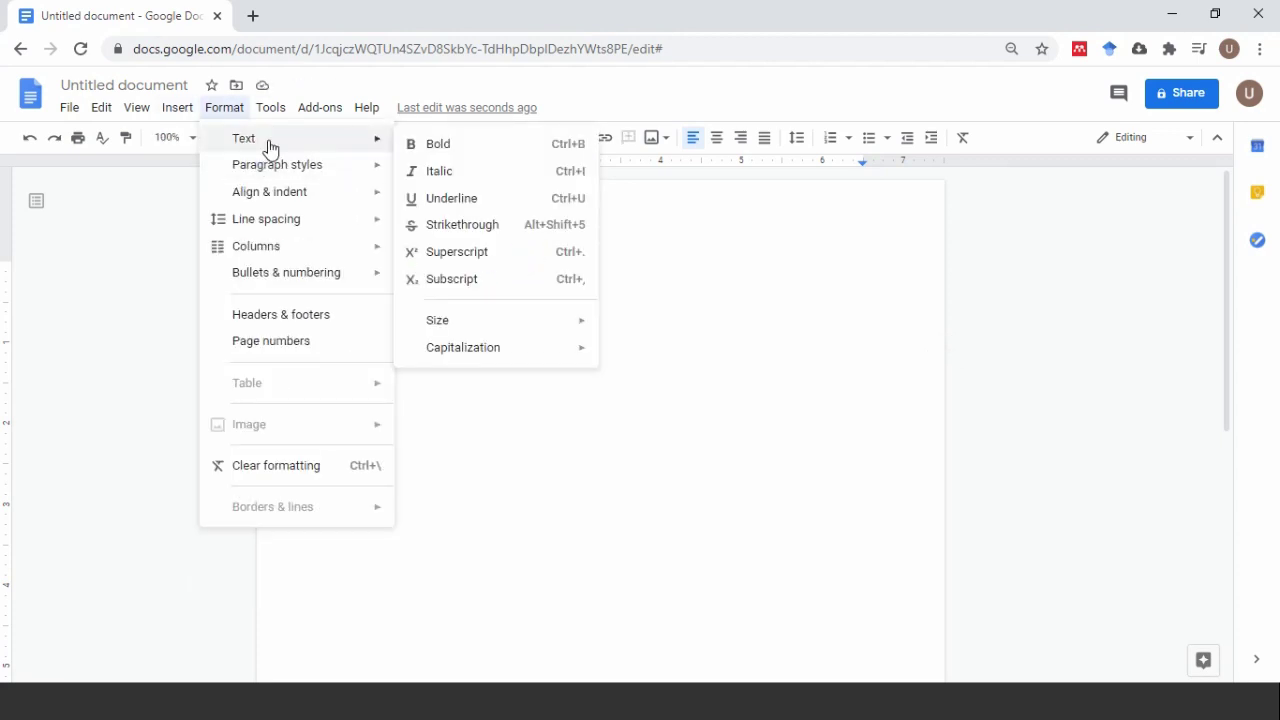
{"action": "left_click", "coordinate": [463, 279]}
{"action": "type", "text": "Na"}
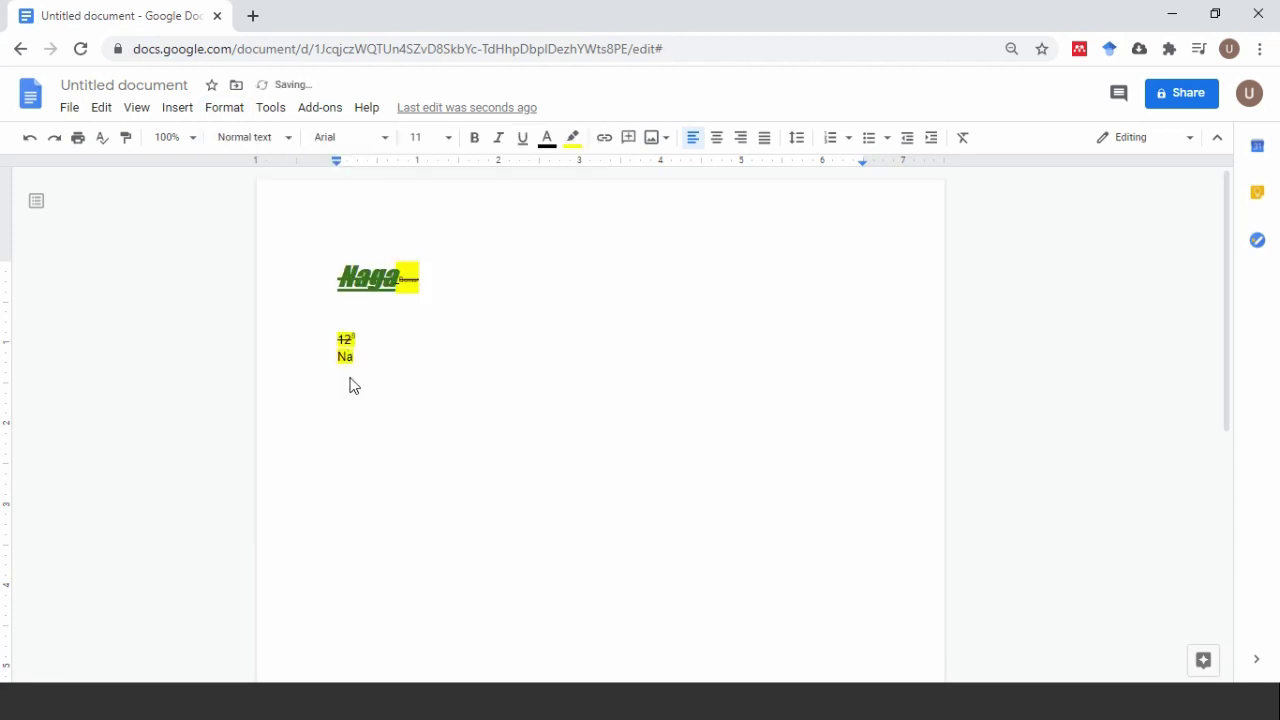
{"action": "type", "text": "CO3"}
{"action": "left_click_drag", "start_coordinate": [384, 356], "coordinate": [372, 356]}
{"action": "left_click", "coordinate": [224, 108]}
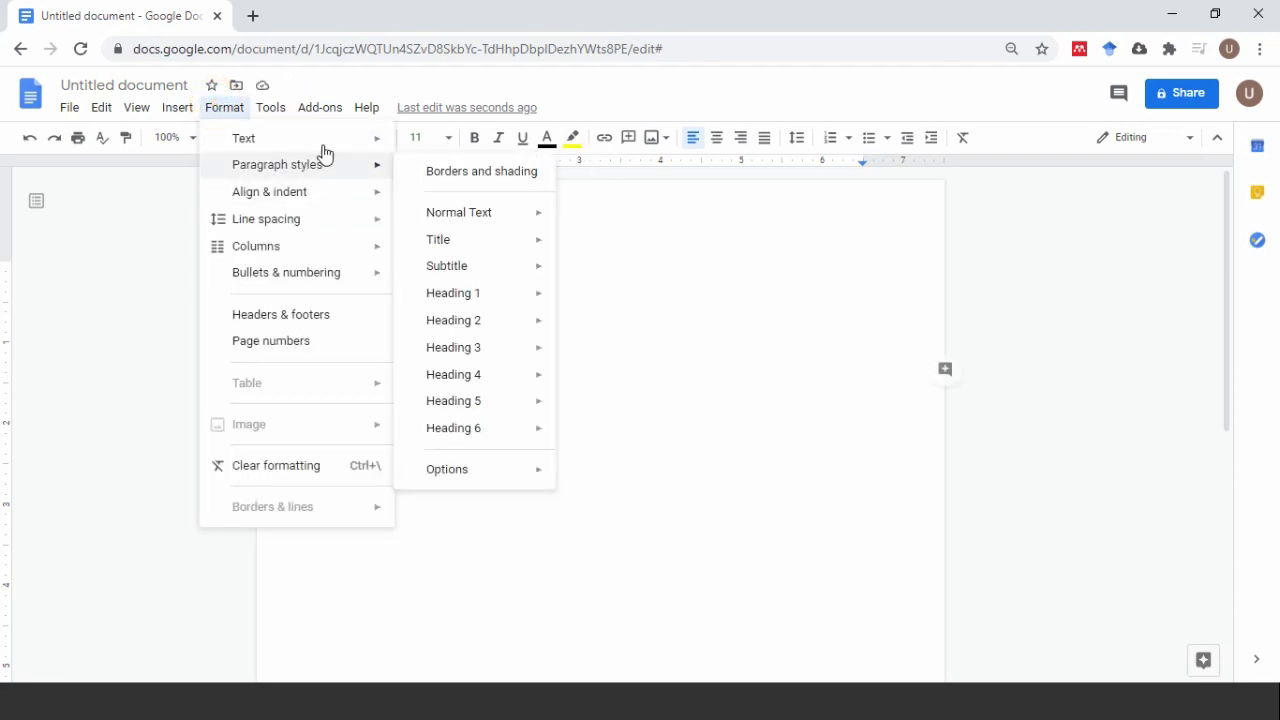
{"action": "mouse_move", "coordinate": [325, 150]}
{"action": "left_click", "coordinate": [457, 280]}
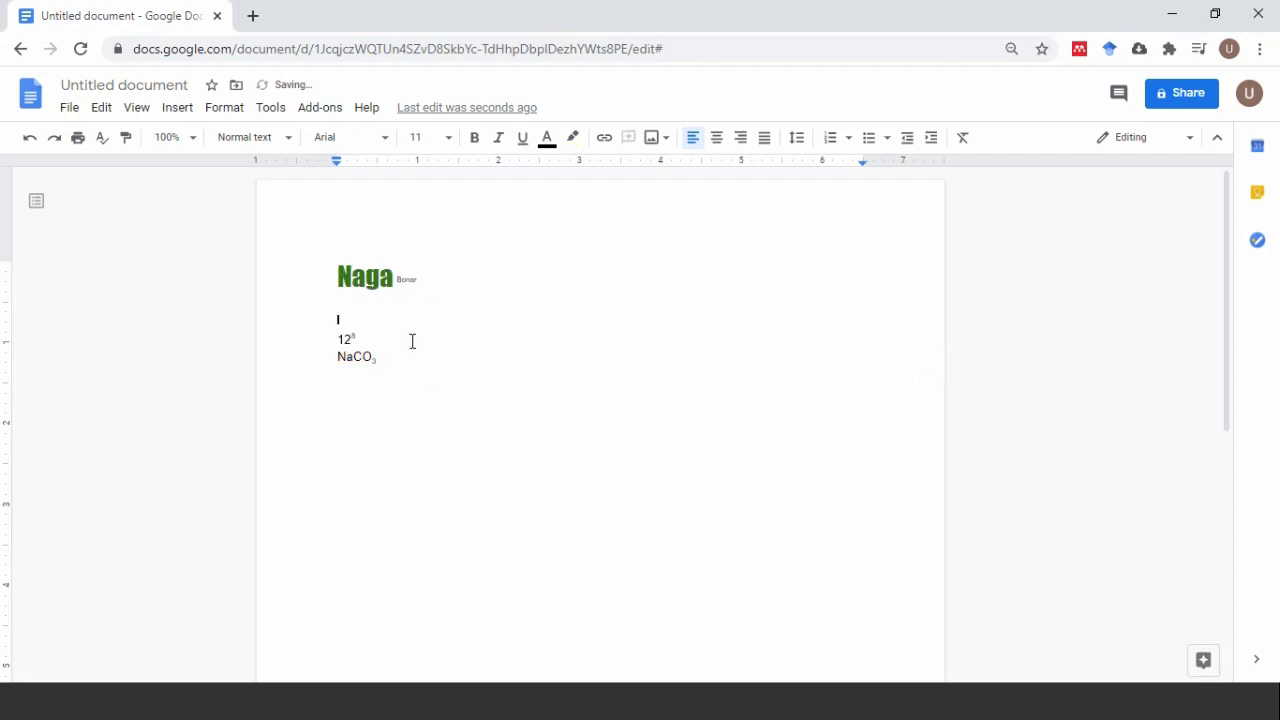
Delete the empty line above the number with the superscript 8
{"action": "key", "text": "Delete"}
{"action": "left_click", "coordinate": [224, 107]}
{"action": "left_click", "coordinate": [491, 303]}
{"action": "left_click", "coordinate": [224, 107]}
{"action": "left_click", "coordinate": [604, 322]}
Change the capitalization of the word "Naga" to lowercase
{"action": "left_click_drag", "start_coordinate": [320, 277], "coordinate": [403, 283]}
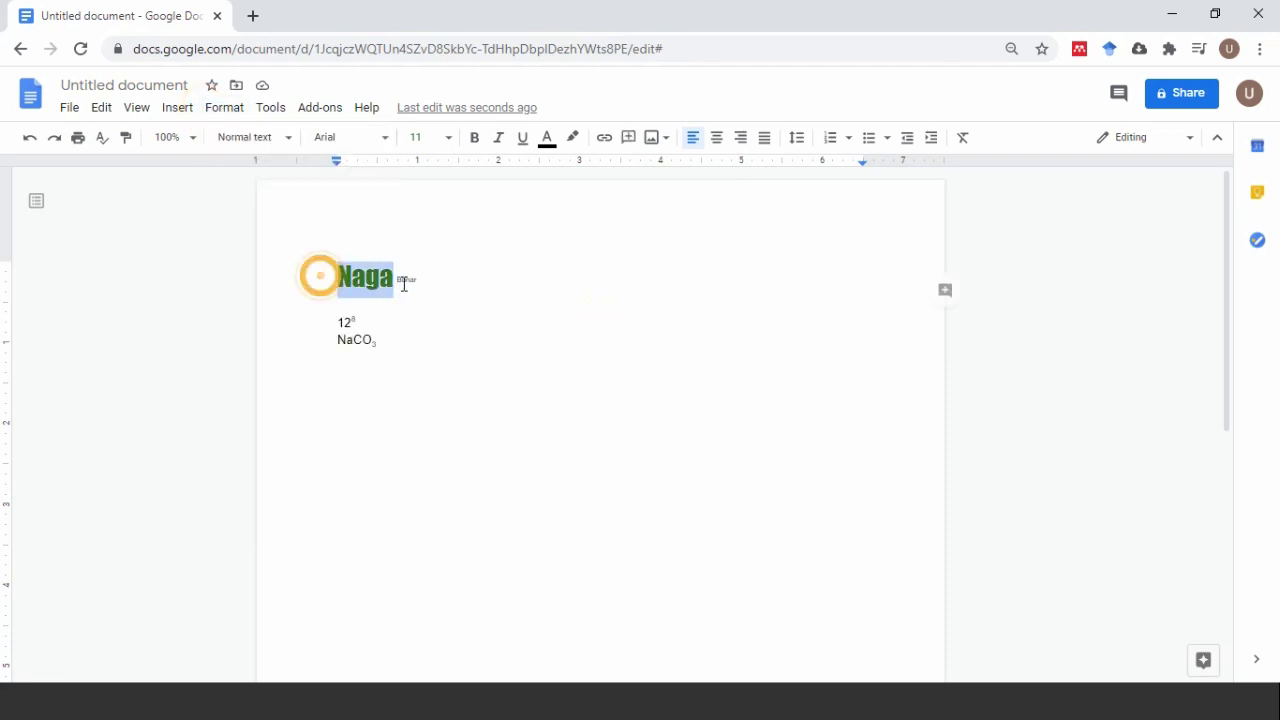
{"action": "left_click", "coordinate": [224, 107]}
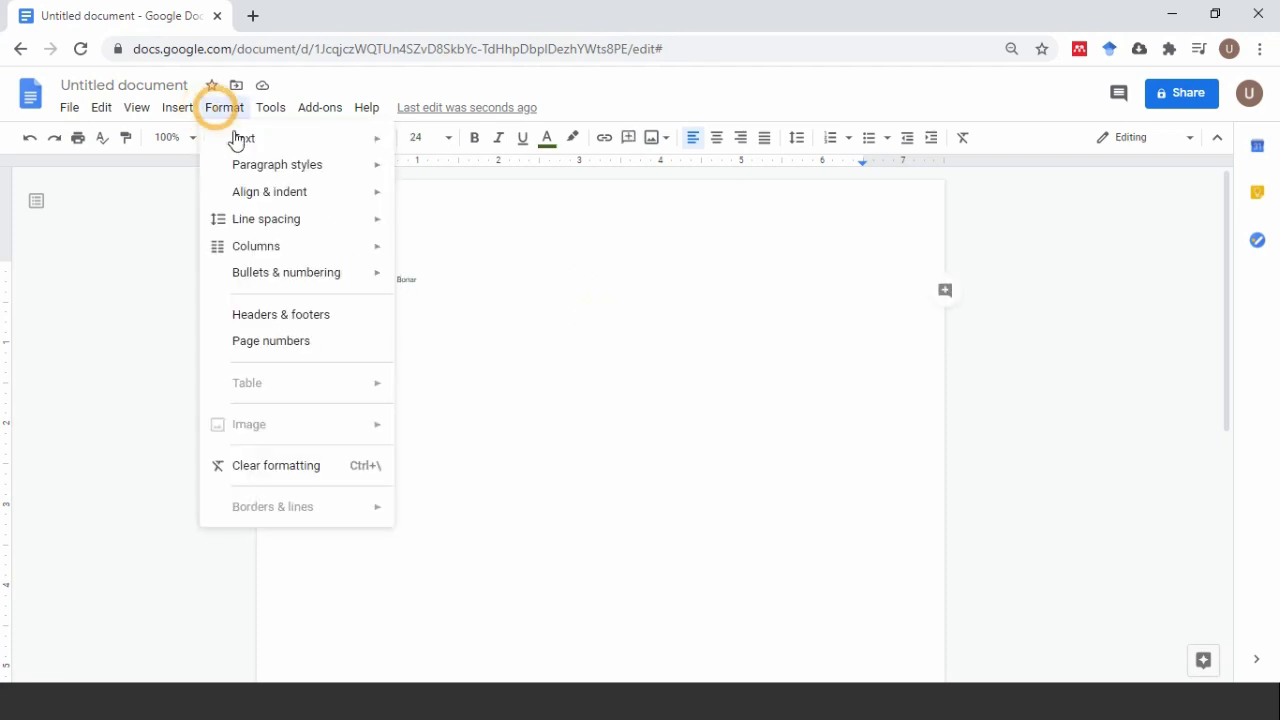
{"action": "mouse_move", "coordinate": [260, 146]}
{"action": "mouse_move", "coordinate": [575, 355]}
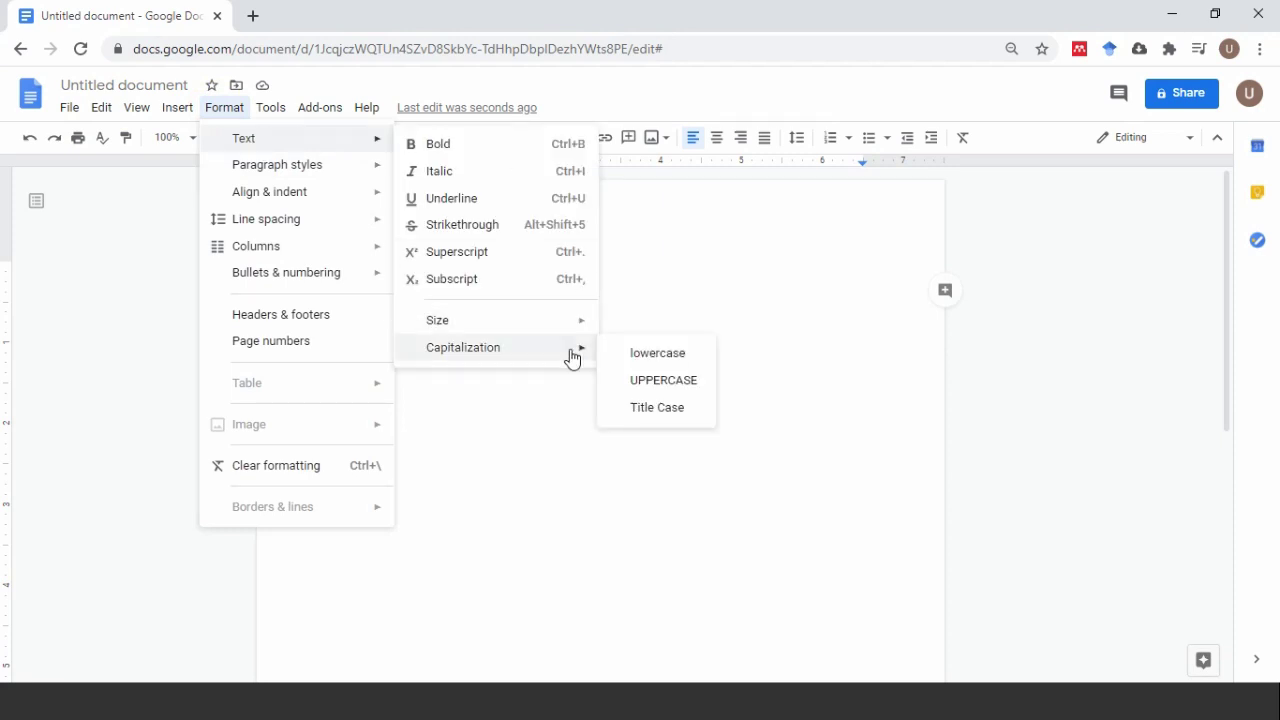
{"action": "left_click", "coordinate": [674, 351]}
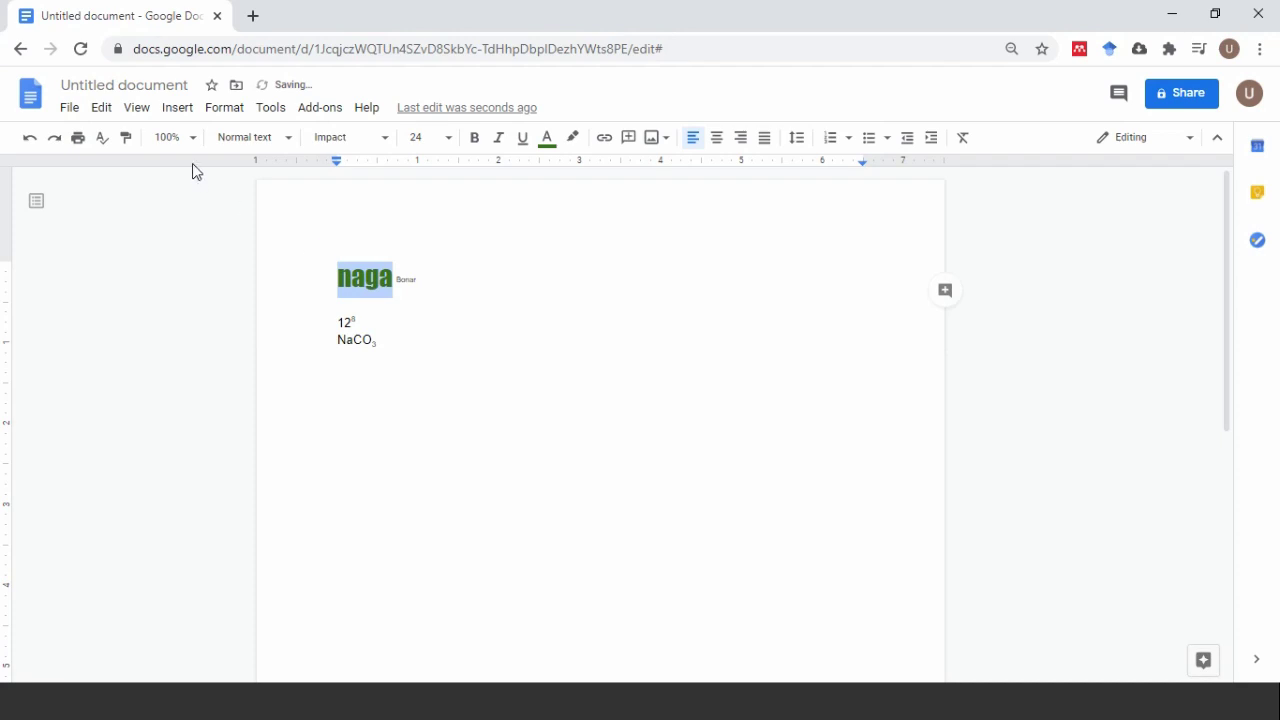
Change the capitalization of the word "naga" to UPPERCASE and deselect it
{"action": "left_click", "coordinate": [216, 107]}
{"action": "mouse_move", "coordinate": [232, 143]}
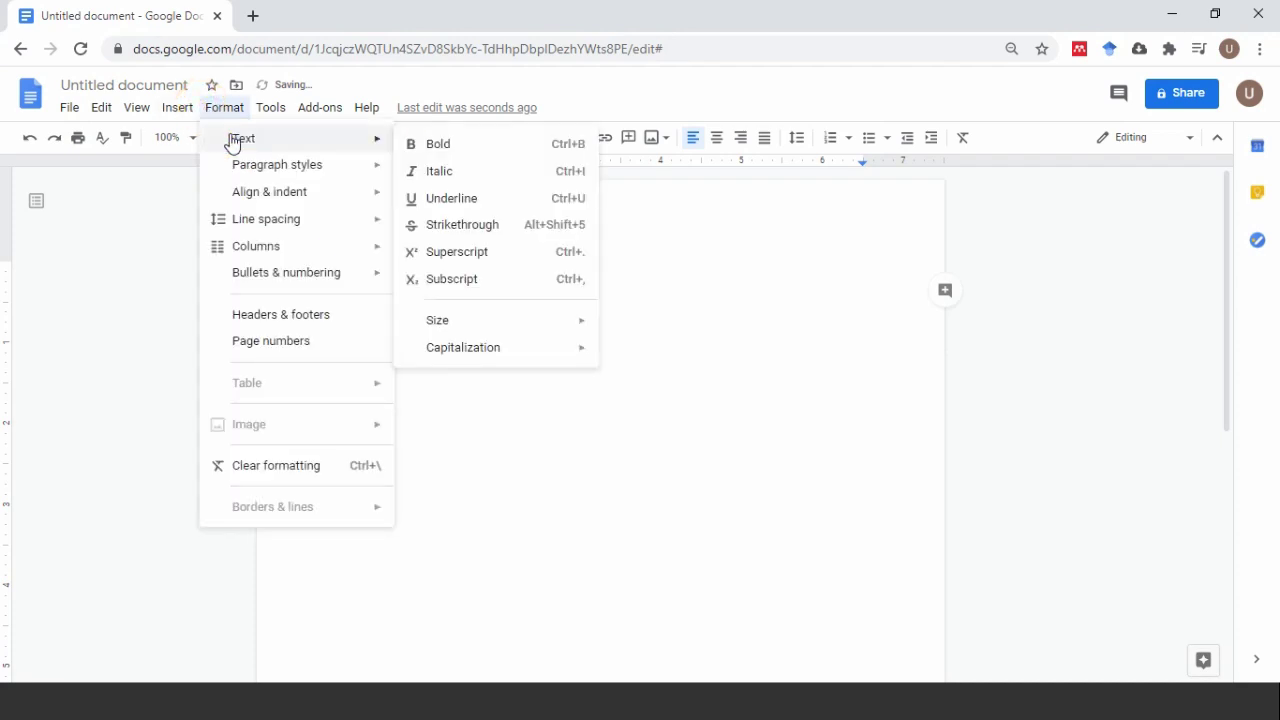
{"action": "mouse_move", "coordinate": [563, 347]}
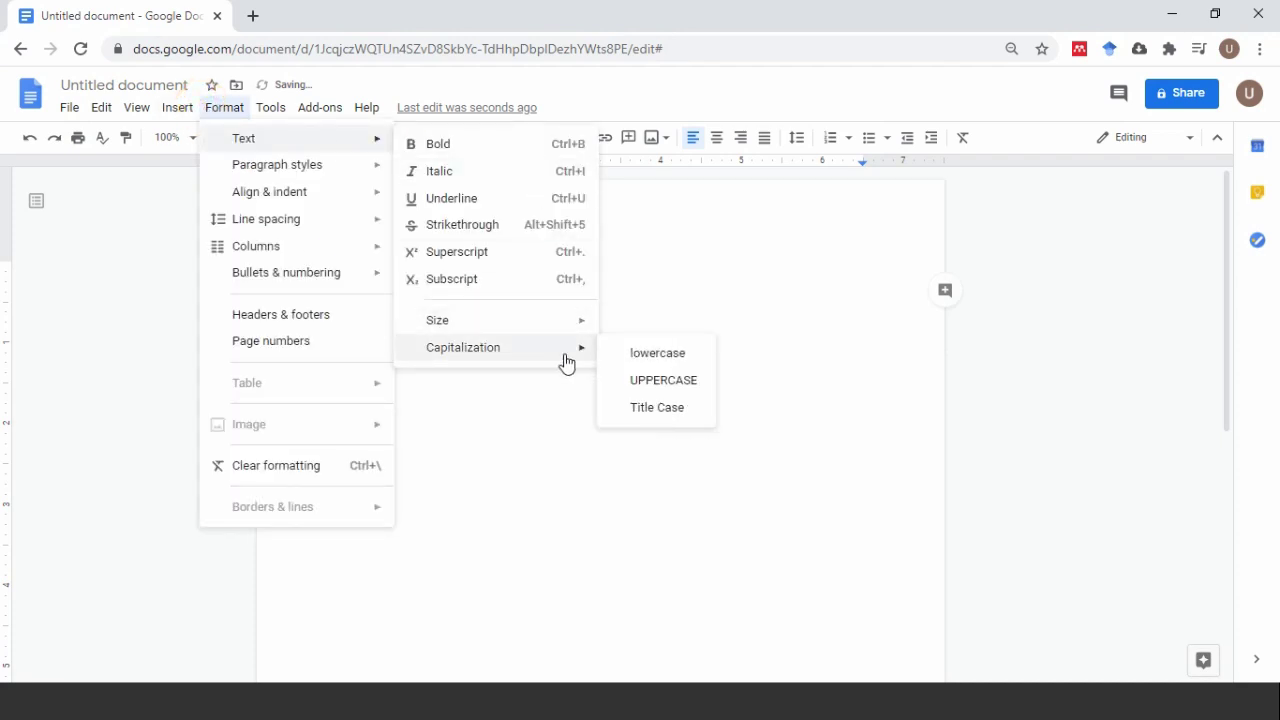
{"action": "left_click", "coordinate": [660, 381]}
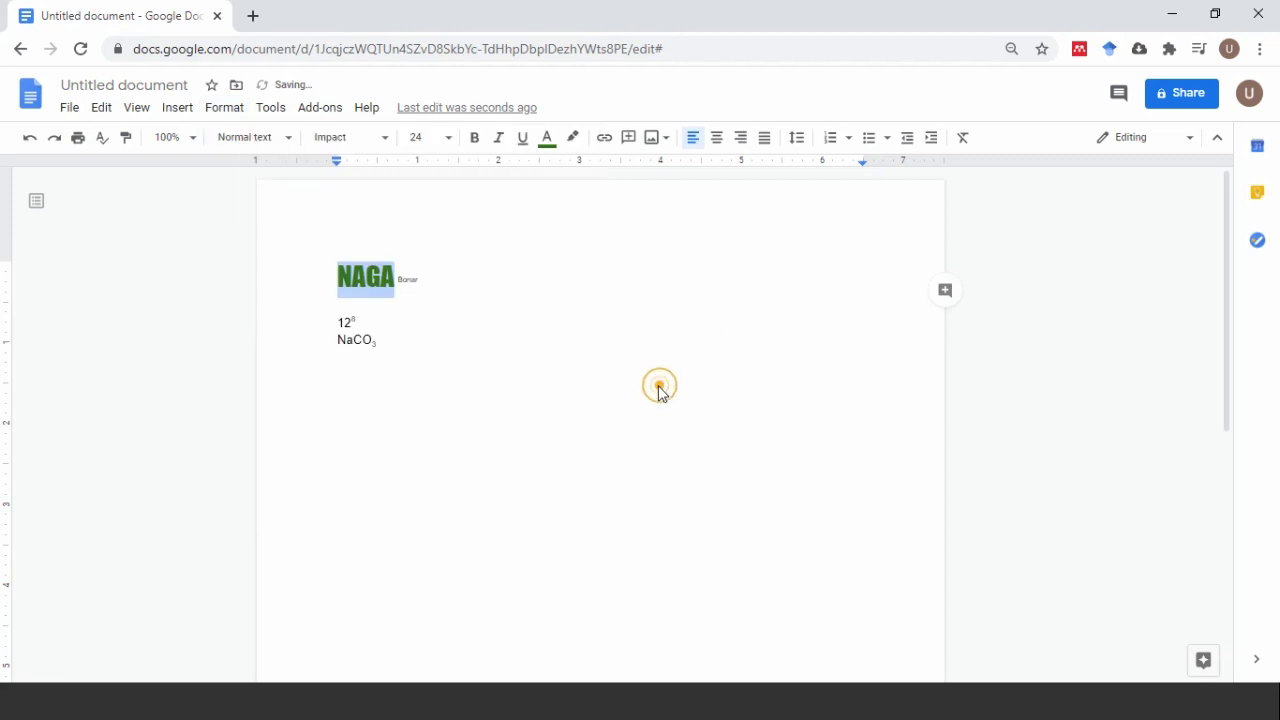
{"action": "left_click", "coordinate": [468, 303]}
{"action": "left_click", "coordinate": [218, 108]}
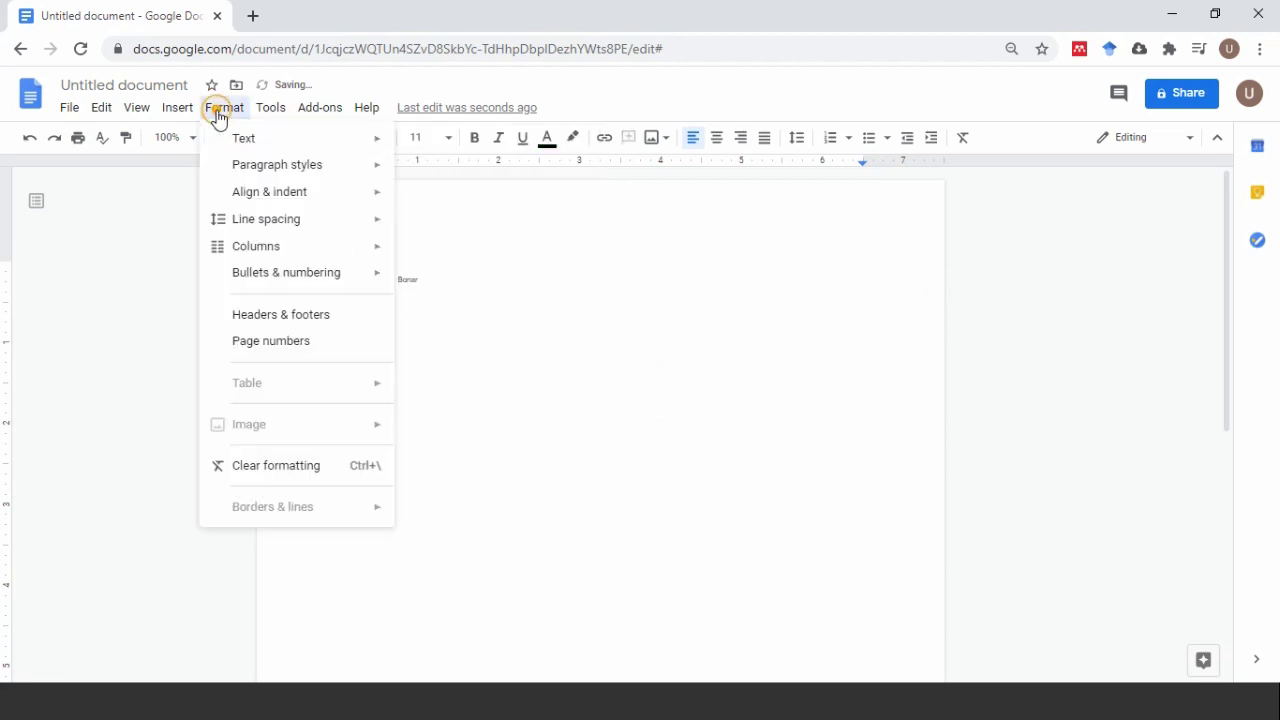
{"action": "left_click", "coordinate": [549, 266]}
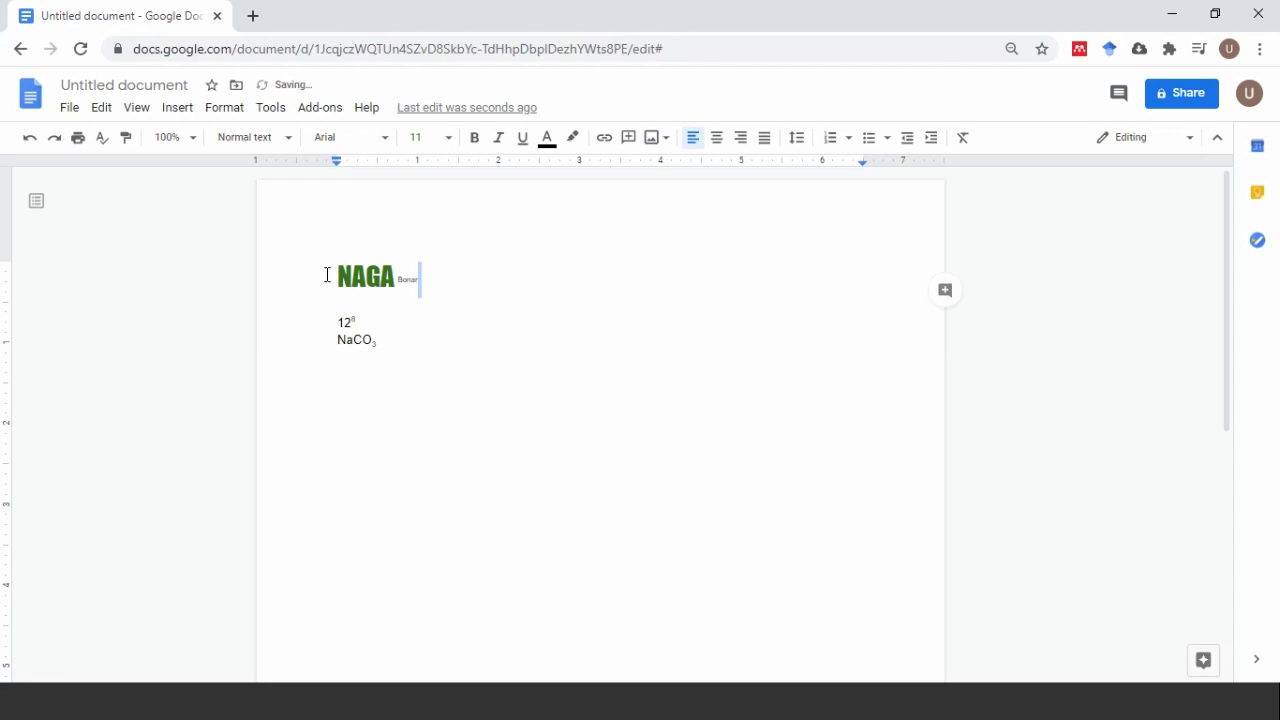
Make the whole line "NAGA Bonar" bold and set its font size to 14
{"action": "left_click_drag", "start_coordinate": [327, 274], "coordinate": [446, 277]}
{"action": "left_click", "coordinate": [477, 139]}
{"action": "left_click", "coordinate": [443, 137]}
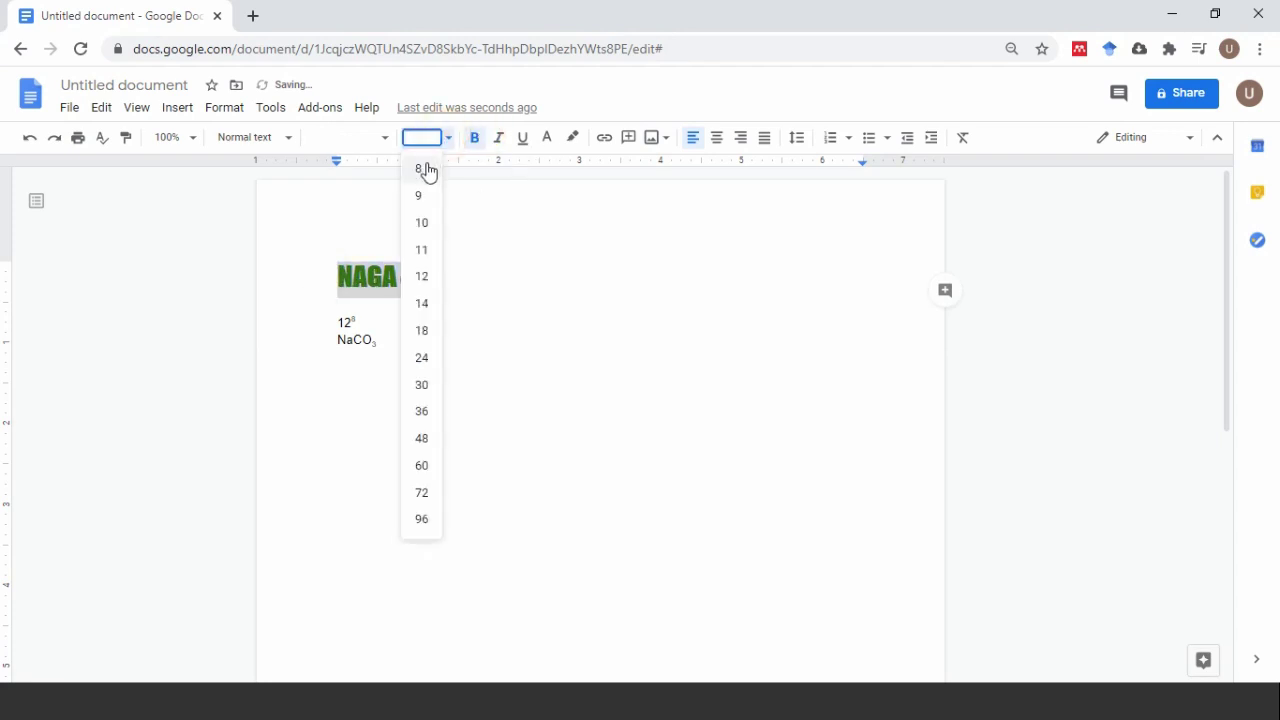
{"action": "left_click", "coordinate": [426, 224]}
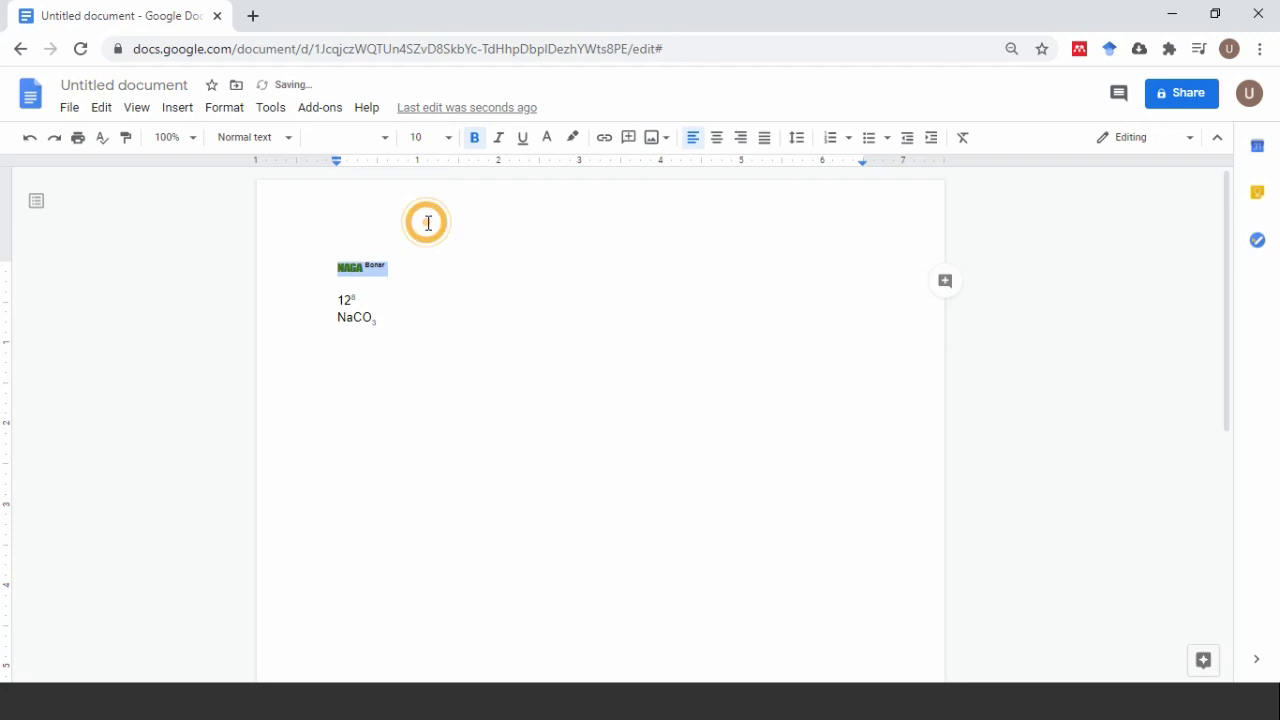
{"action": "left_click", "coordinate": [450, 139]}
{"action": "left_click", "coordinate": [428, 302]}
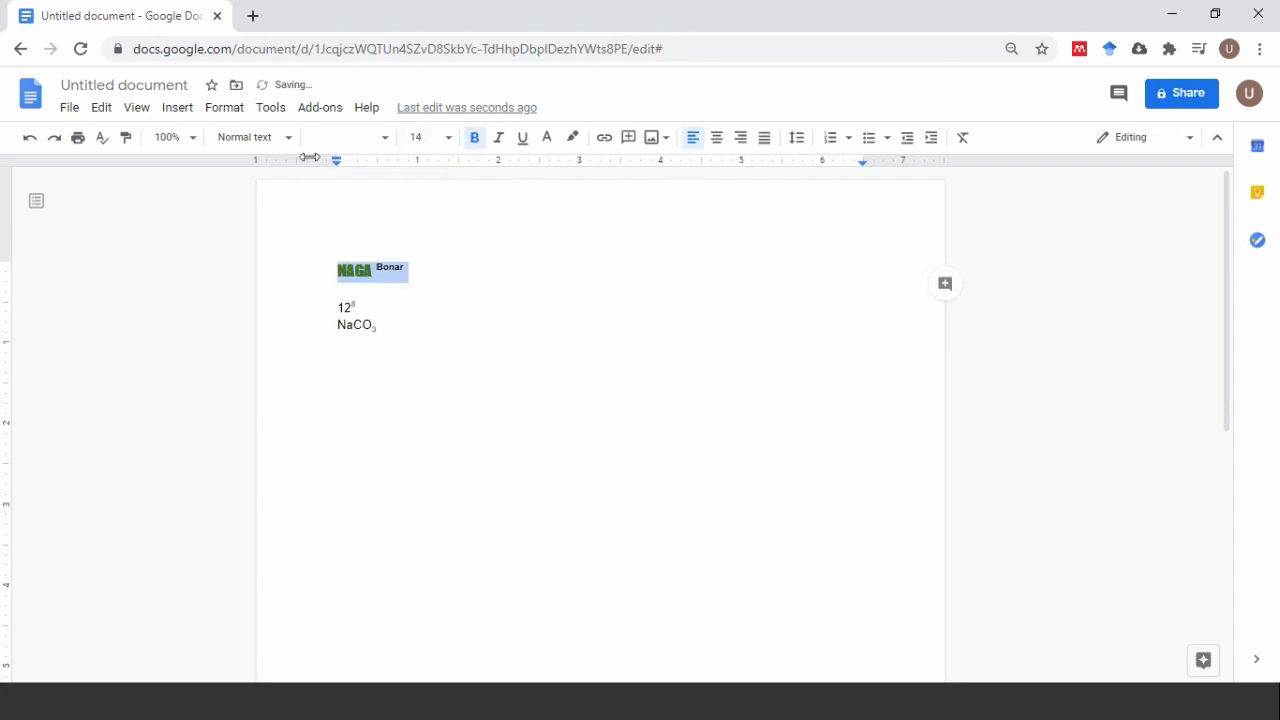
Apply superscript to the whole "NAGA Bonar" line and remove it again, leaving both words as regular text
{"action": "left_click", "coordinate": [220, 108]}
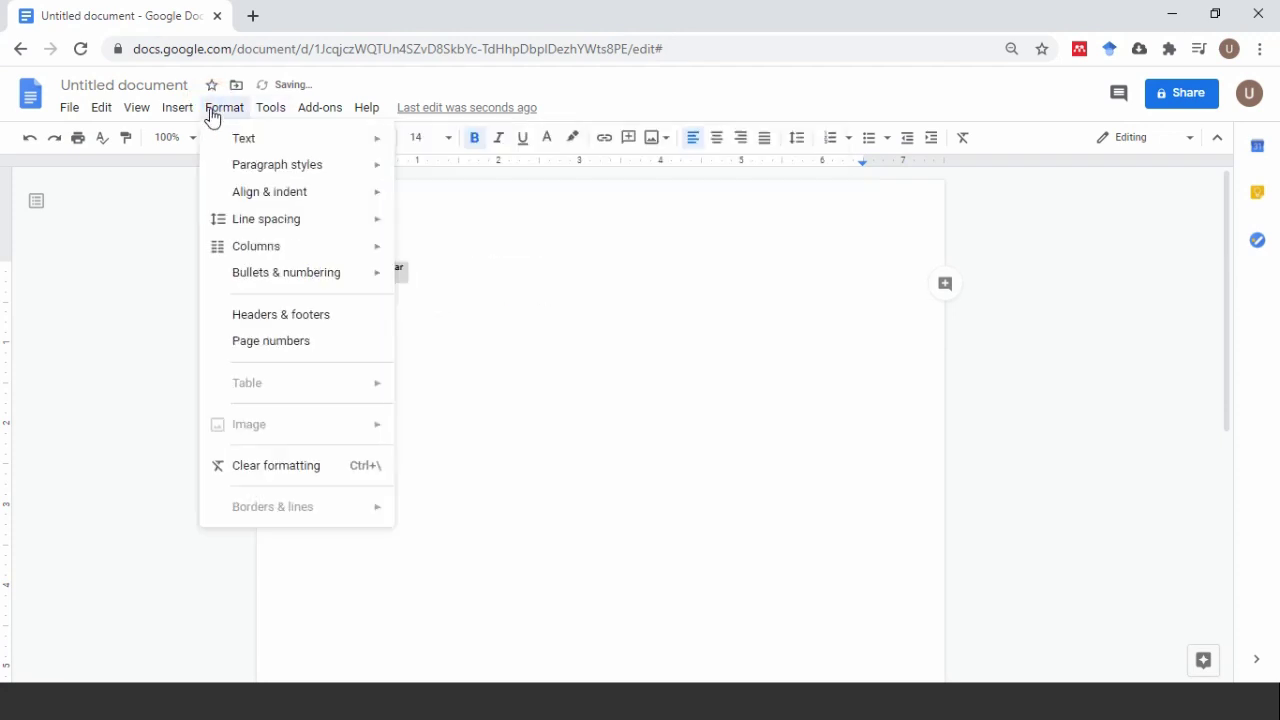
{"action": "mouse_move", "coordinate": [226, 140]}
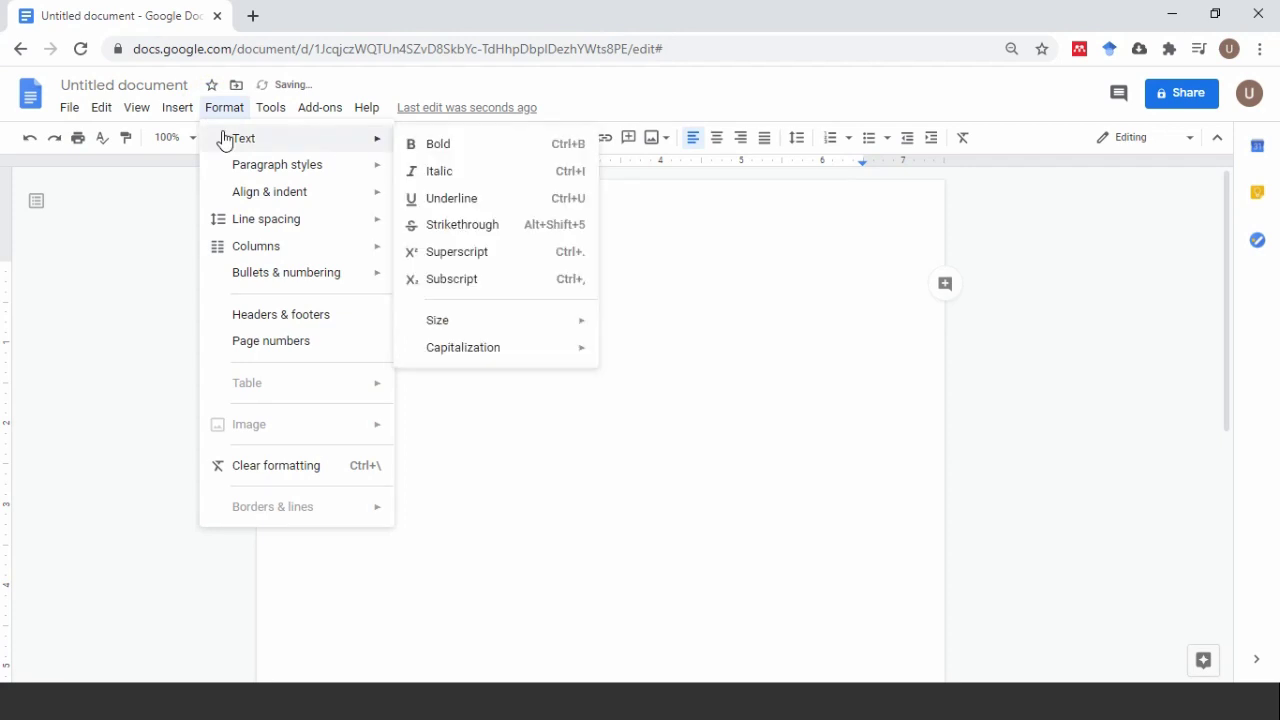
{"action": "left_click", "coordinate": [463, 252]}
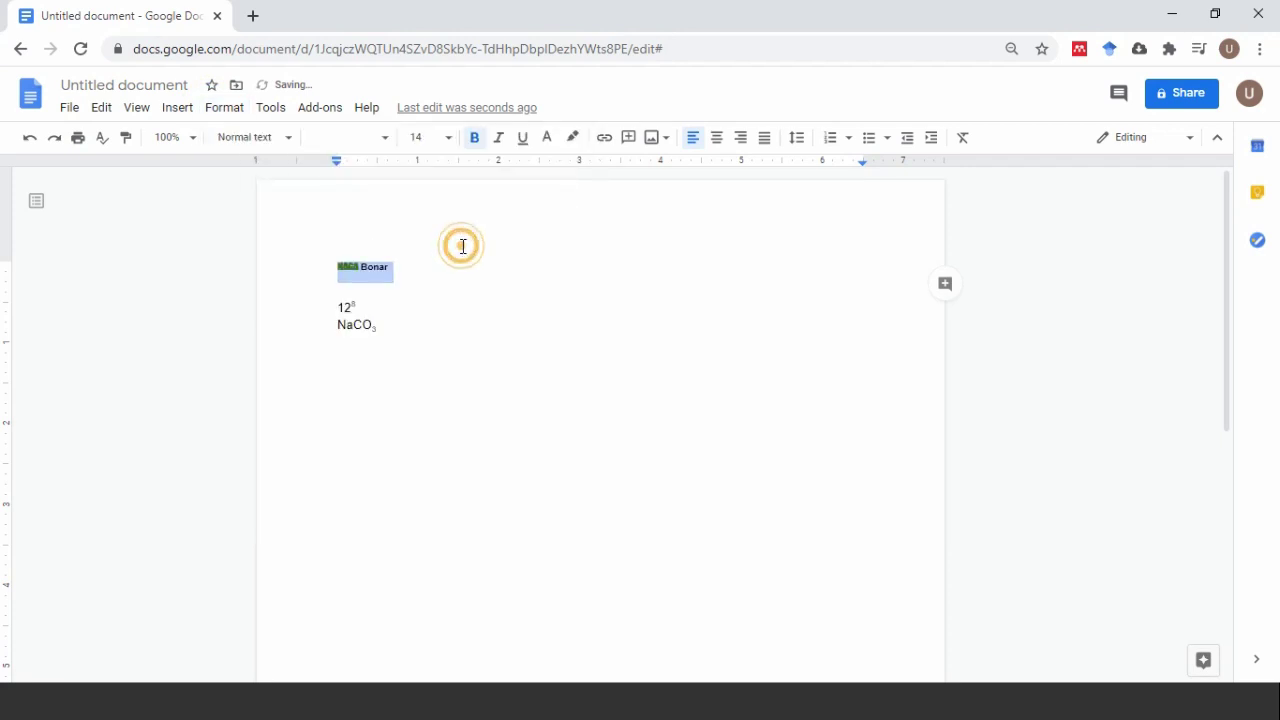
{"action": "left_click", "coordinate": [218, 110]}
{"action": "mouse_move", "coordinate": [234, 140]}
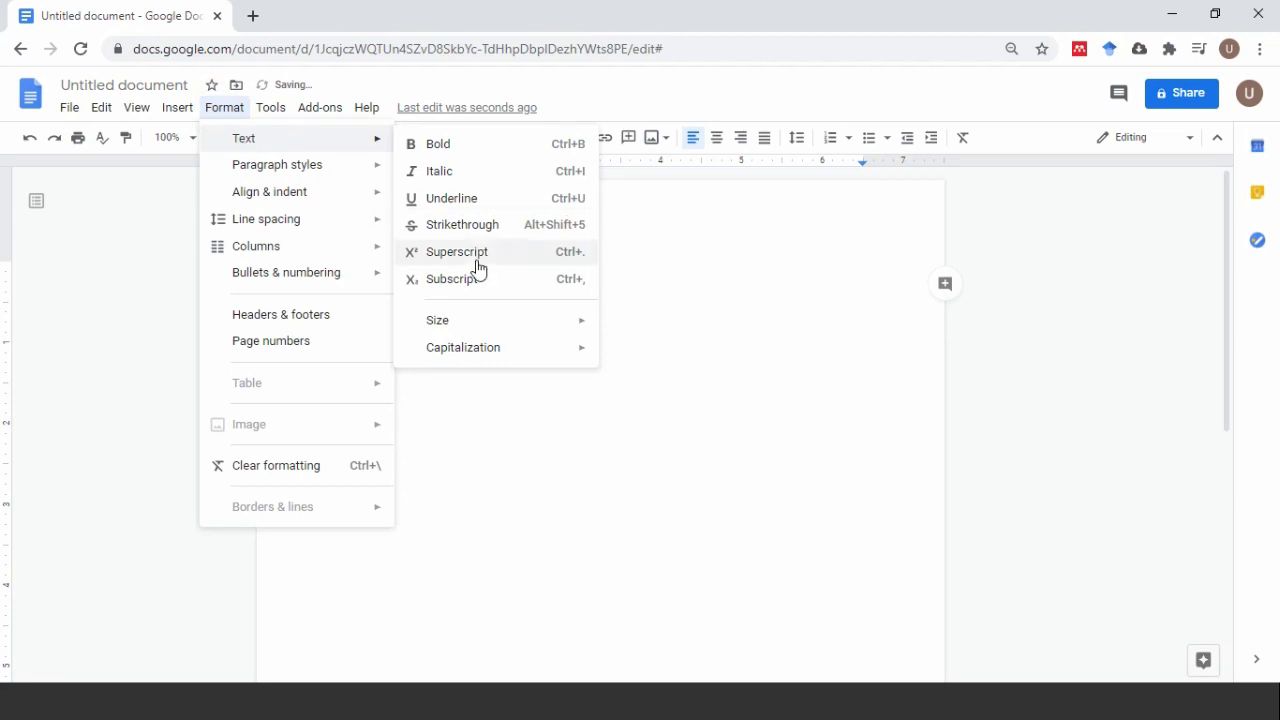
{"action": "left_click", "coordinate": [480, 253]}
{"action": "left_click", "coordinate": [466, 320]}
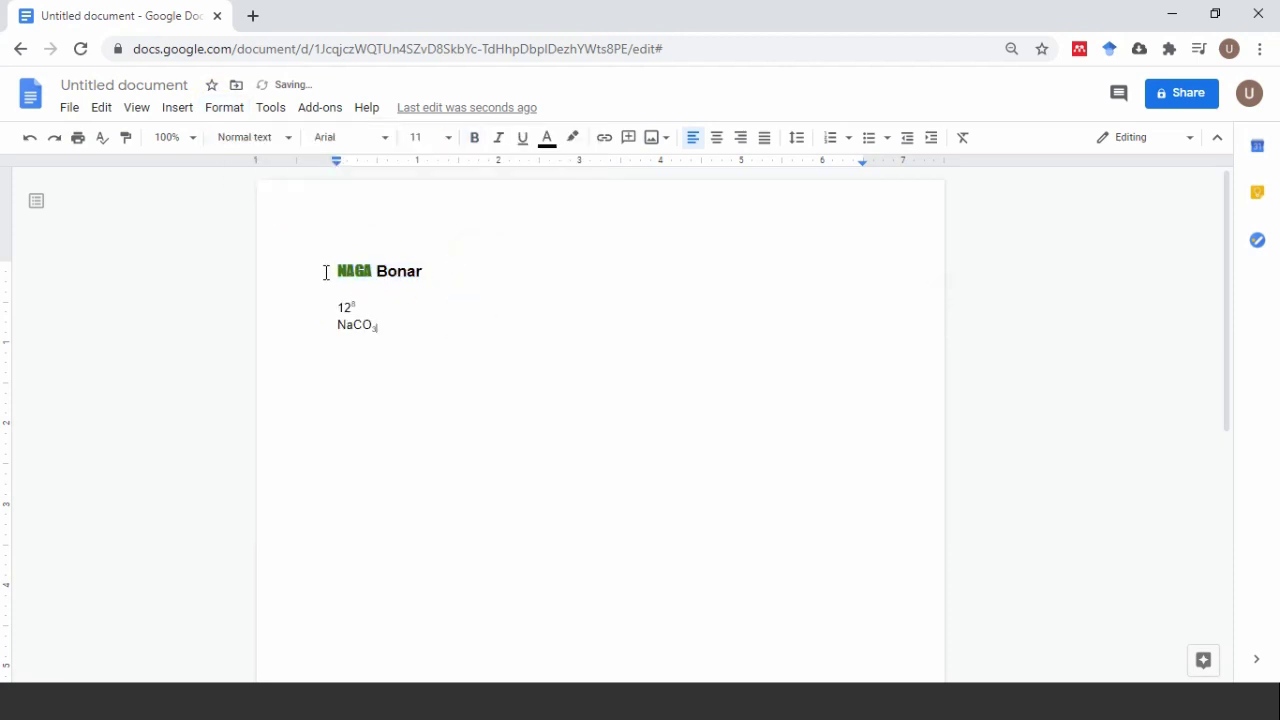
Change the capitalization of the line "NAGA Bonar" to Title Case
{"action": "left_click_drag", "start_coordinate": [327, 270], "coordinate": [449, 280]}
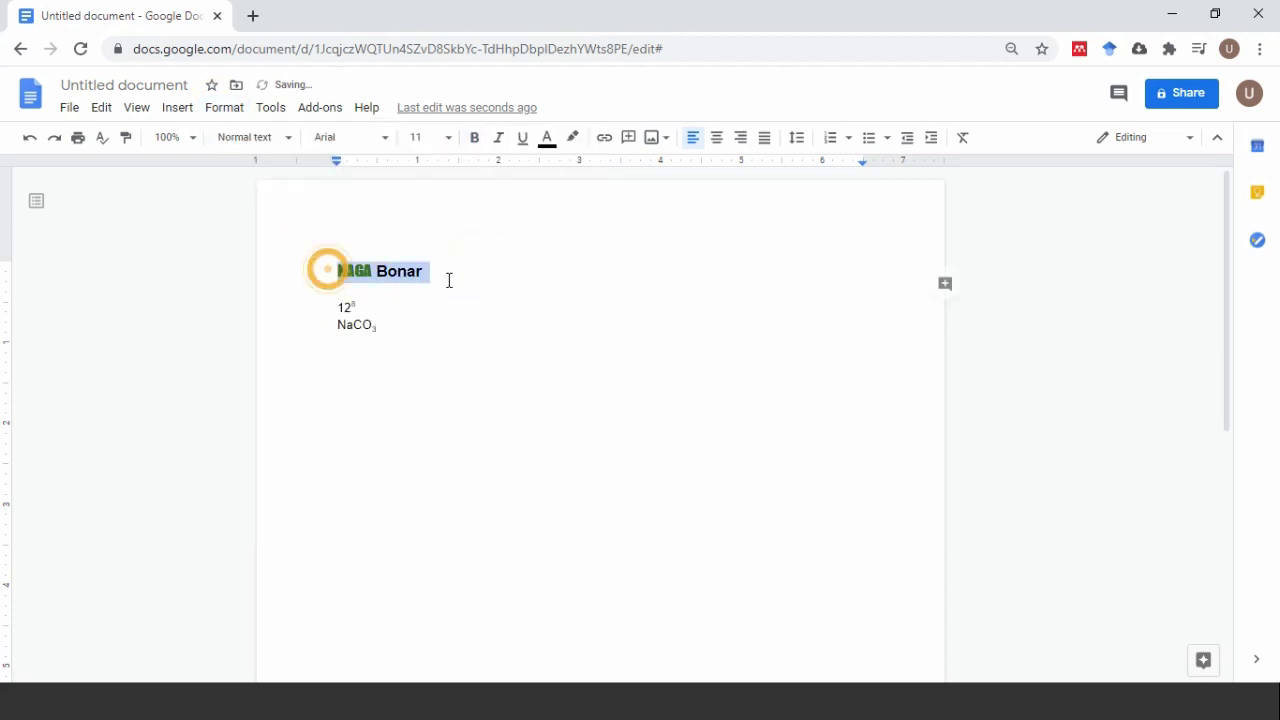
{"action": "left_click", "coordinate": [222, 112]}
{"action": "mouse_move", "coordinate": [240, 138]}
{"action": "mouse_move", "coordinate": [491, 350]}
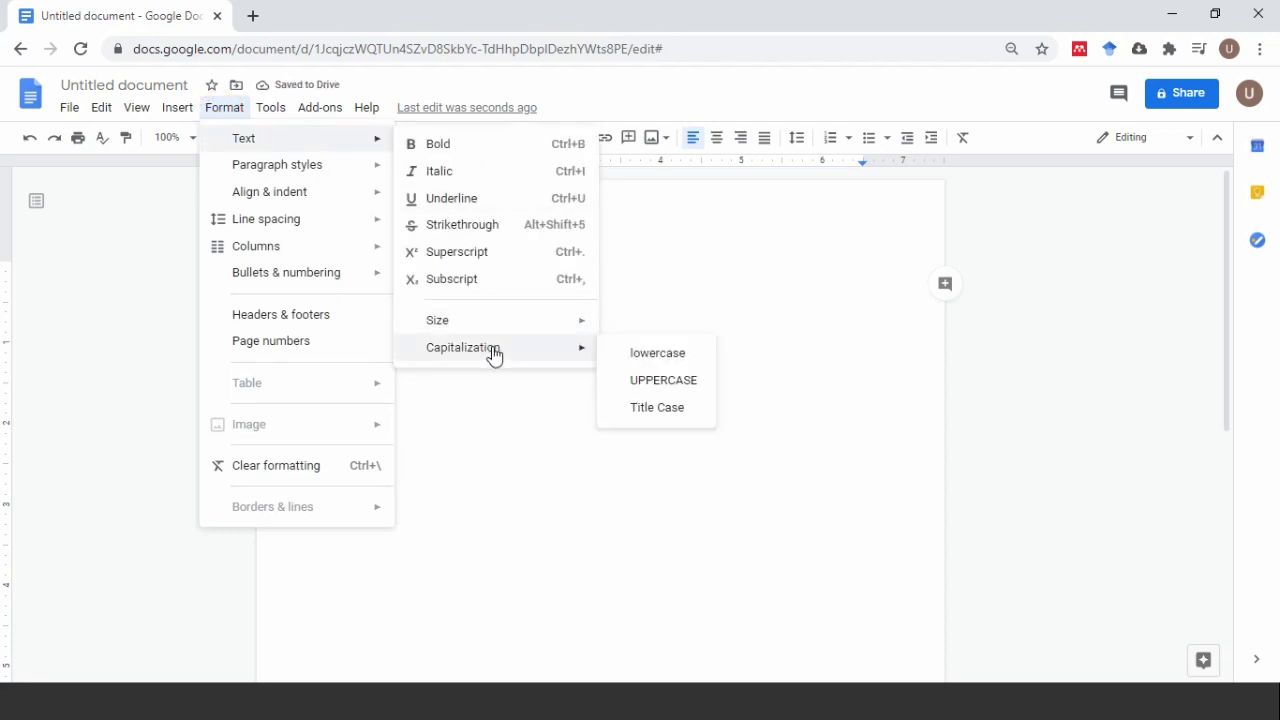
{"action": "left_click", "coordinate": [686, 410]}
{"action": "left_click", "coordinate": [478, 332]}
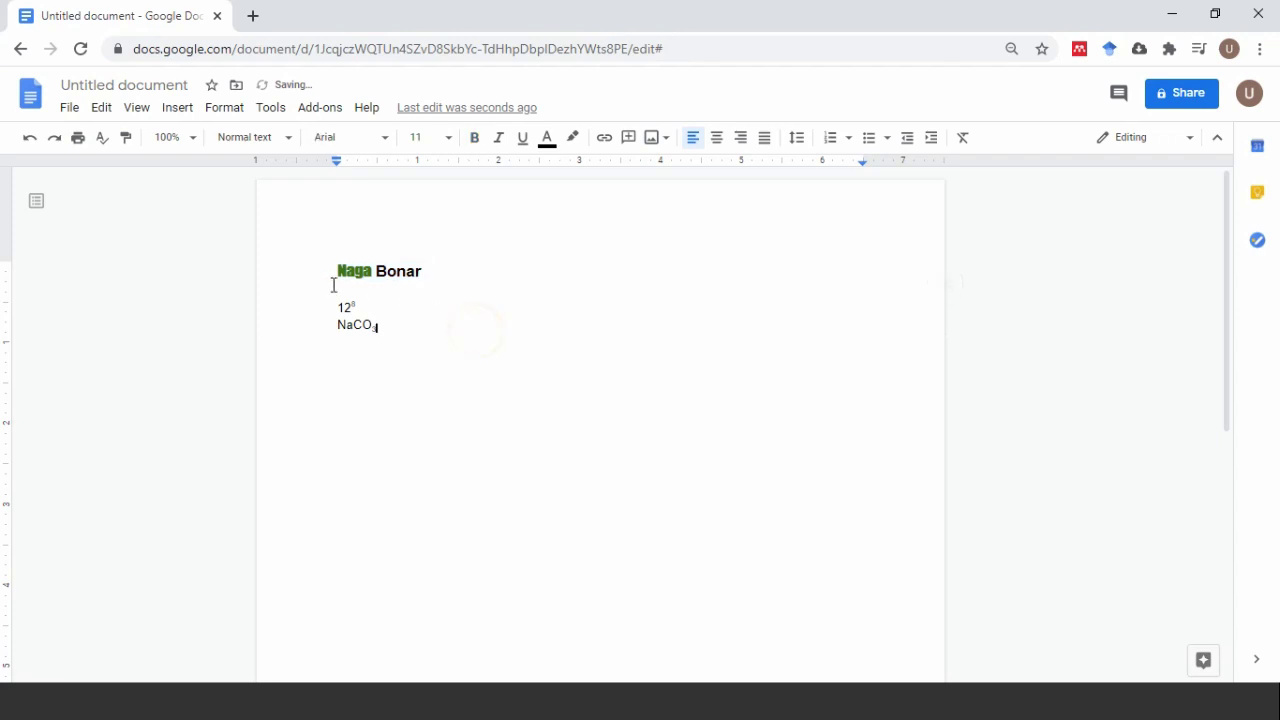
Set the font size of the whole "Naga Bonar" line to 30
{"action": "left_click_drag", "start_coordinate": [321, 271], "coordinate": [429, 279]}
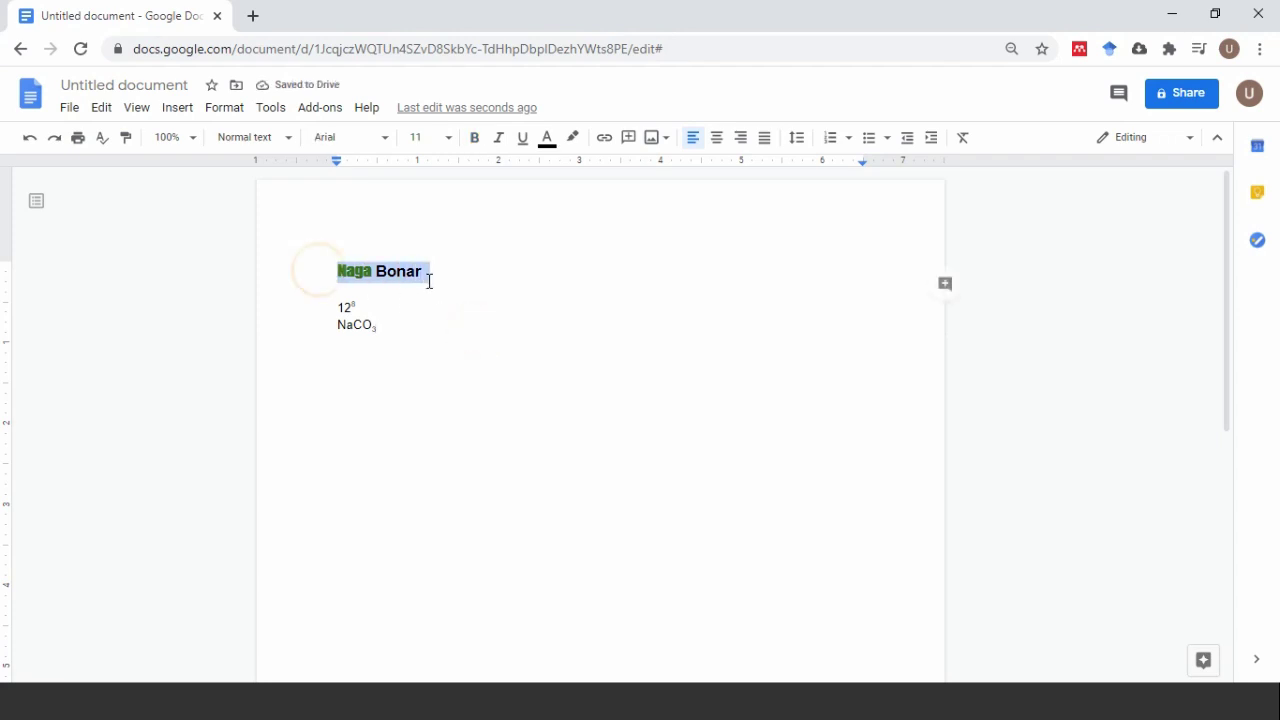
{"action": "left_click", "coordinate": [451, 139]}
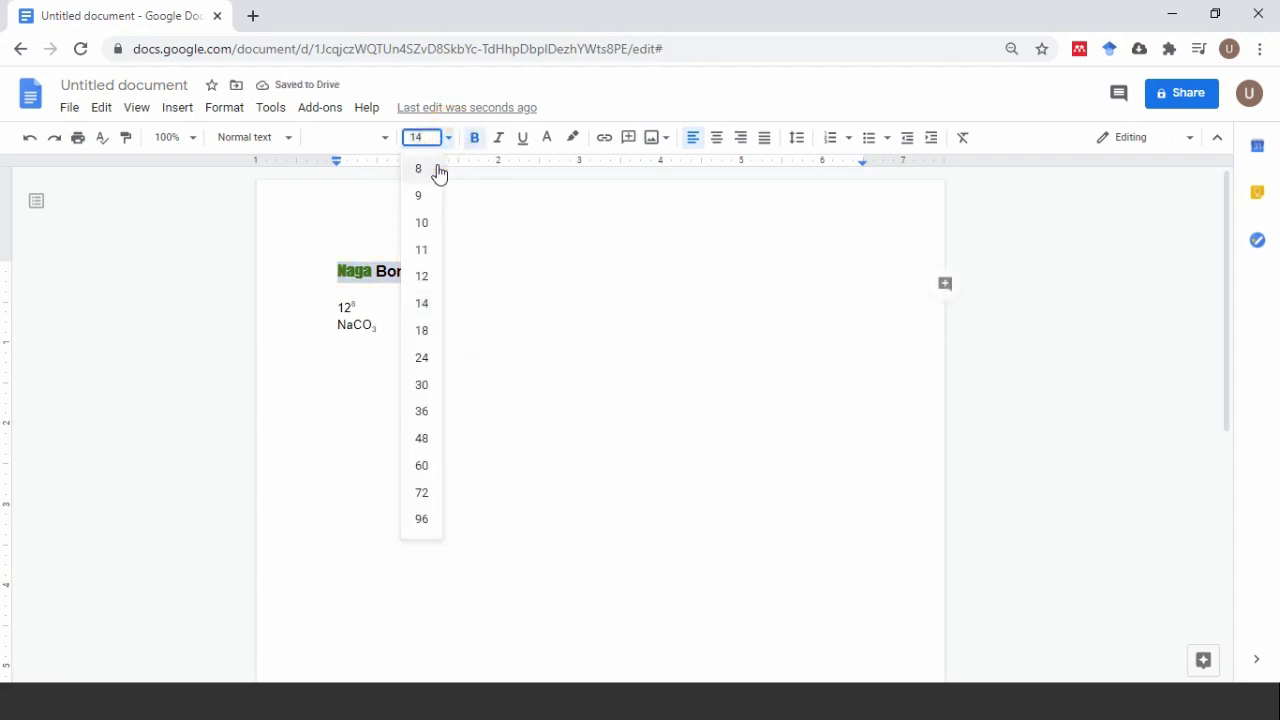
{"action": "left_click", "coordinate": [428, 395]}
Change the capitalization of the whole "Naga Bonar" line to lowercase
{"action": "left_click", "coordinate": [224, 113]}
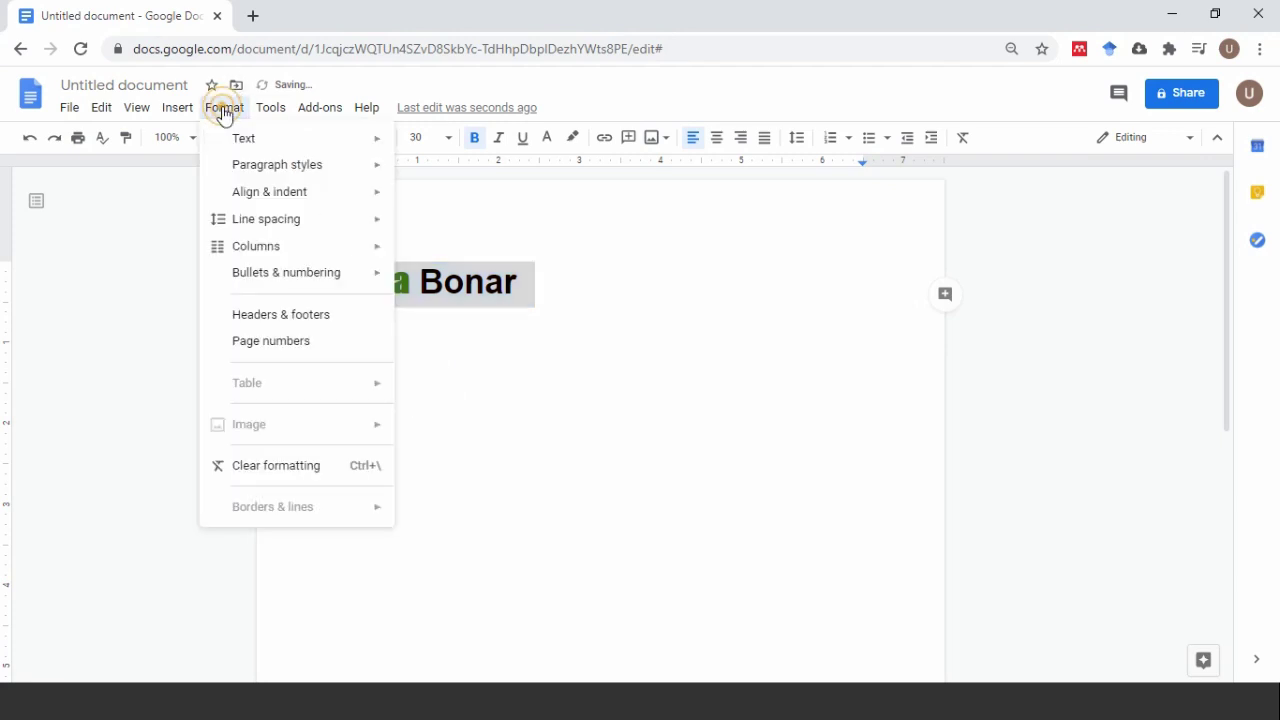
{"action": "mouse_move", "coordinate": [266, 143]}
{"action": "mouse_move", "coordinate": [509, 348]}
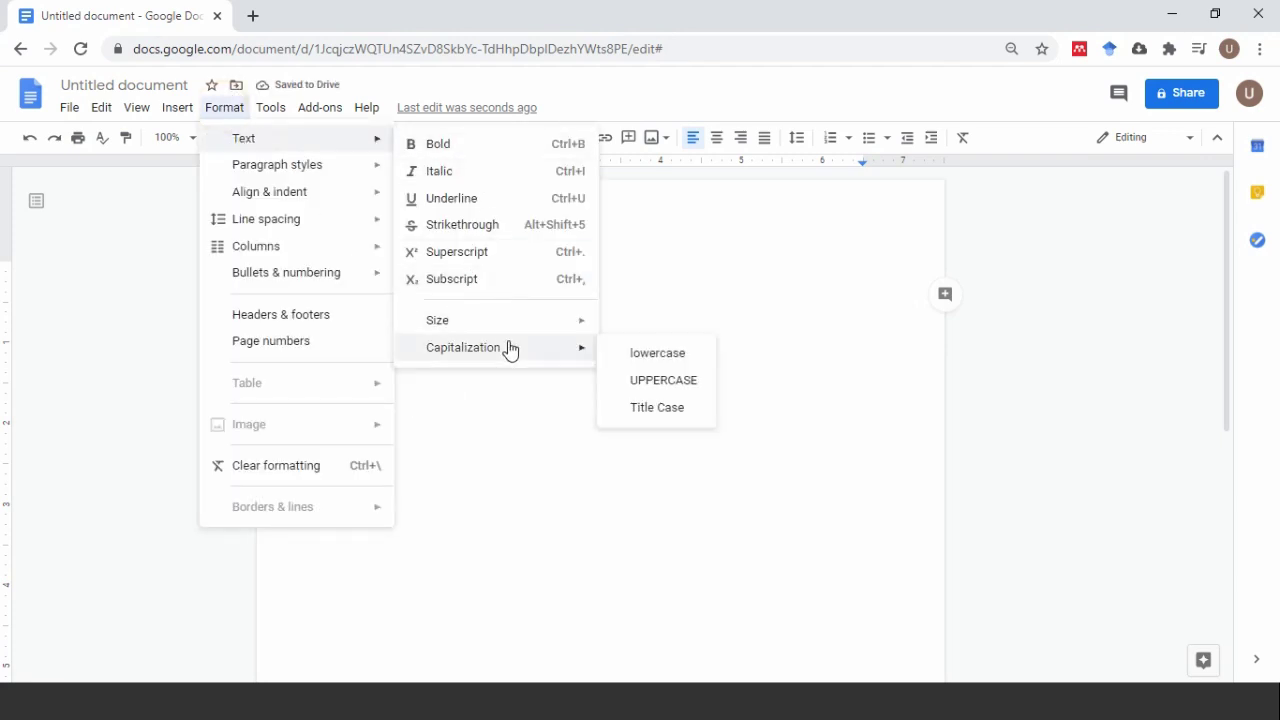
{"action": "left_click", "coordinate": [649, 353]}
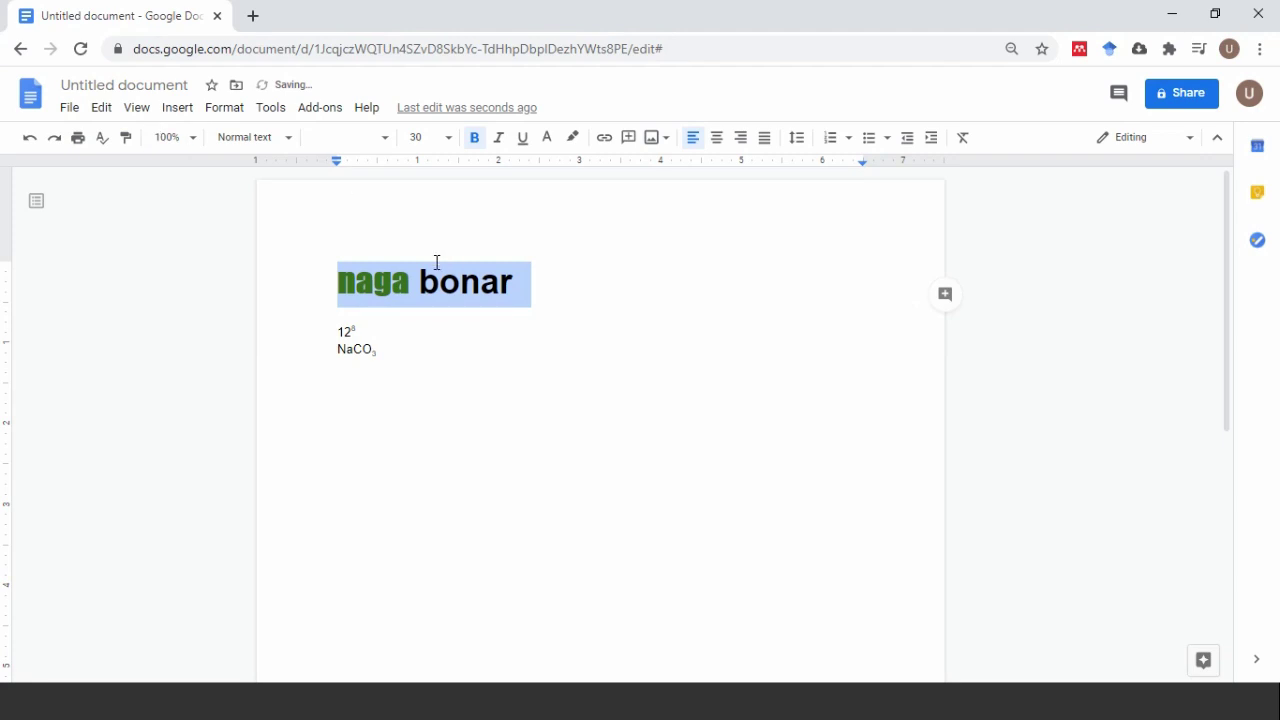
Change the capitalization of the whole "naga bonar" line to UPPERCASE
{"action": "left_click", "coordinate": [177, 108]}
{"action": "left_click", "coordinate": [209, 116]}
{"action": "left_click", "coordinate": [223, 110]}
{"action": "mouse_move", "coordinate": [244, 138]}
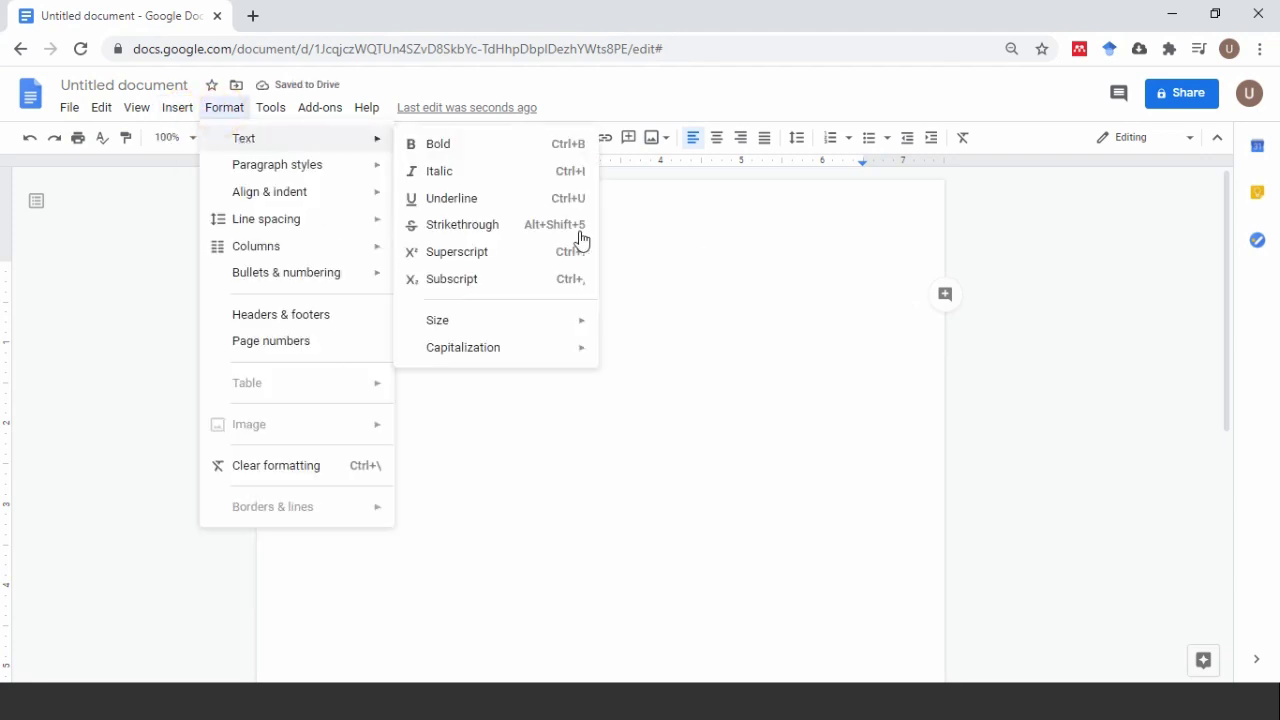
{"action": "mouse_move", "coordinate": [577, 346]}
{"action": "left_click", "coordinate": [647, 389]}
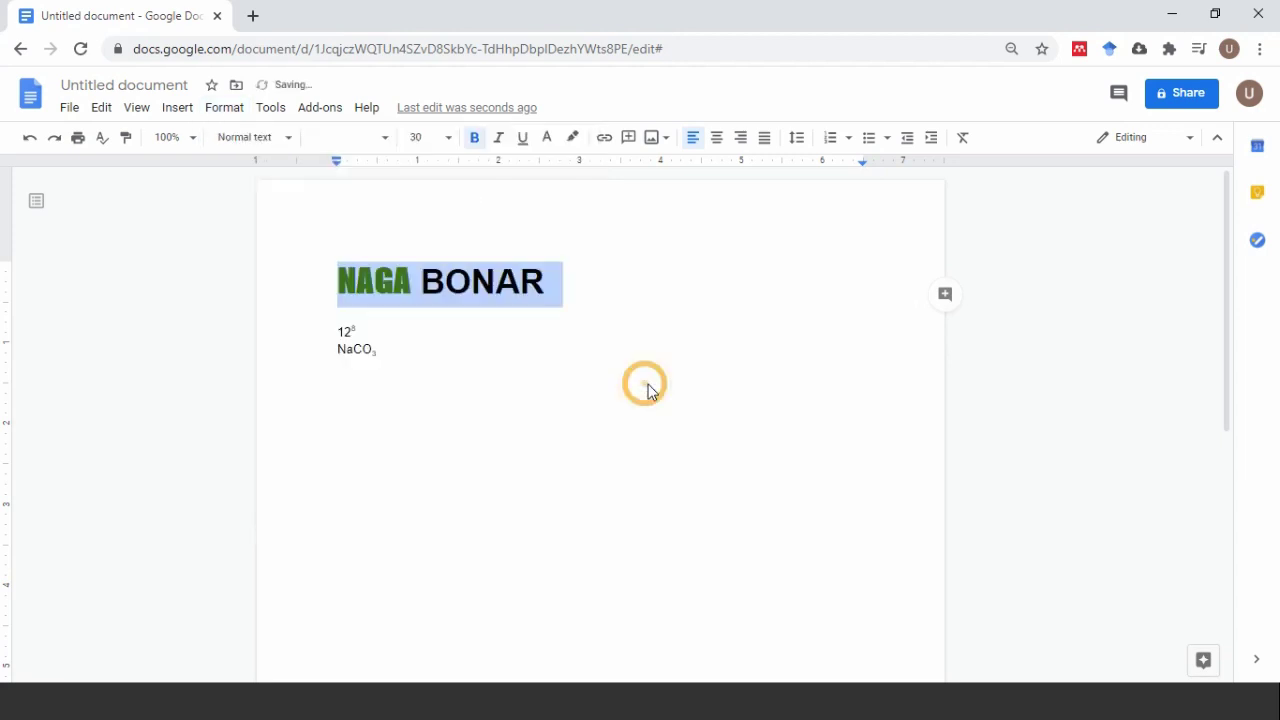
Change the capitalization of the whole "NAGA BONAR" line to Title Case
{"action": "left_click", "coordinate": [224, 107]}
{"action": "mouse_move", "coordinate": [274, 140]}
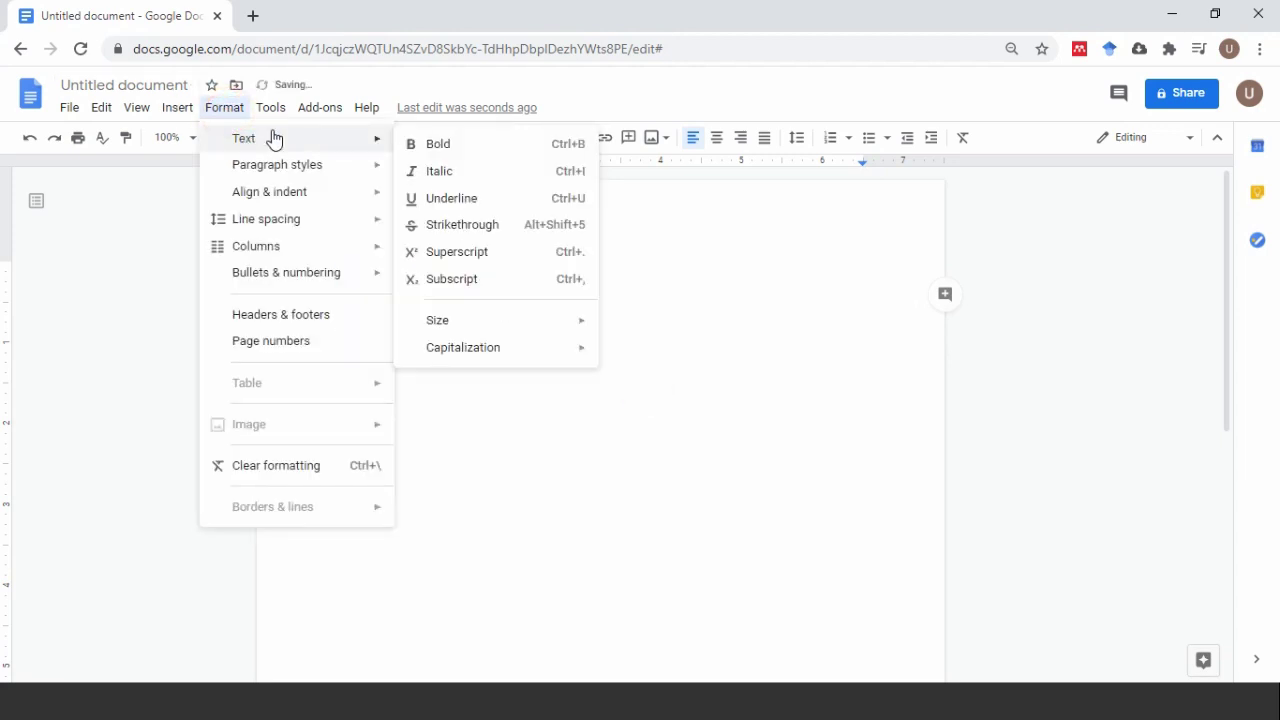
{"action": "mouse_move", "coordinate": [572, 348]}
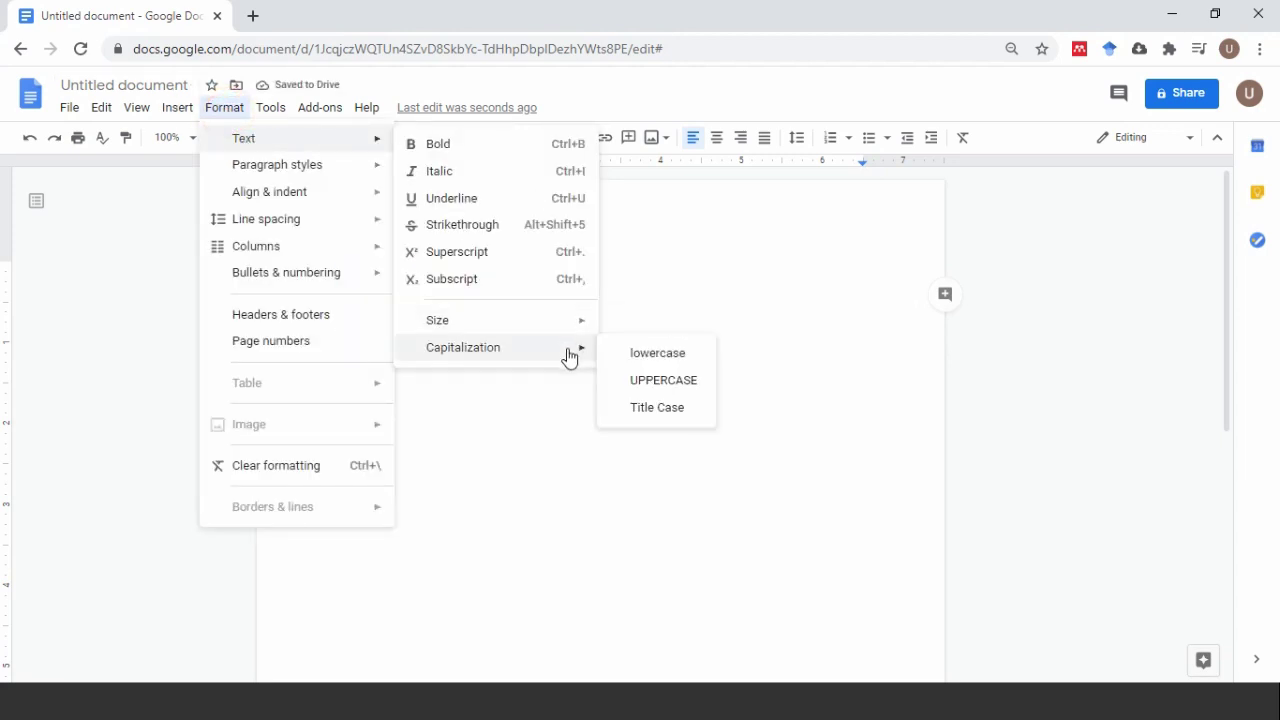
{"action": "left_click", "coordinate": [659, 410]}
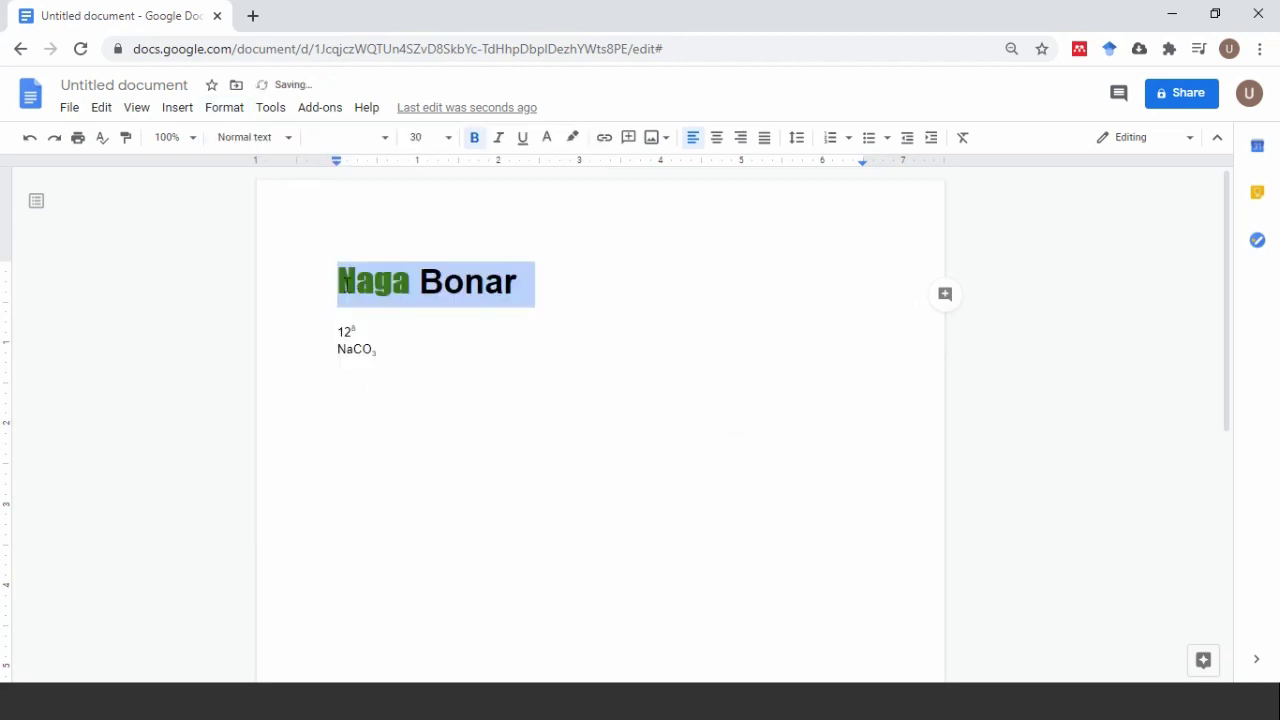
{"action": "left_click", "coordinate": [340, 282]}
{"action": "left_click_drag", "start_coordinate": [340, 282], "coordinate": [514, 282]}
{"action": "left_click", "coordinate": [534, 297]}
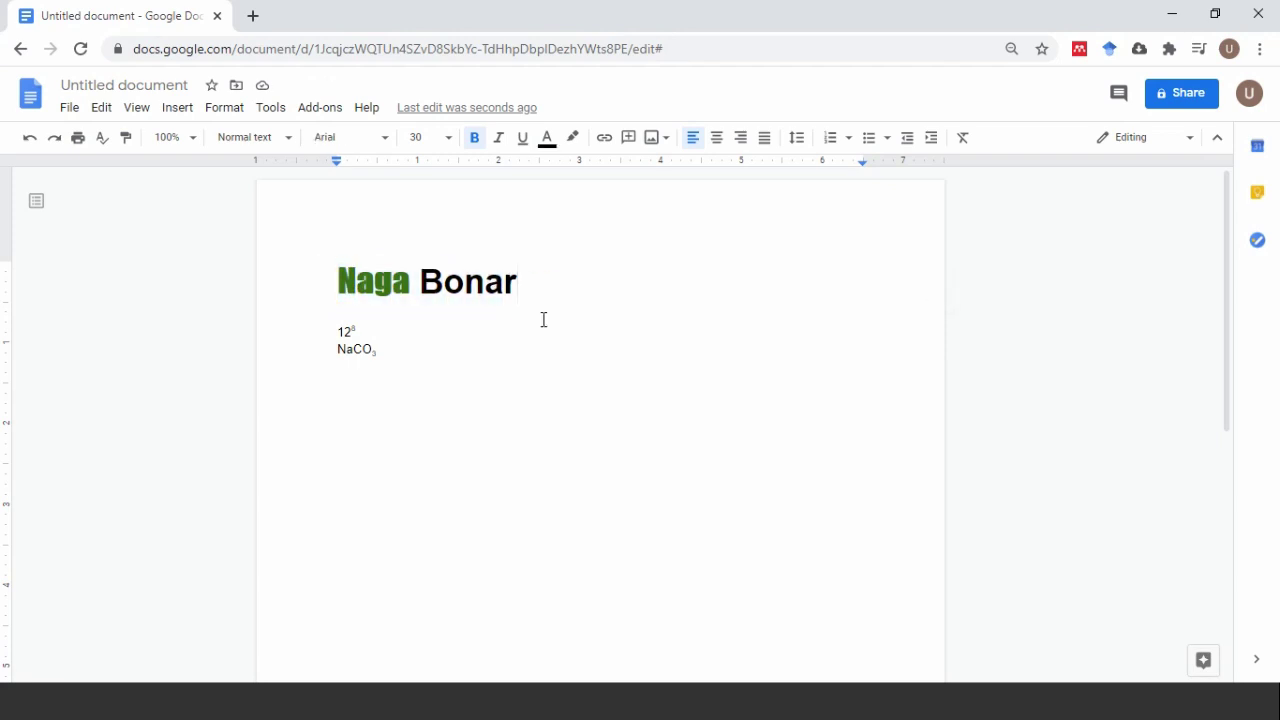
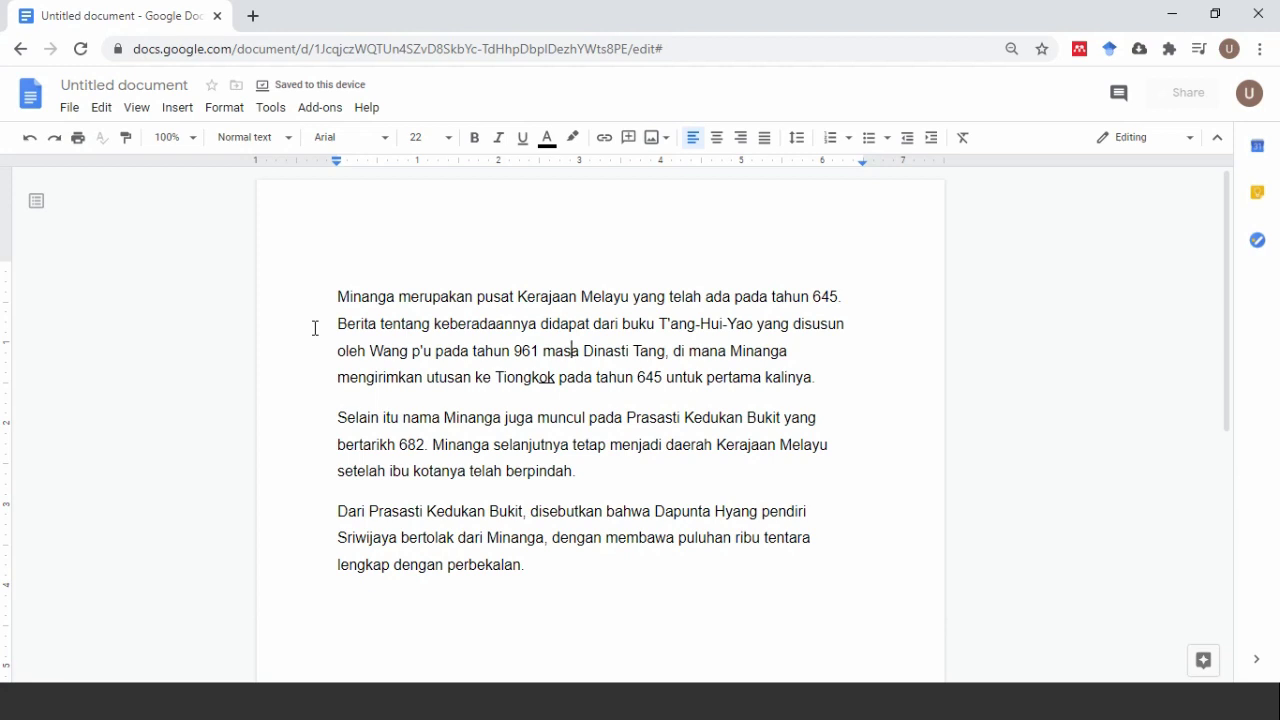
Examine the alignment and indent options available for the first paragraph
{"action": "left_click_drag", "start_coordinate": [334, 291], "coordinate": [824, 371]}
{"action": "left_click", "coordinate": [693, 351]}
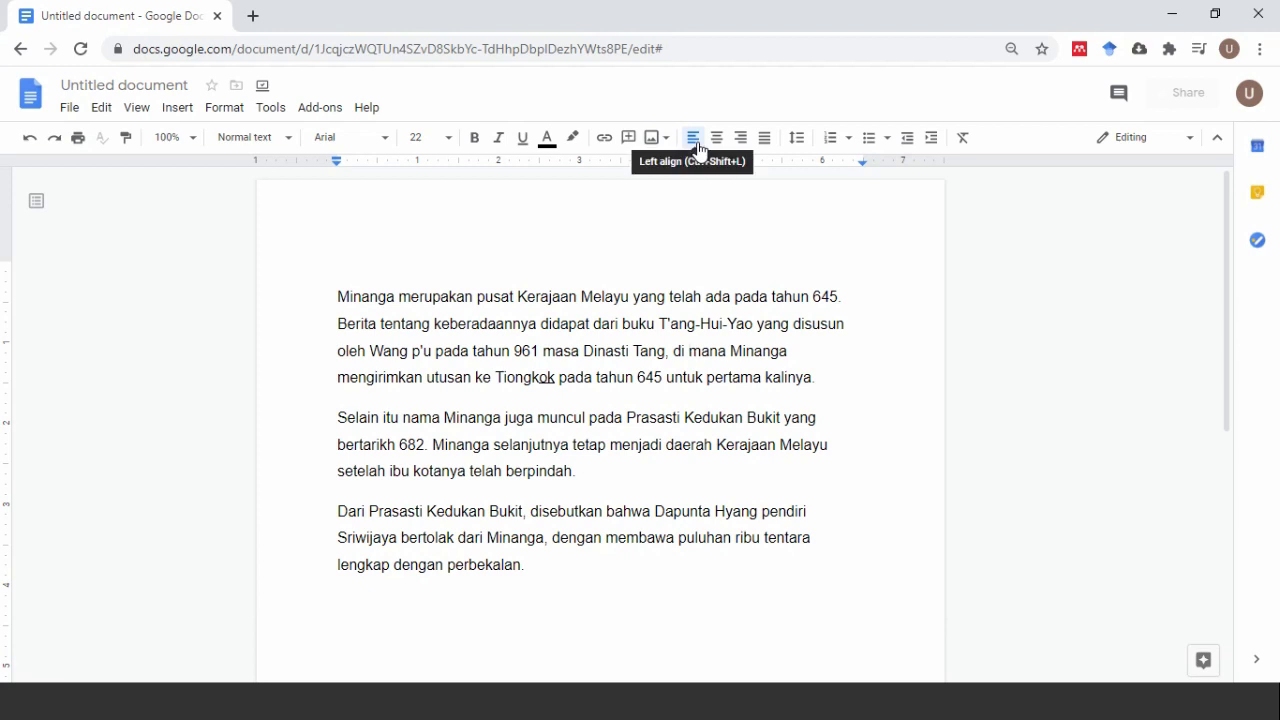
{"action": "left_click", "coordinate": [225, 112]}
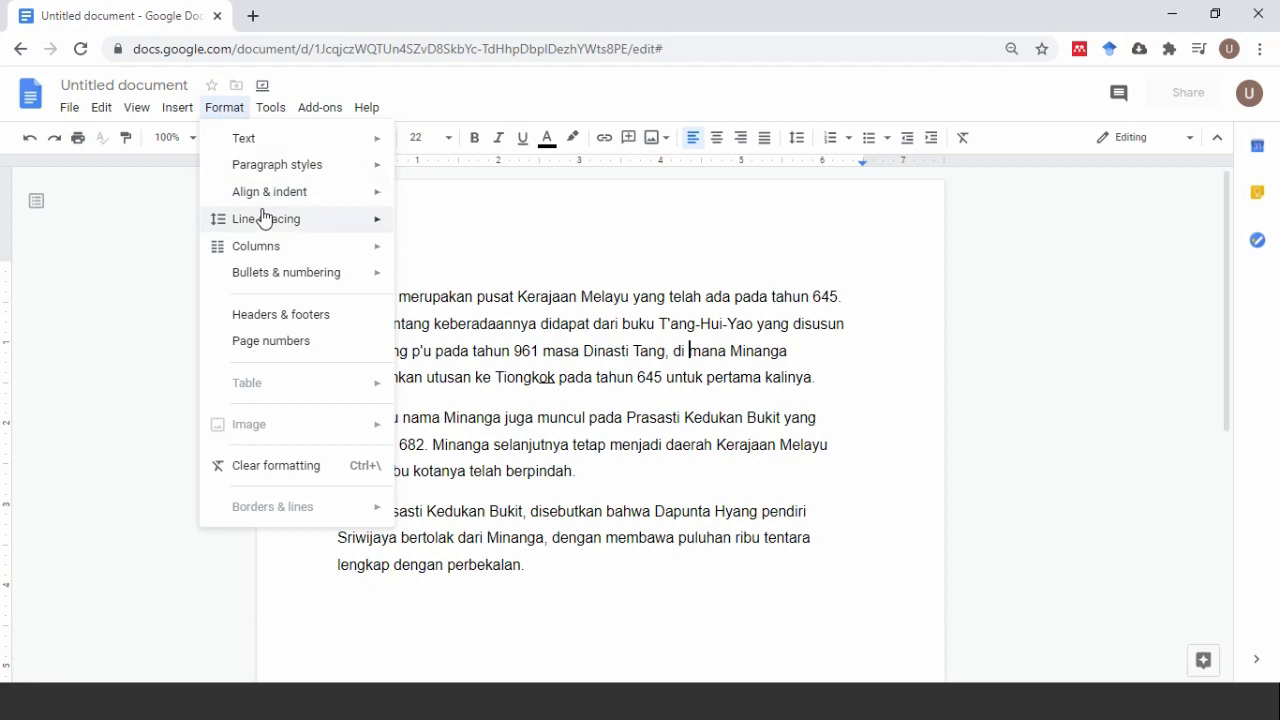
{"action": "mouse_move", "coordinate": [272, 204]}
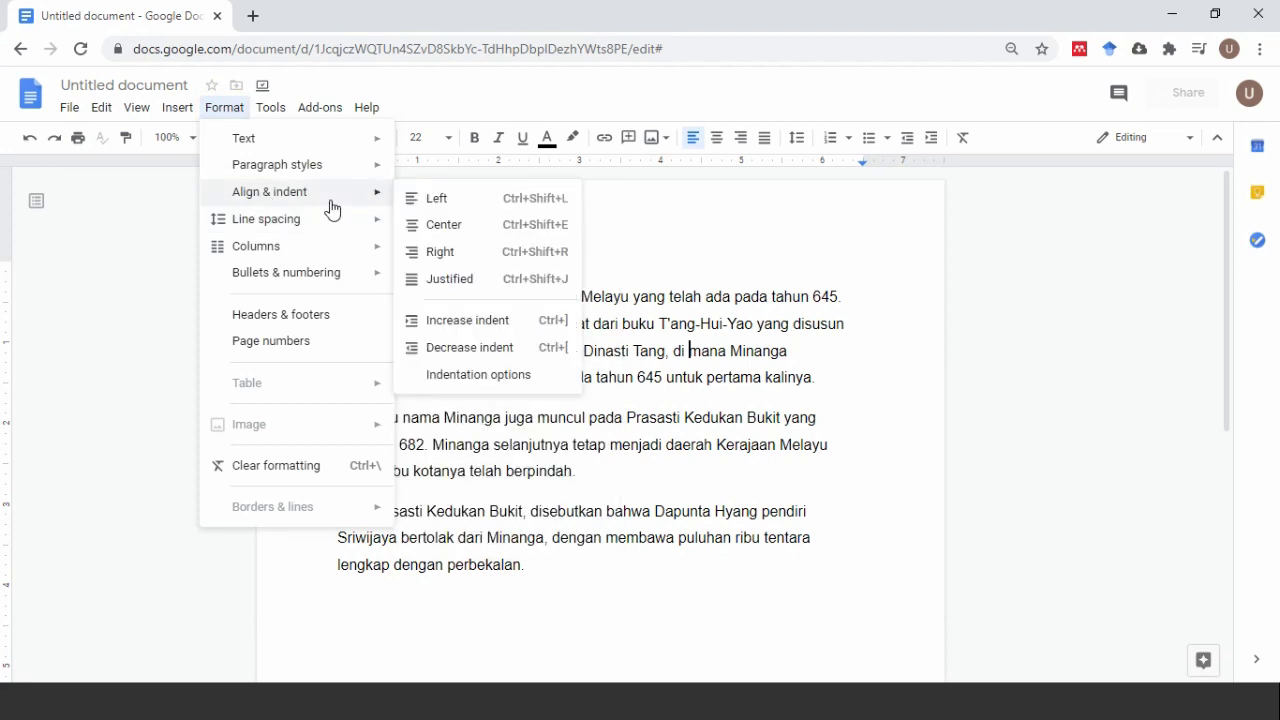
{"action": "left_click", "coordinate": [785, 410]}
Try center, right and left alignment on the first paragraph, starting with "Minanga merupakan pusat"
{"action": "left_click_drag", "start_coordinate": [328, 293], "coordinate": [824, 356]}
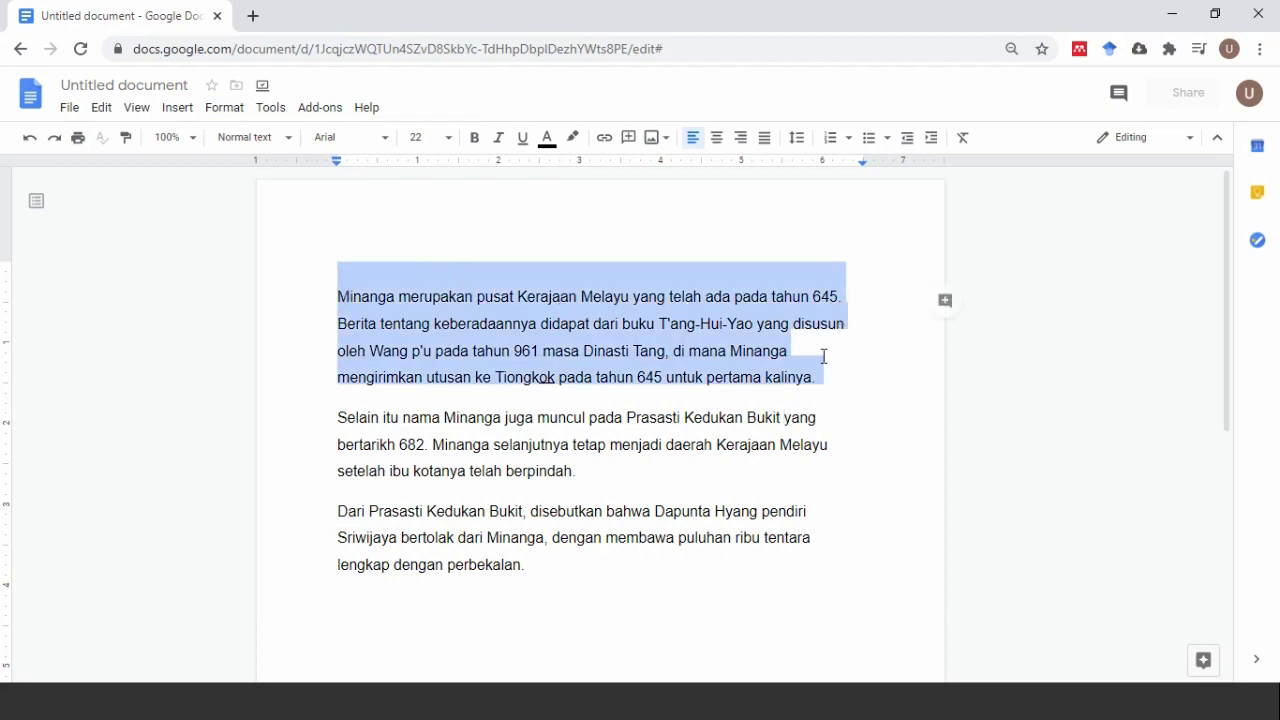
{"action": "left_click", "coordinate": [657, 340]}
{"action": "left_click_drag", "start_coordinate": [333, 292], "coordinate": [819, 388]}
{"action": "left_click", "coordinate": [617, 343]}
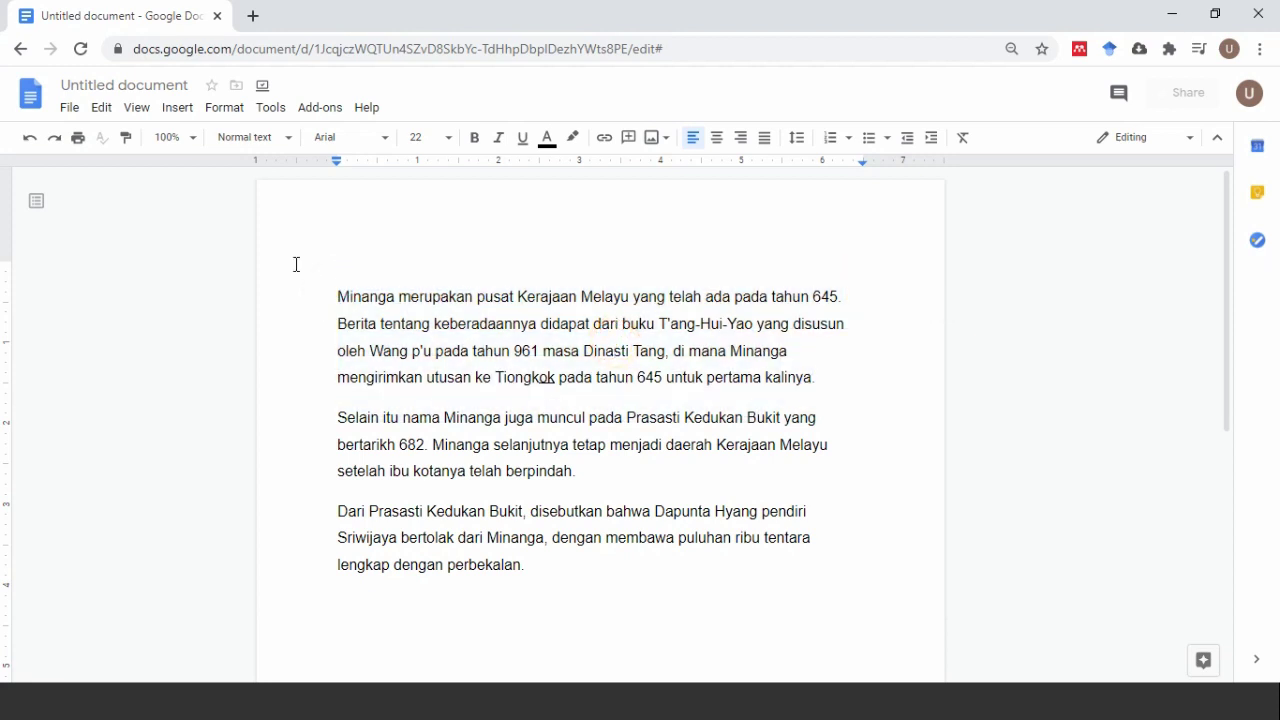
{"action": "left_click_drag", "start_coordinate": [337, 294], "coordinate": [849, 369]}
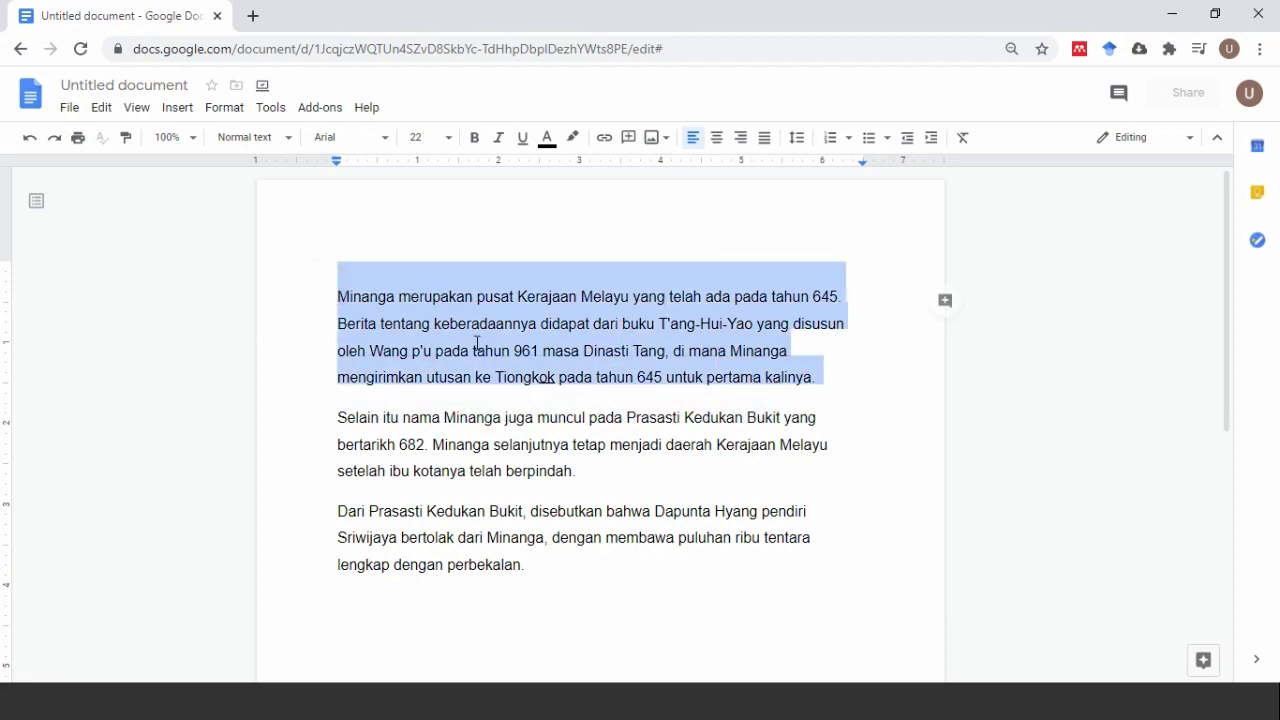
{"action": "left_click", "coordinate": [719, 148]}
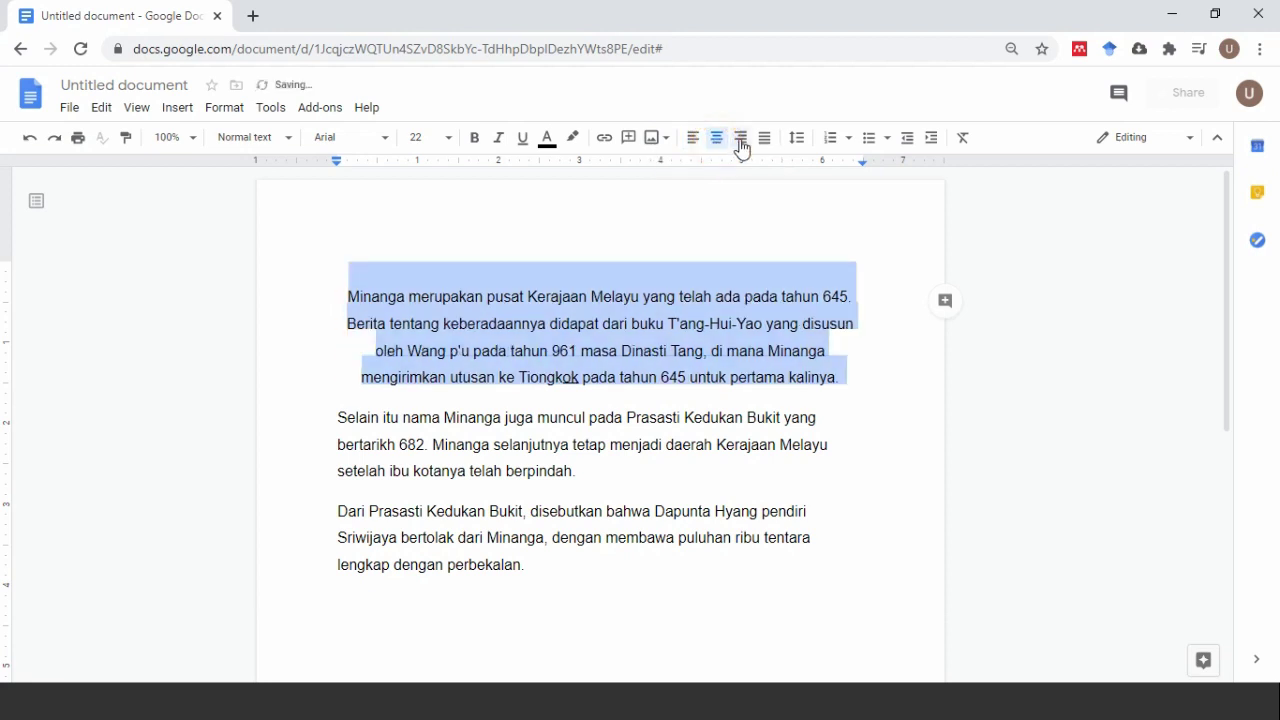
{"action": "left_click", "coordinate": [742, 146]}
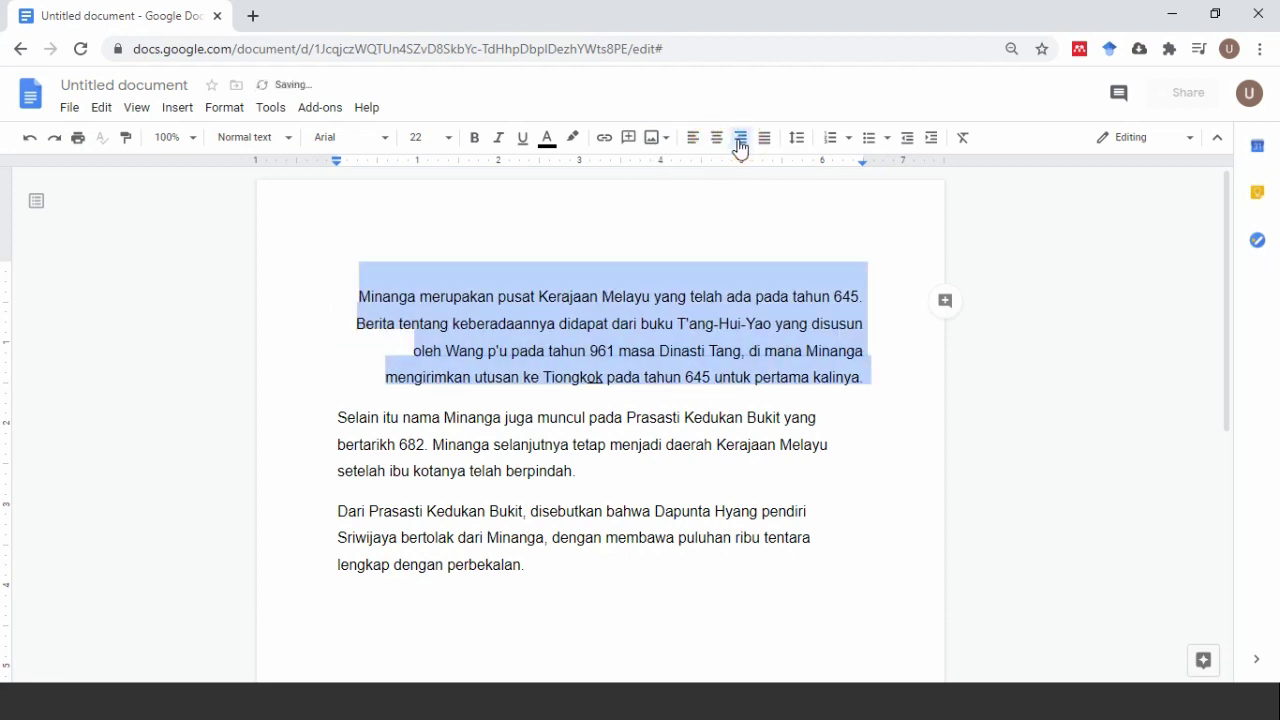
{"action": "left_click", "coordinate": [693, 150]}
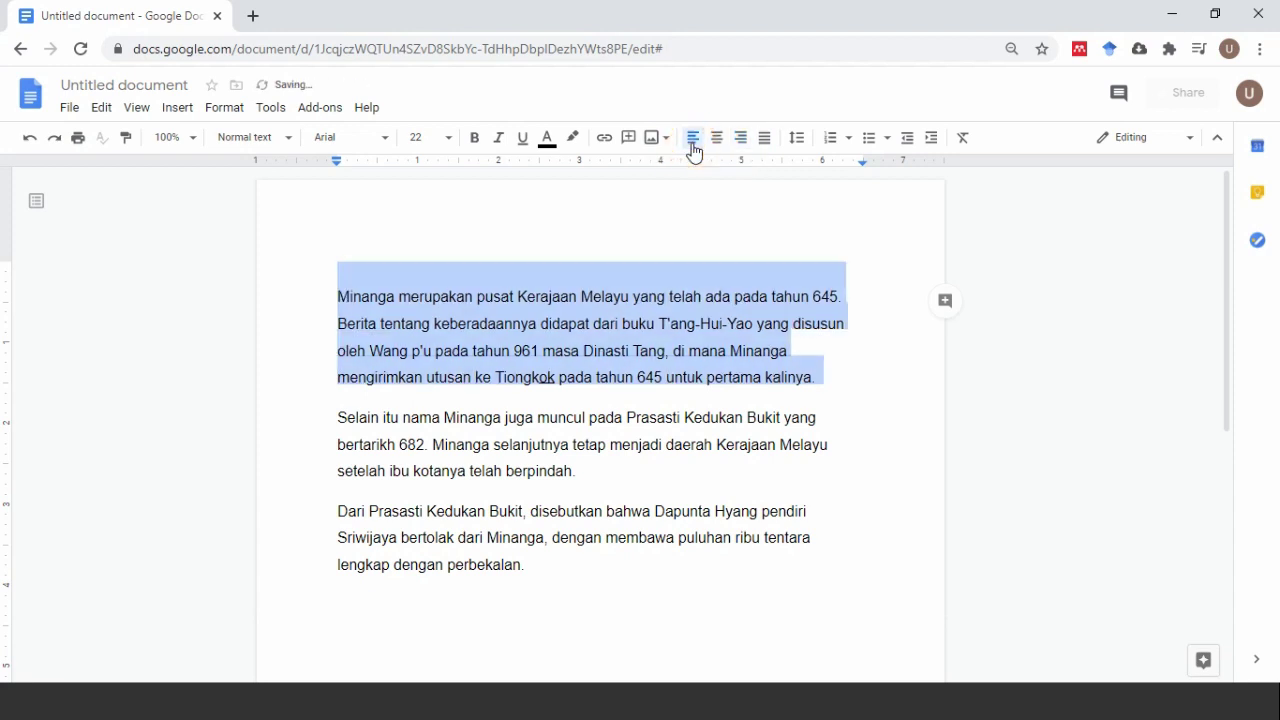
Justify the first paragraph, undoing any accidental move of its text
{"action": "left_click", "coordinate": [766, 141]}
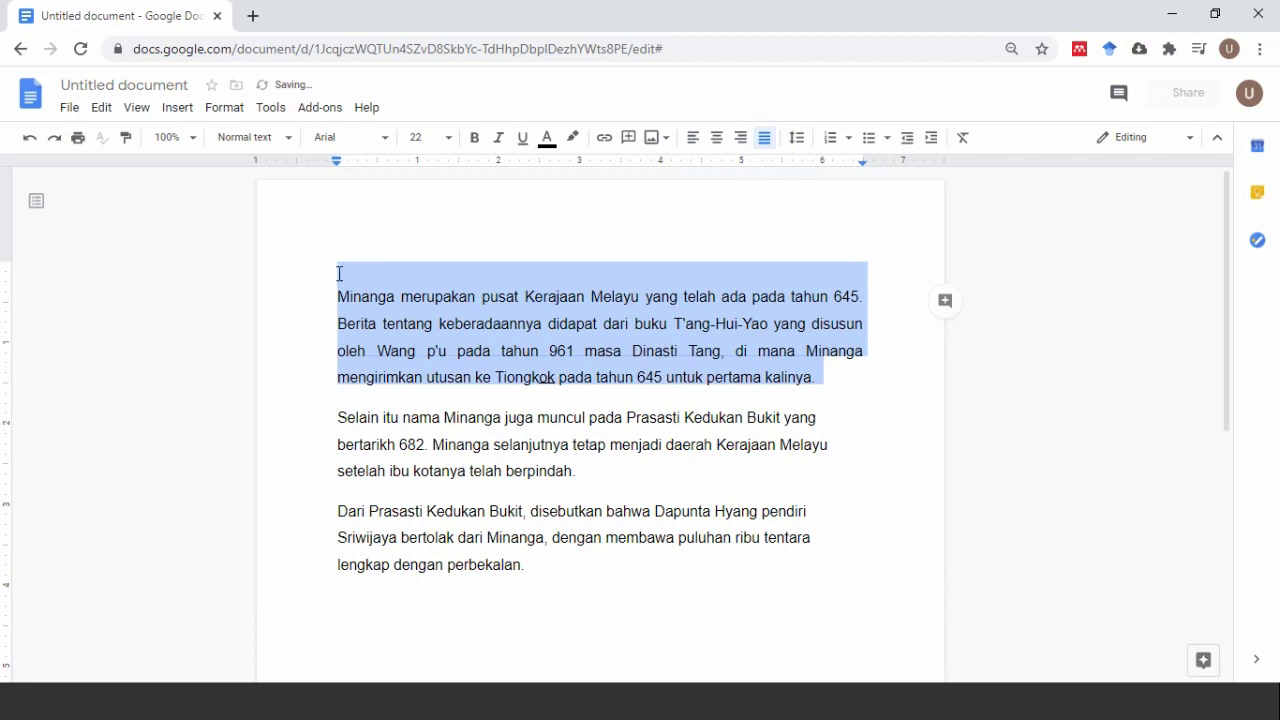
{"action": "left_click_drag", "start_coordinate": [339, 258], "coordinate": [344, 416]}
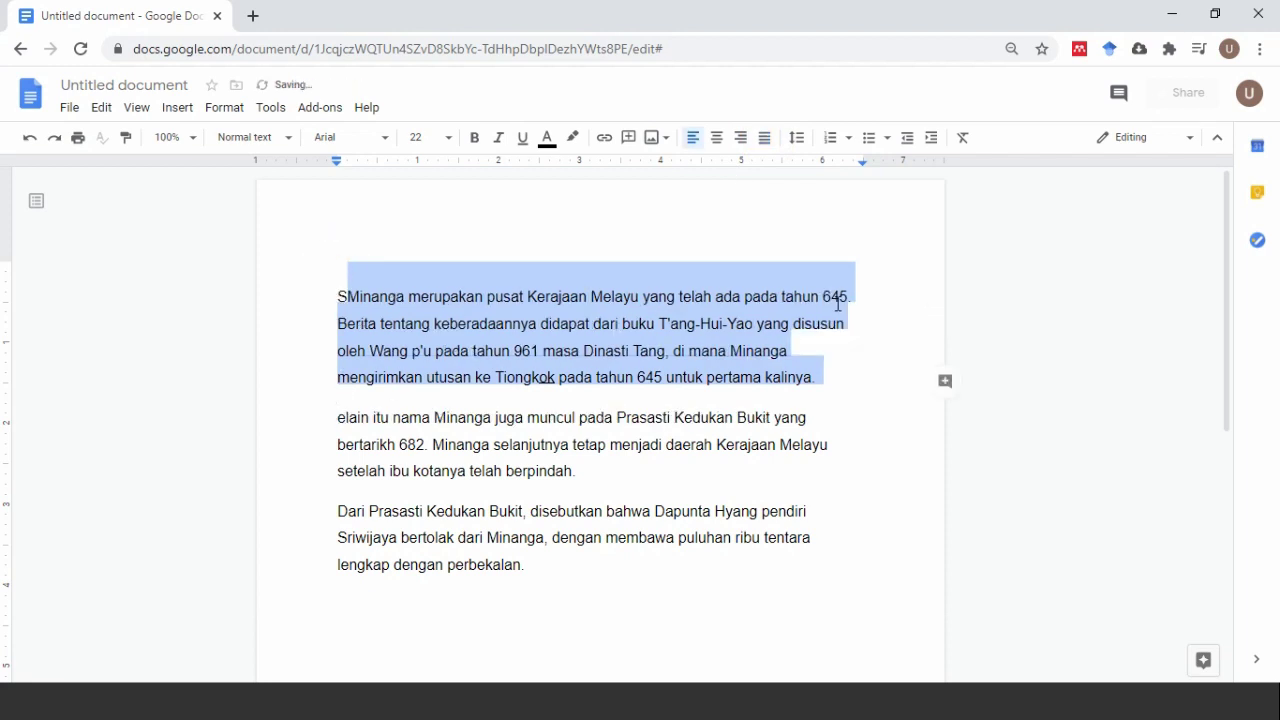
{"action": "key", "text": "ctrl+z"}
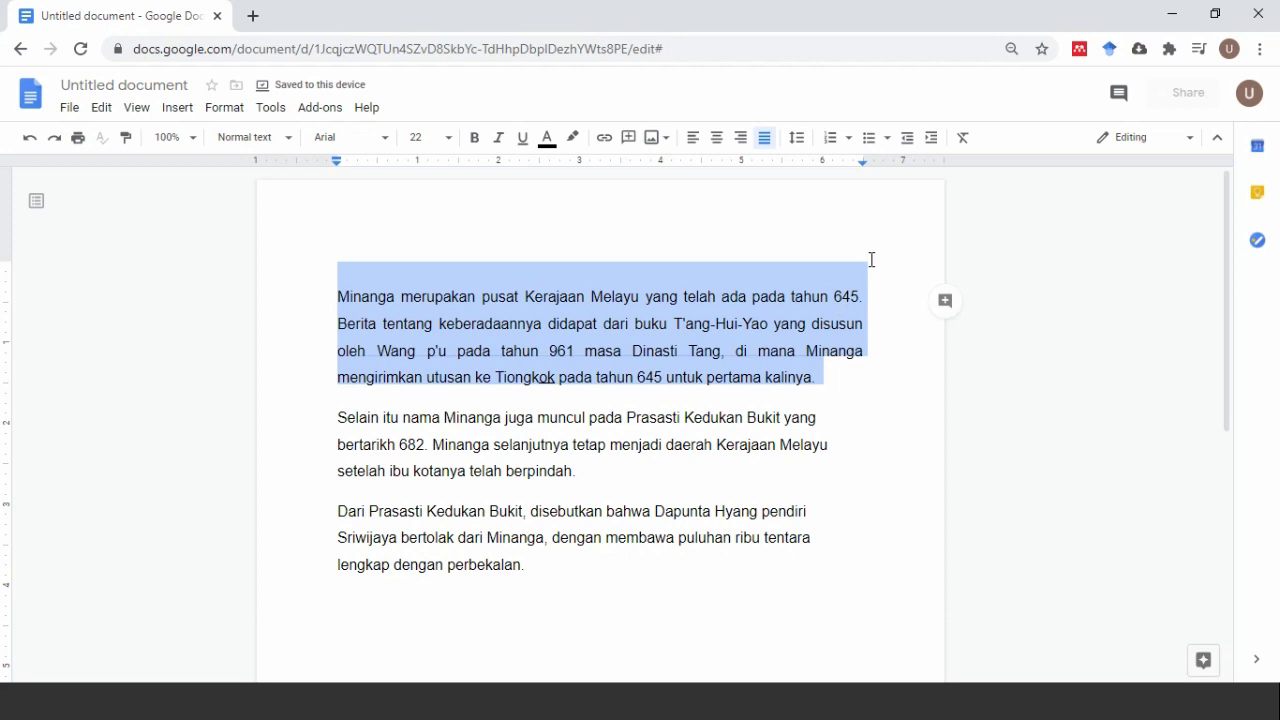
{"action": "left_click", "coordinate": [864, 343]}
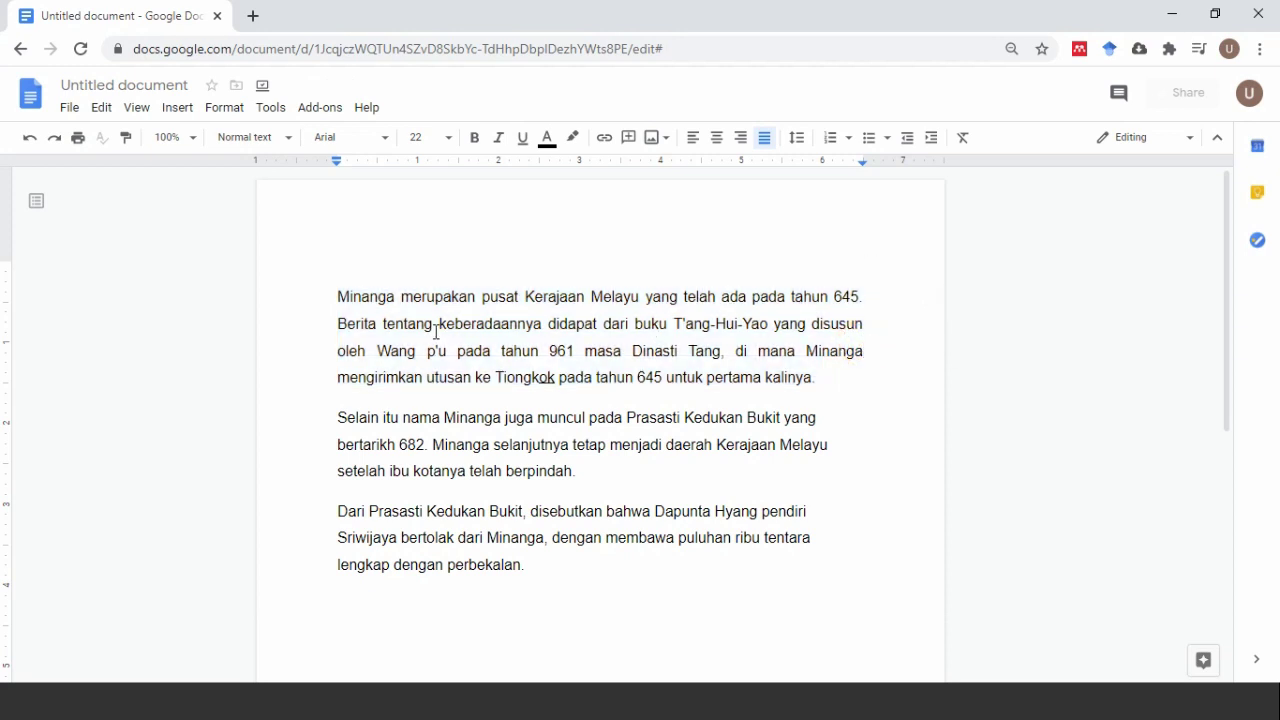
Justify the second paragraph, starting with "Selain itu nama Minanga", after trying center and right alignment on it
{"action": "left_click_drag", "start_coordinate": [327, 415], "coordinate": [586, 470]}
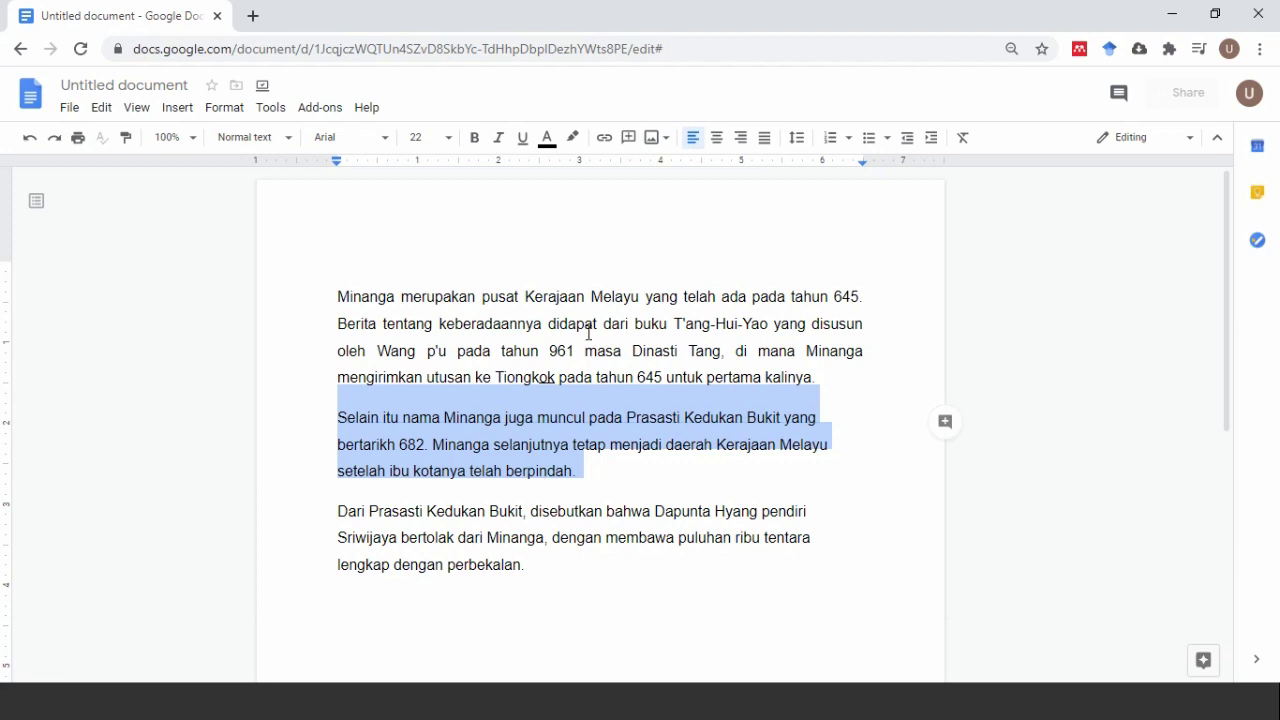
{"action": "left_click", "coordinate": [719, 148]}
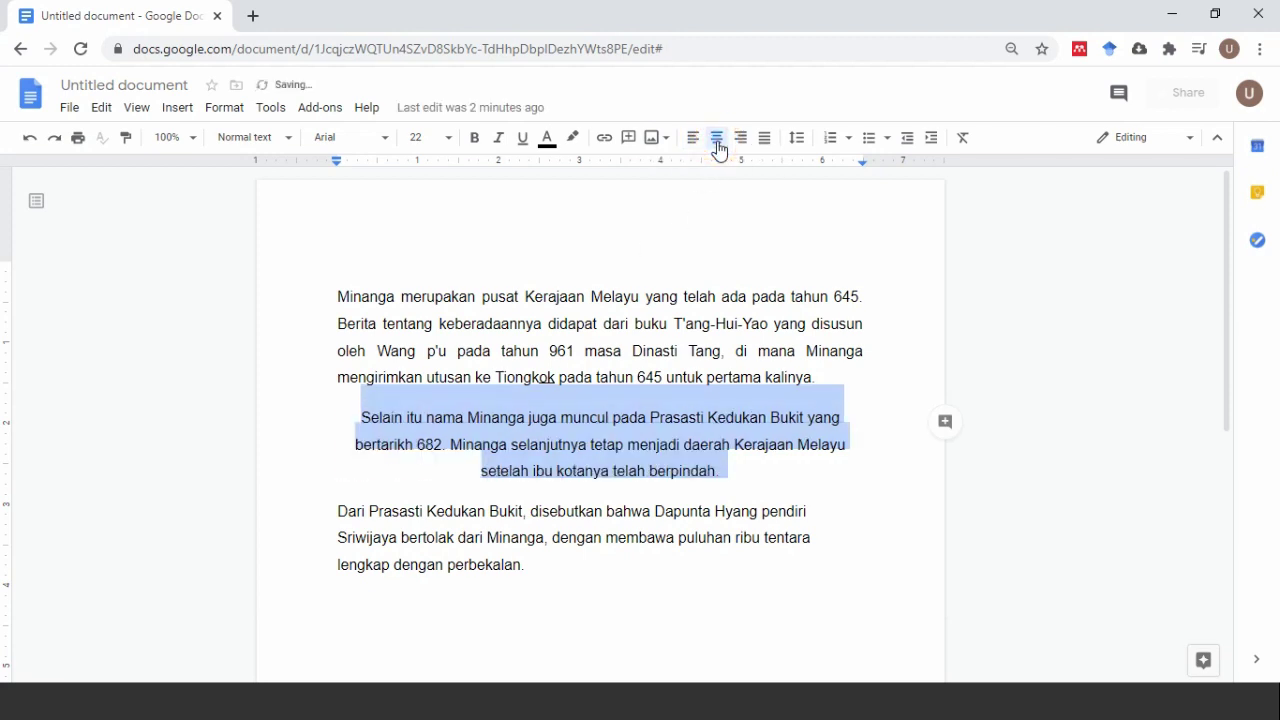
{"action": "left_click", "coordinate": [739, 141]}
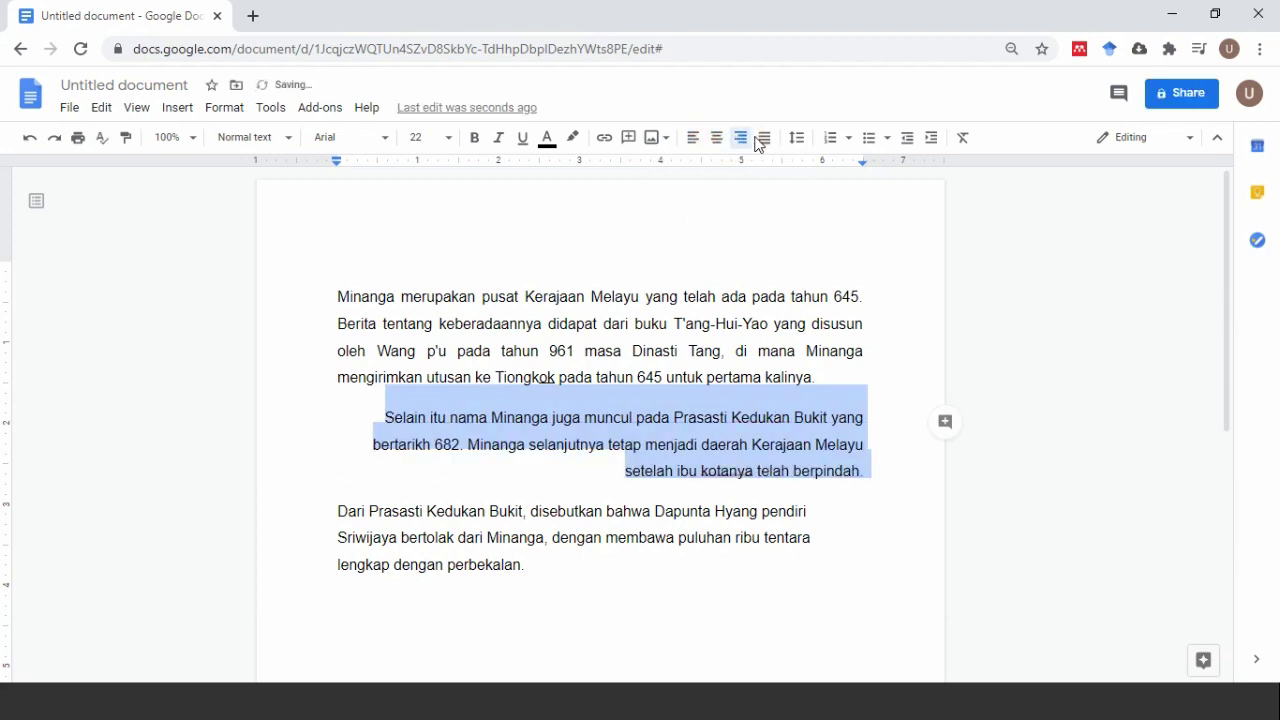
{"action": "left_click", "coordinate": [764, 141]}
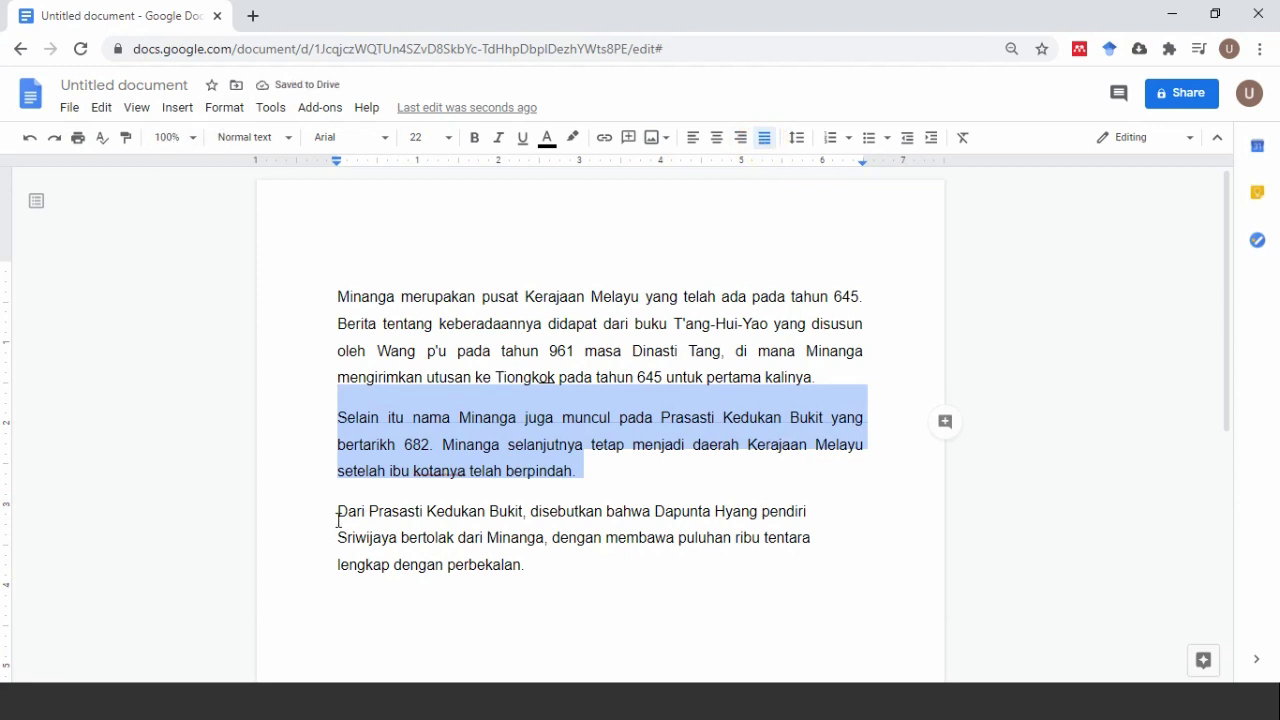
Center the third paragraph, starting with "Dari Prasasti Kedukan Bukit", and view the align and indent options
{"action": "left_click_drag", "start_coordinate": [327, 524], "coordinate": [557, 566]}
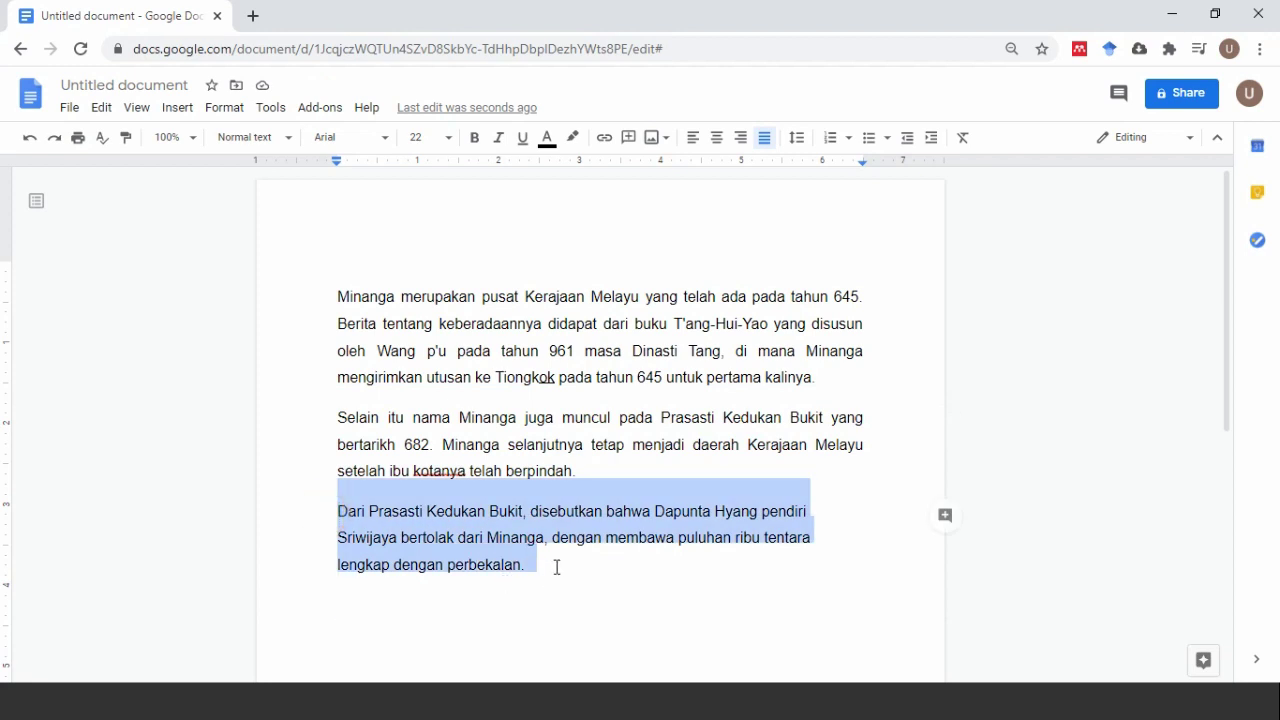
{"action": "left_click", "coordinate": [717, 137]}
{"action": "left_click", "coordinate": [212, 112]}
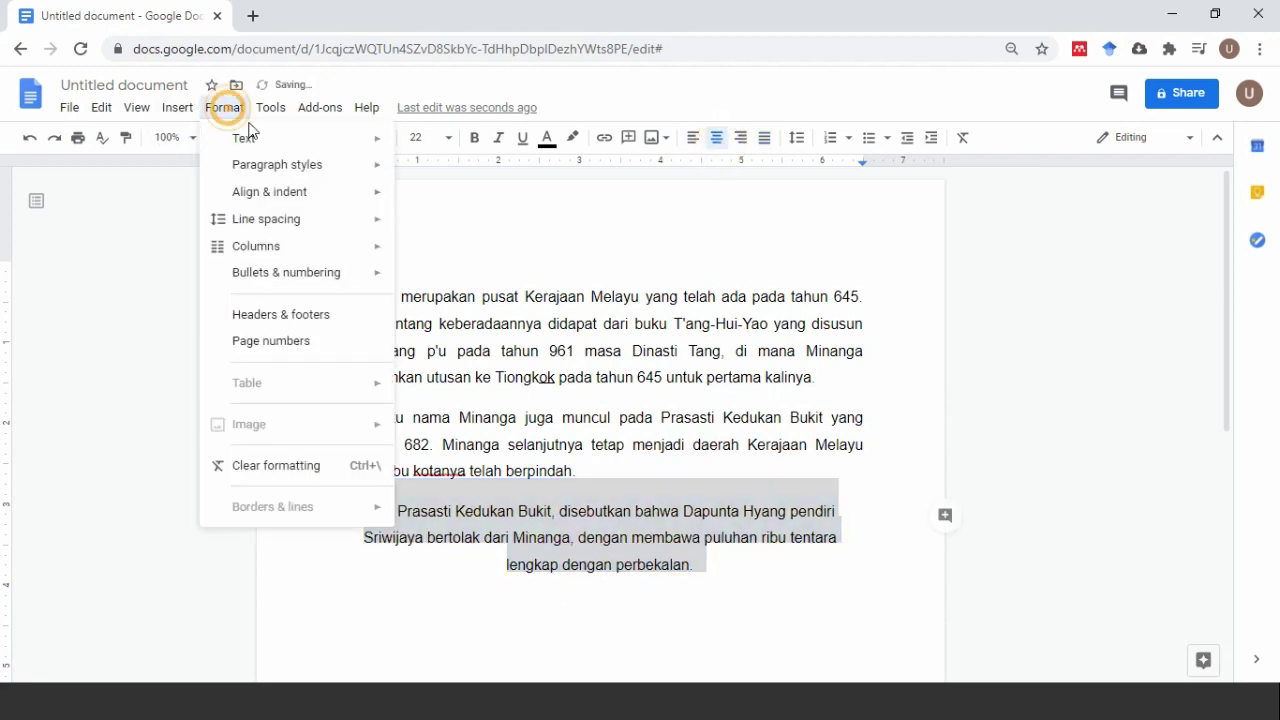
{"action": "mouse_move", "coordinate": [266, 191]}
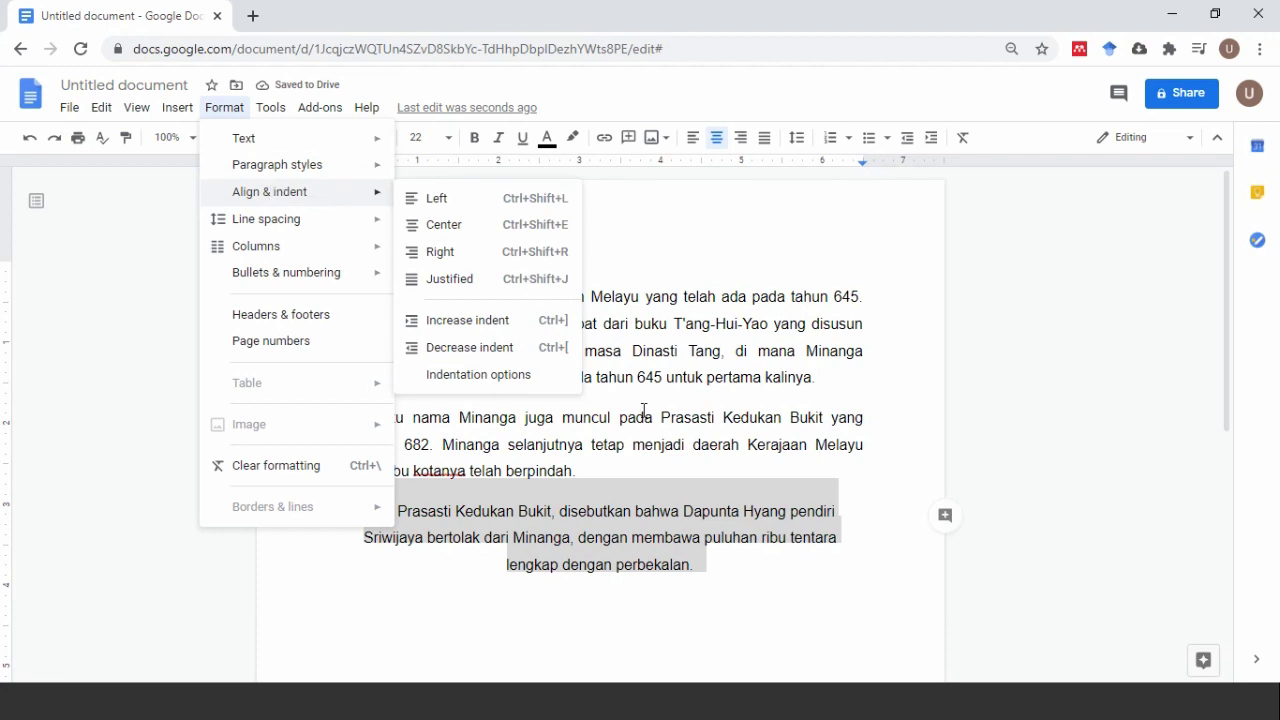
{"action": "left_click", "coordinate": [642, 415]}
Try increasing the first paragraph's indent by one level and decreasing it again, repeating the comparison
{"action": "left_click", "coordinate": [337, 323]}
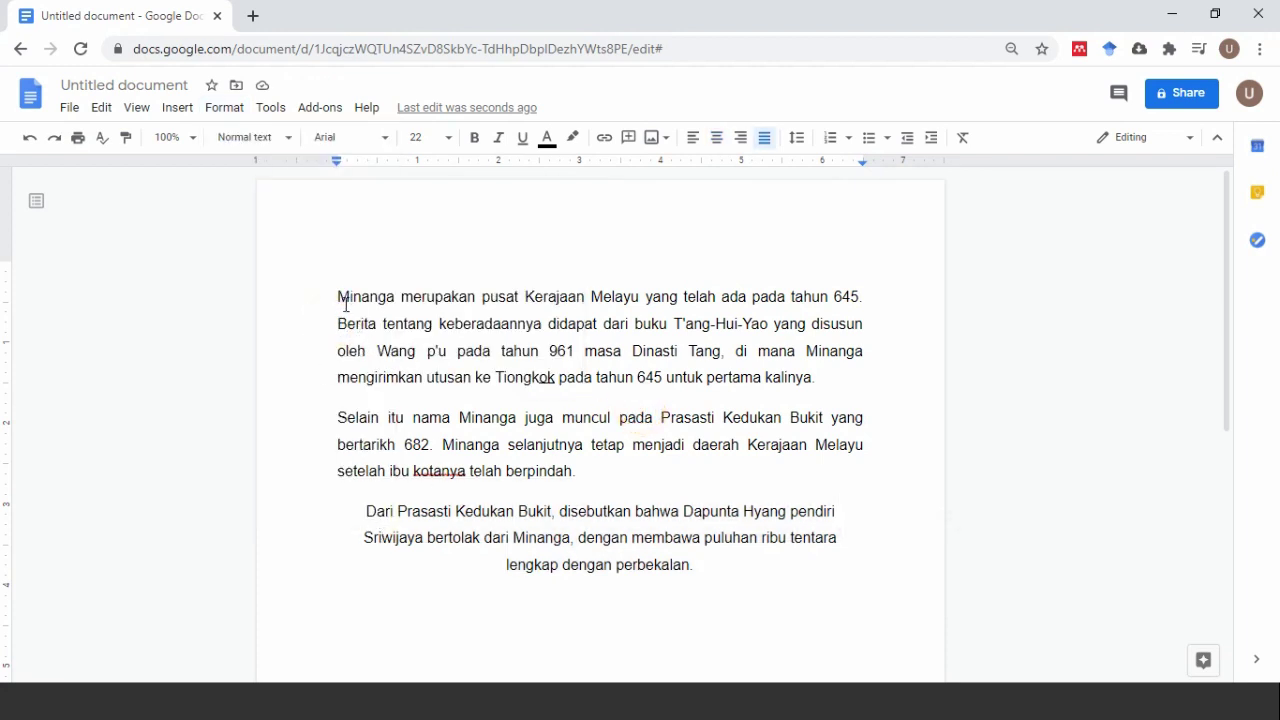
{"action": "left_click", "coordinate": [338, 297]}
{"action": "left_click", "coordinate": [909, 146]}
{"action": "left_click", "coordinate": [931, 143]}
{"action": "left_click", "coordinate": [910, 144]}
{"action": "left_click", "coordinate": [930, 140]}
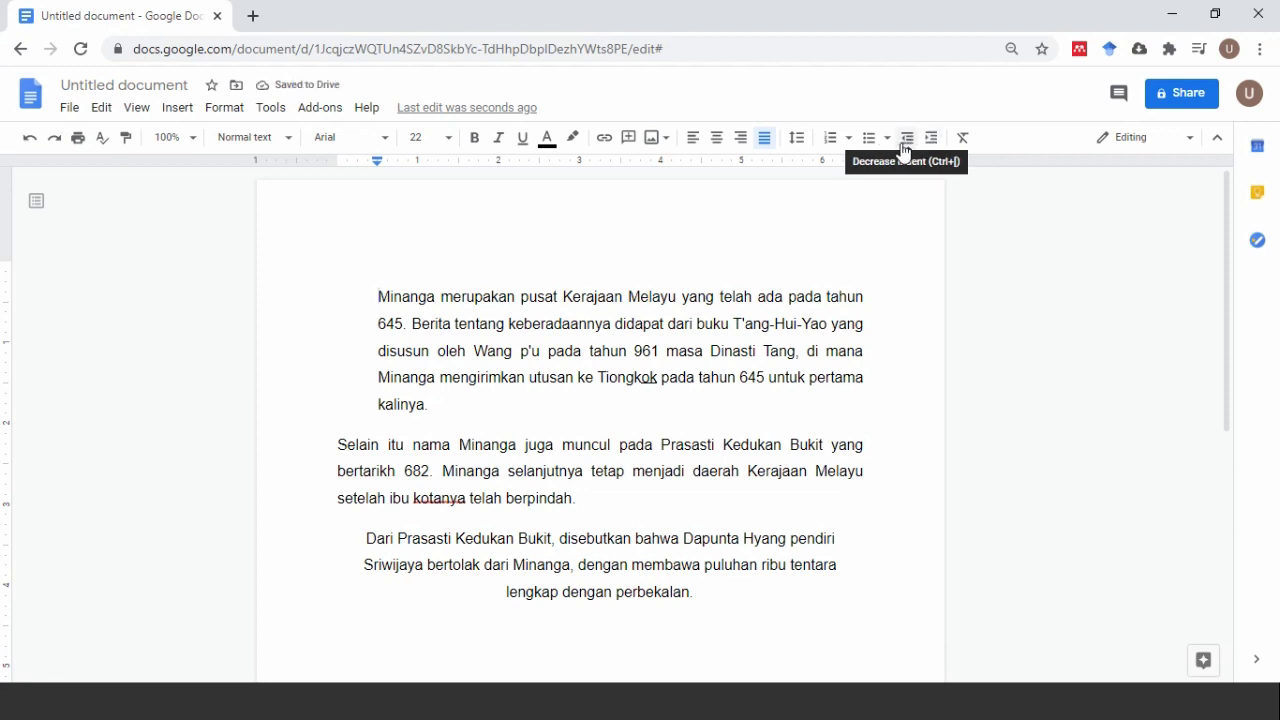
{"action": "left_click", "coordinate": [909, 146]}
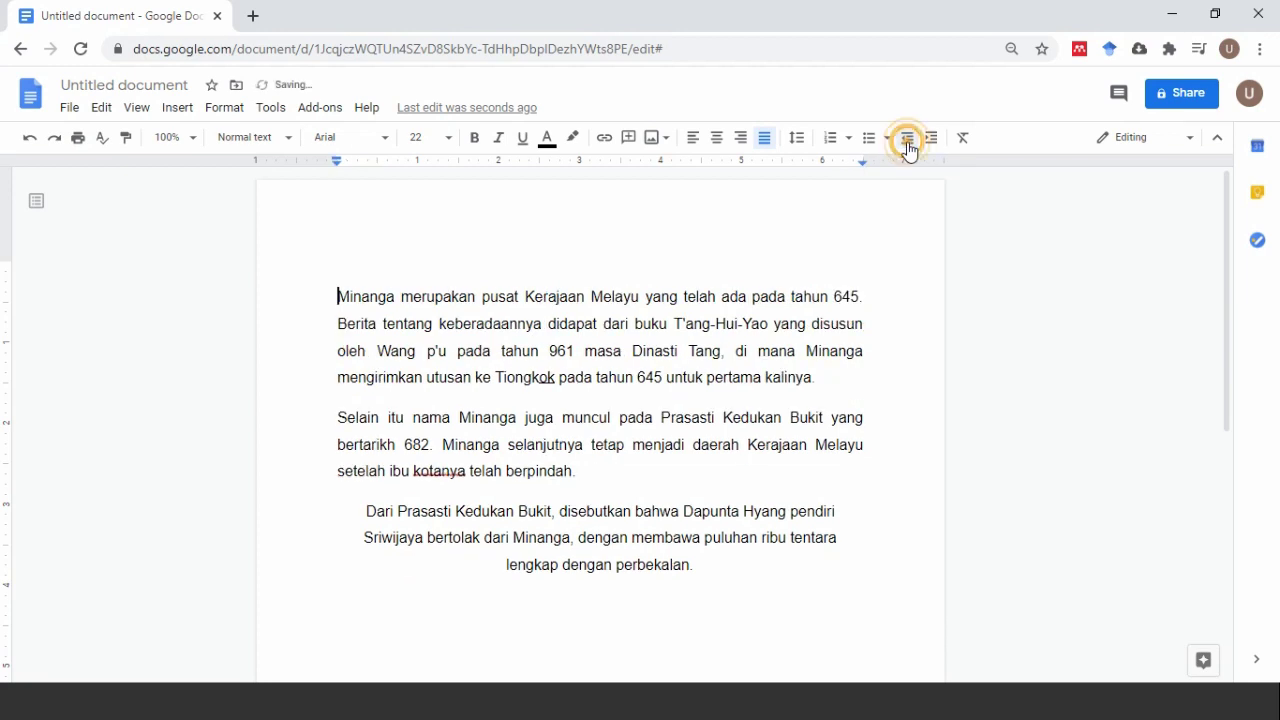
{"action": "left_click", "coordinate": [929, 146]}
{"action": "left_click", "coordinate": [907, 143]}
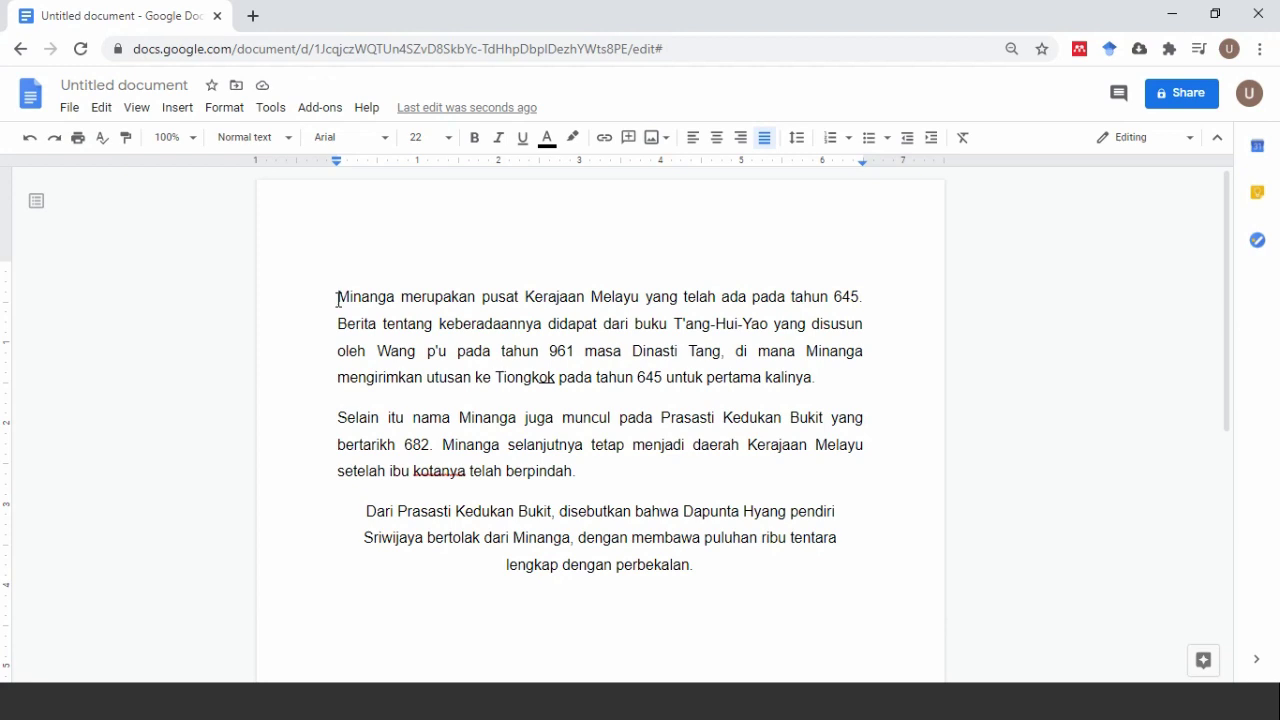
Indent only the first line of the first paragraph by one tab stop, and test increasing and decreasing the whole paragraph's indent
{"action": "key", "text": "Tab"}
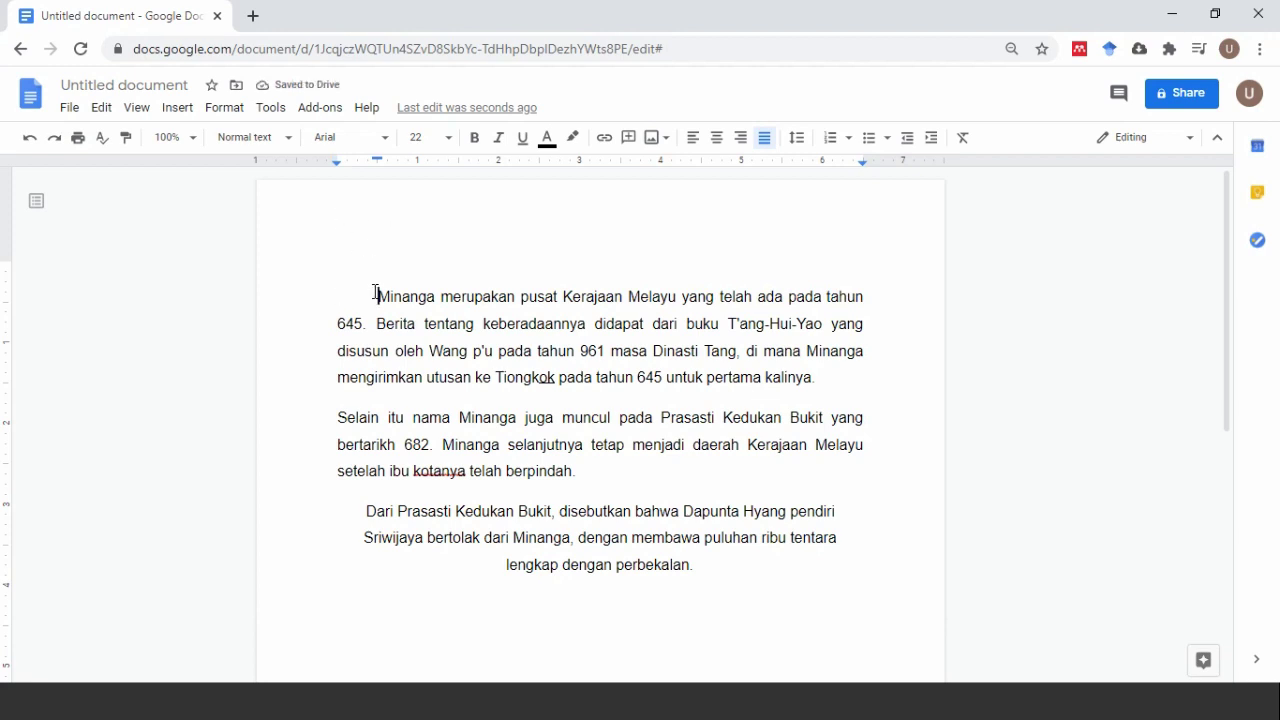
{"action": "left_click", "coordinate": [931, 142]}
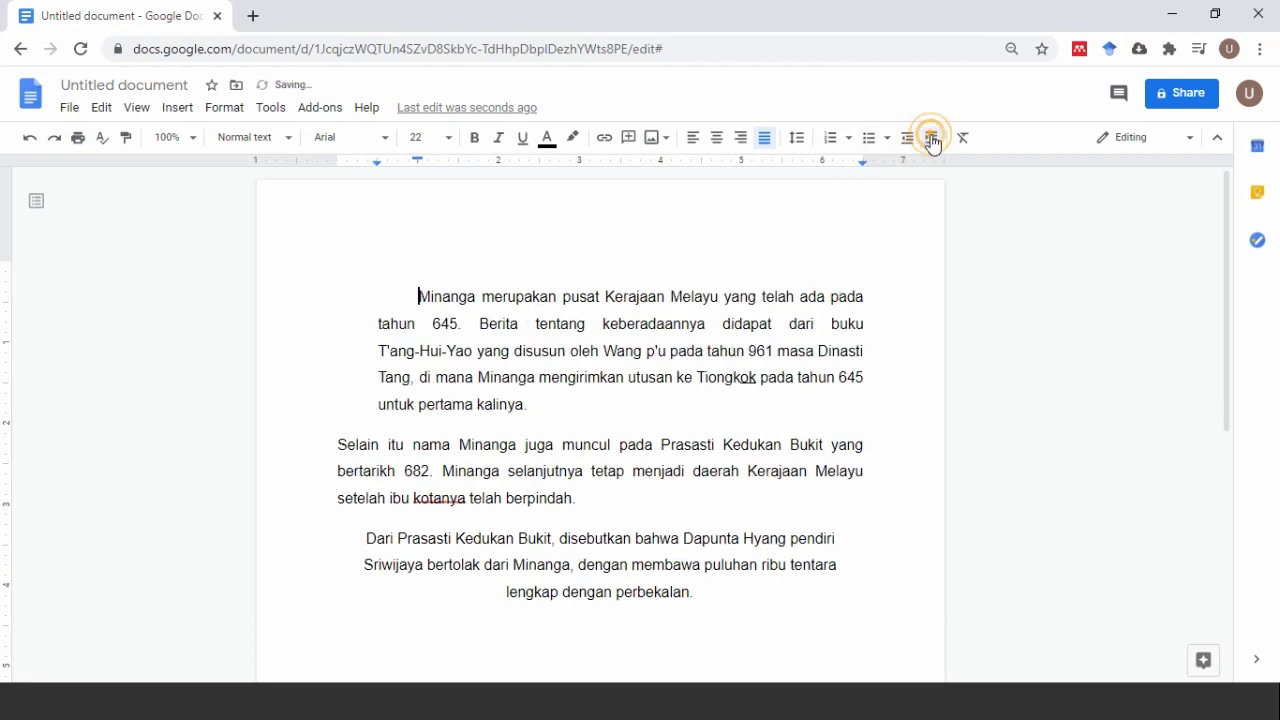
{"action": "left_click", "coordinate": [908, 142]}
{"action": "left_click", "coordinate": [495, 350]}
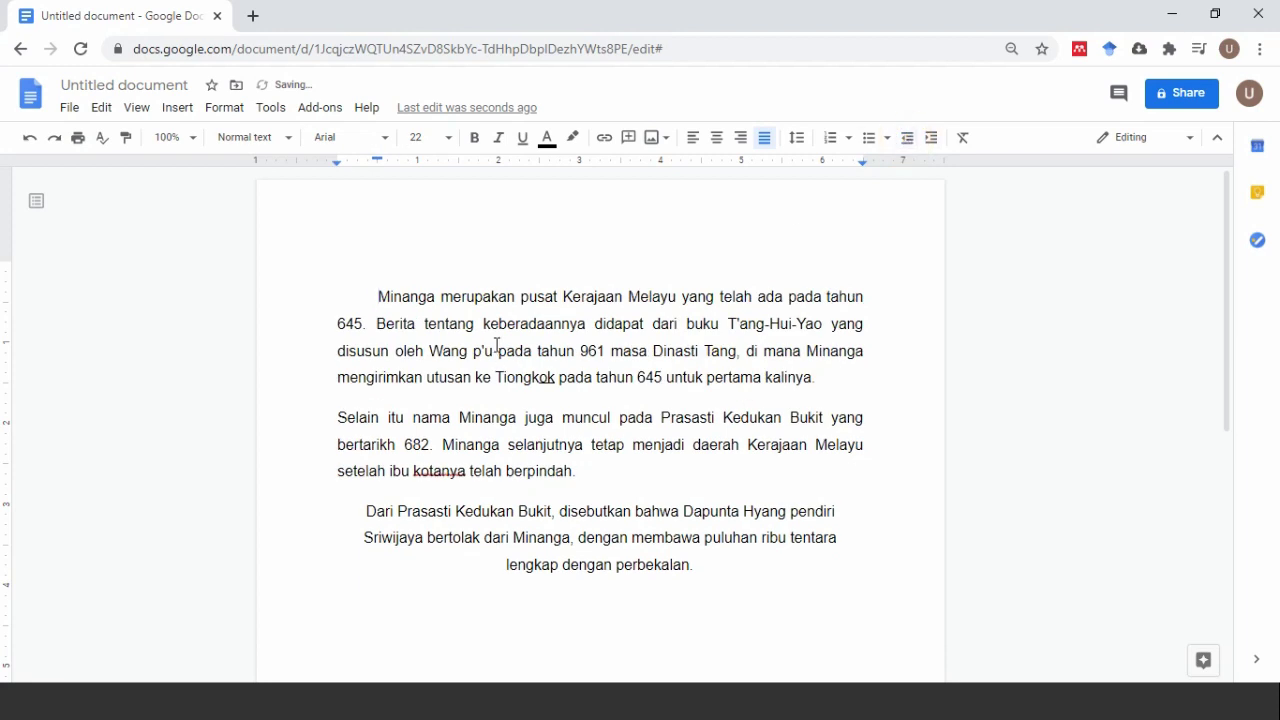
Examine the increase, decrease and custom indentation options for the second paragraph
{"action": "left_click", "coordinate": [318, 432]}
{"action": "left_click", "coordinate": [224, 107]}
{"action": "mouse_move", "coordinate": [276, 207]}
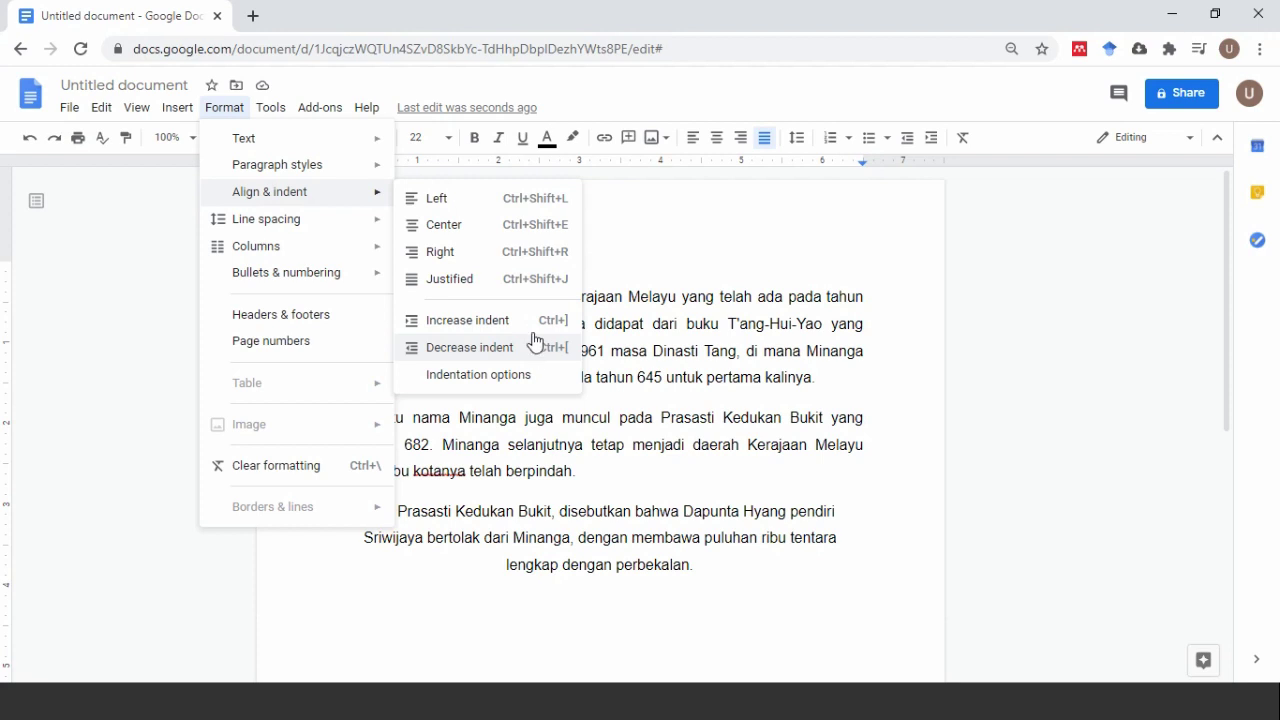
{"action": "left_click", "coordinate": [577, 447]}
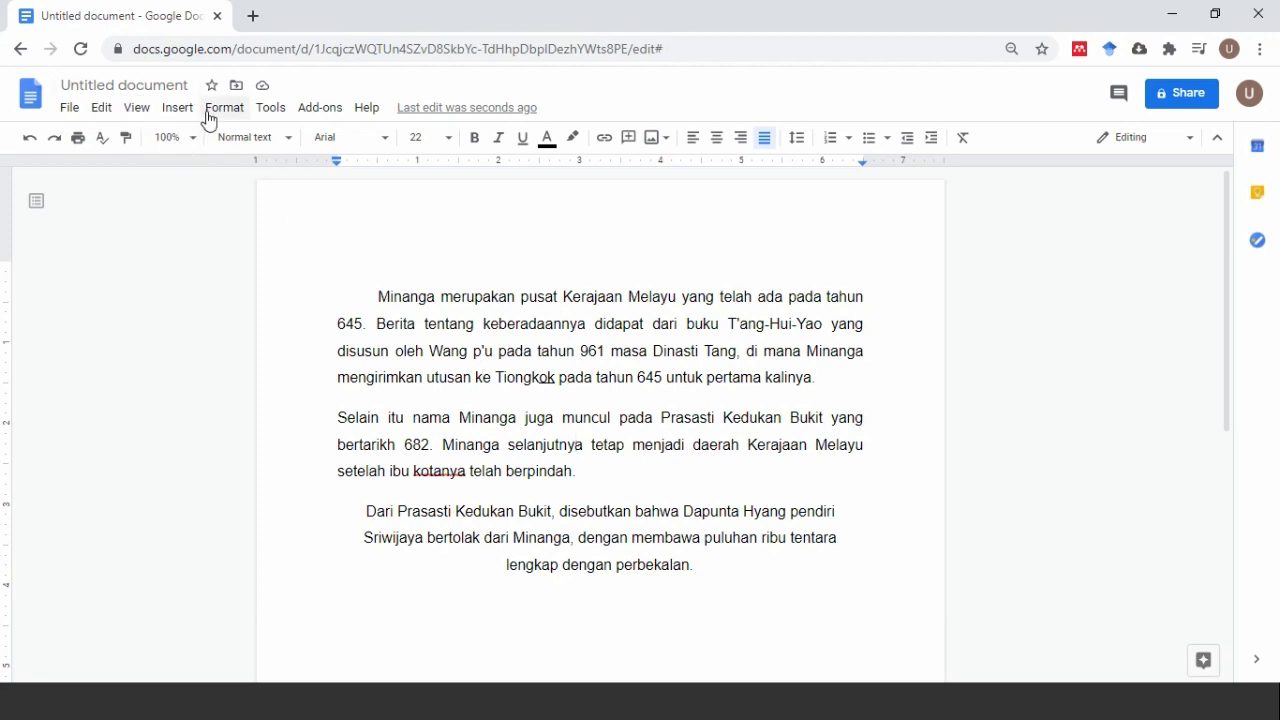
{"action": "left_click", "coordinate": [457, 330]}
{"action": "left_click_drag", "start_coordinate": [363, 293], "coordinate": [829, 549]}
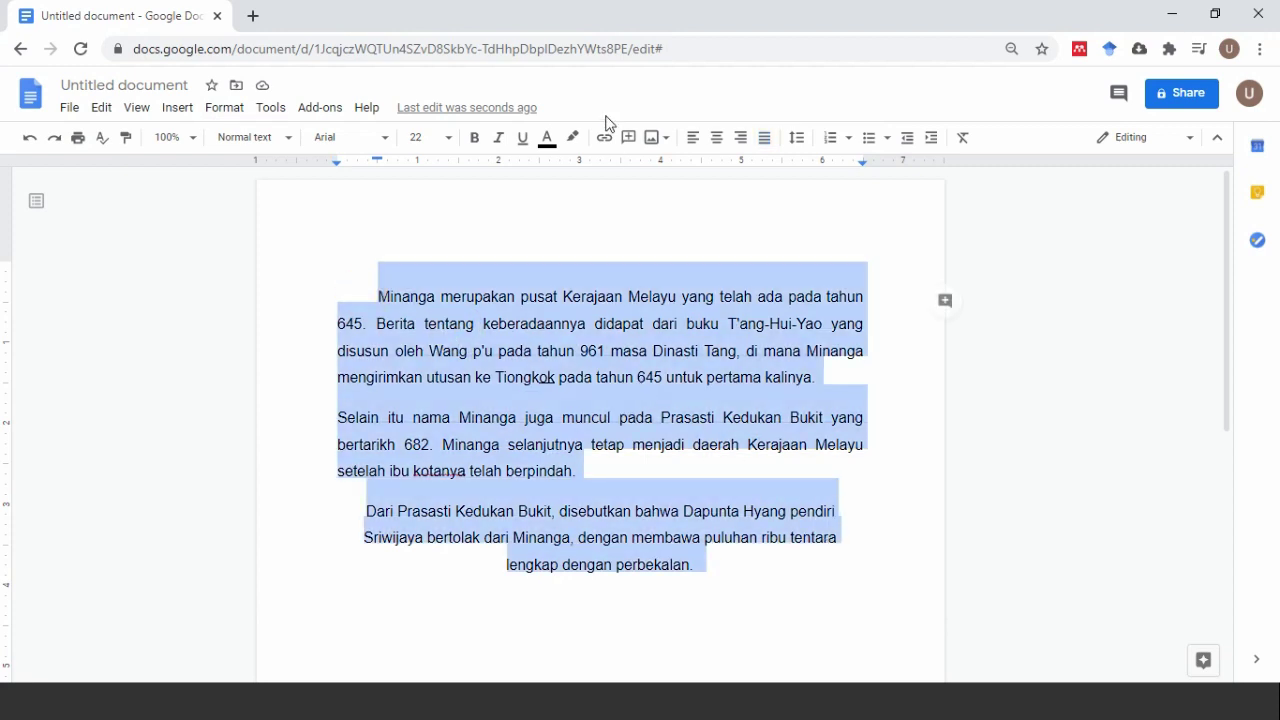
{"action": "left_click", "coordinate": [390, 348]}
{"action": "left_click_drag", "start_coordinate": [371, 285], "coordinate": [801, 580]}
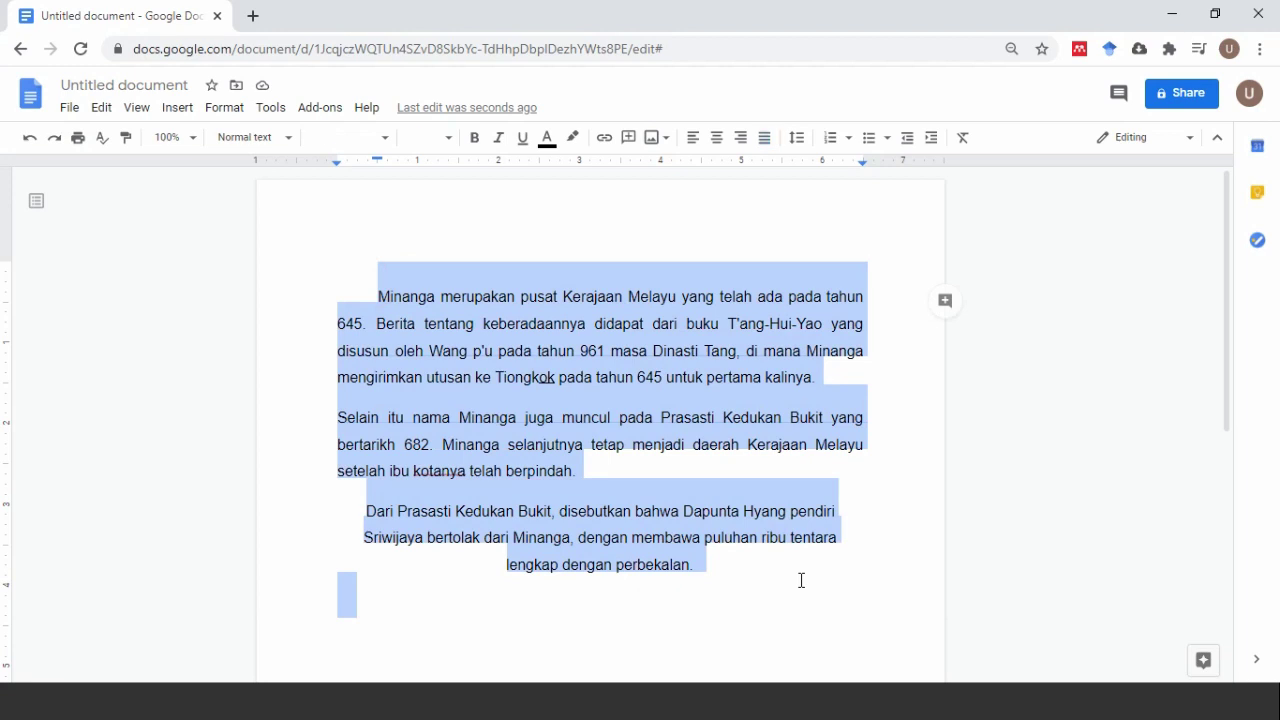
{"action": "left_click", "coordinate": [512, 296]}
{"action": "left_click_drag", "start_coordinate": [442, 295], "coordinate": [528, 302]}
{"action": "left_click_drag", "start_coordinate": [438, 324], "coordinate": [547, 325]}
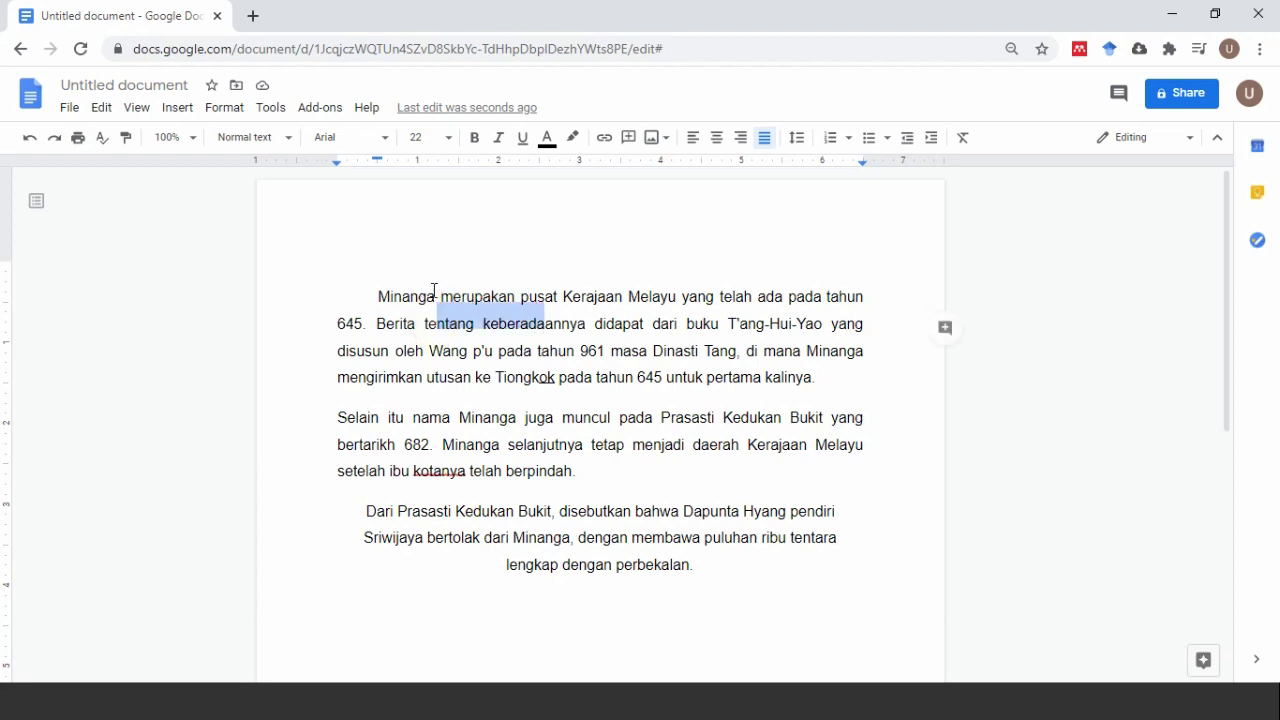
{"action": "left_click", "coordinate": [461, 311]}
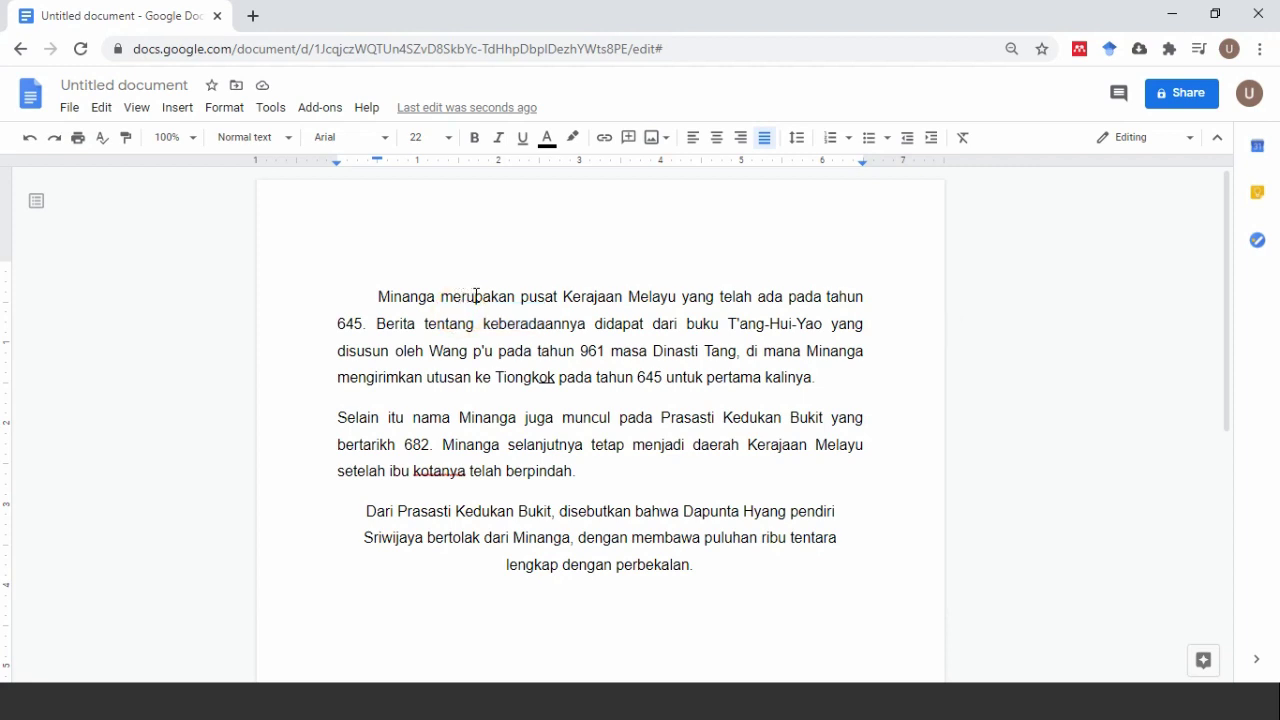
Try single and then double line spacing on all three paragraphs
{"action": "left_click", "coordinate": [459, 324]}
{"action": "left_click_drag", "start_coordinate": [374, 297], "coordinate": [737, 549]}
{"action": "left_click", "coordinate": [800, 140]}
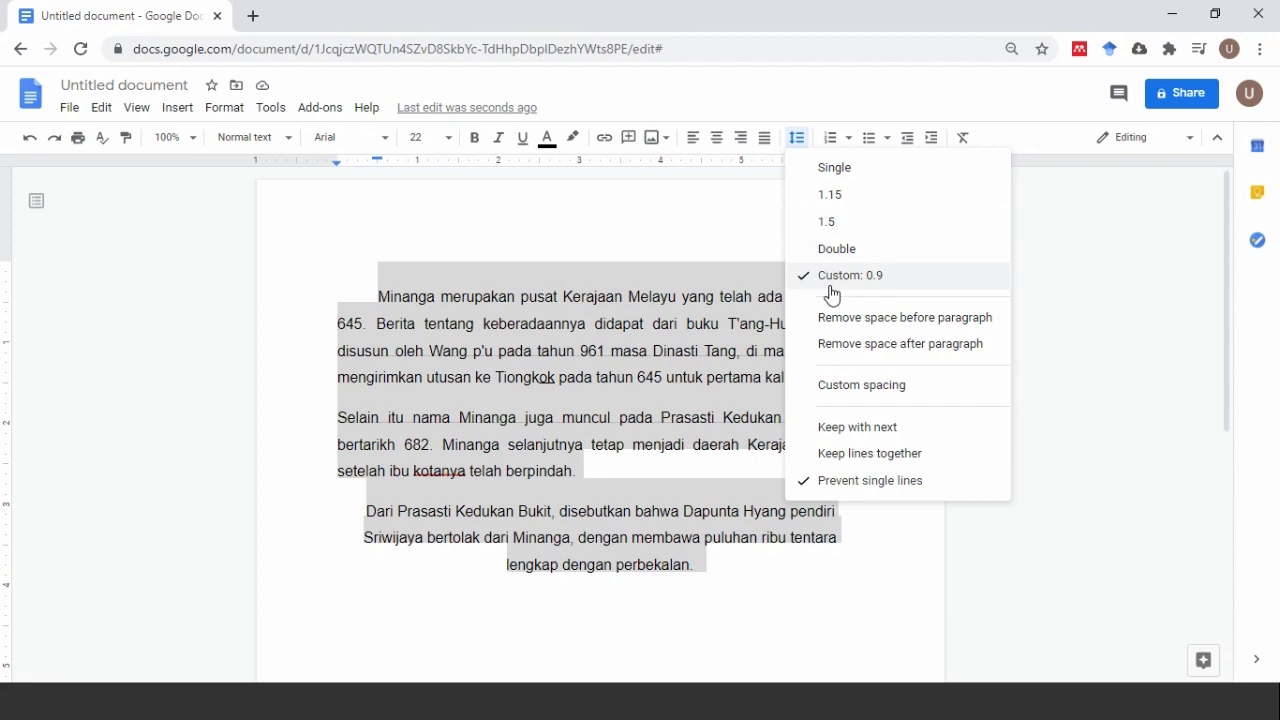
{"action": "left_click", "coordinate": [832, 175]}
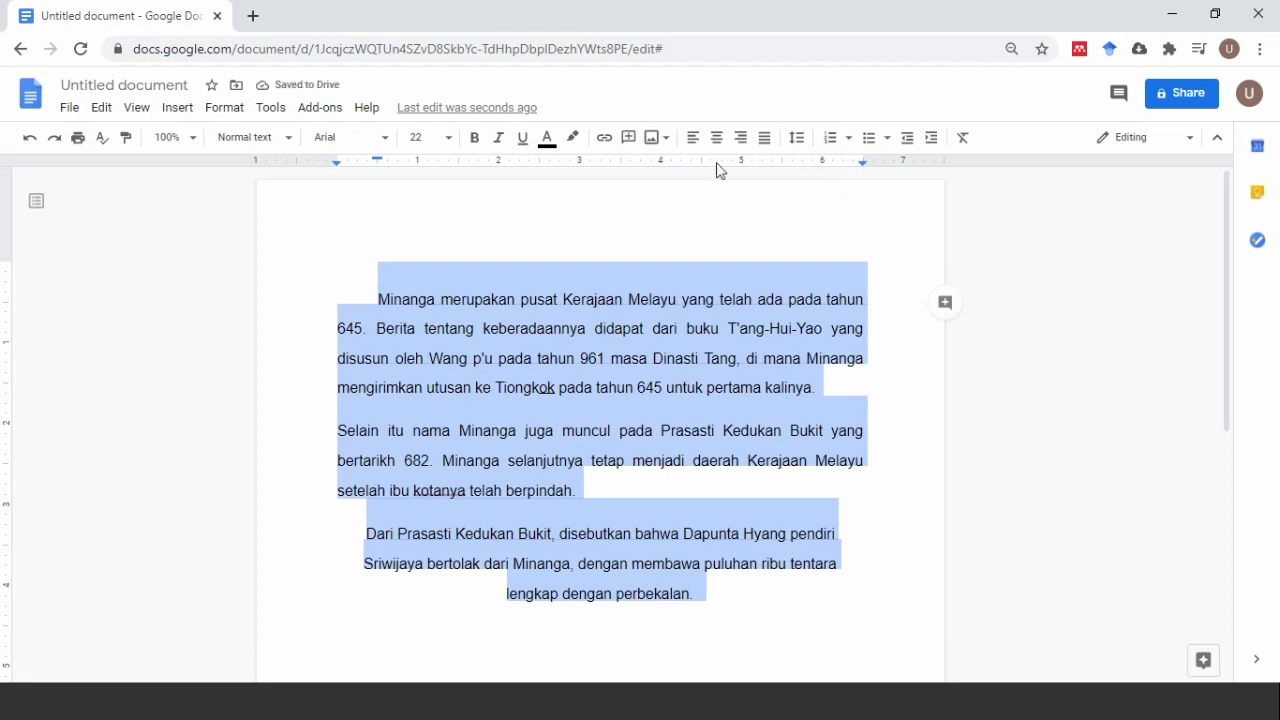
{"action": "left_click", "coordinate": [798, 142]}
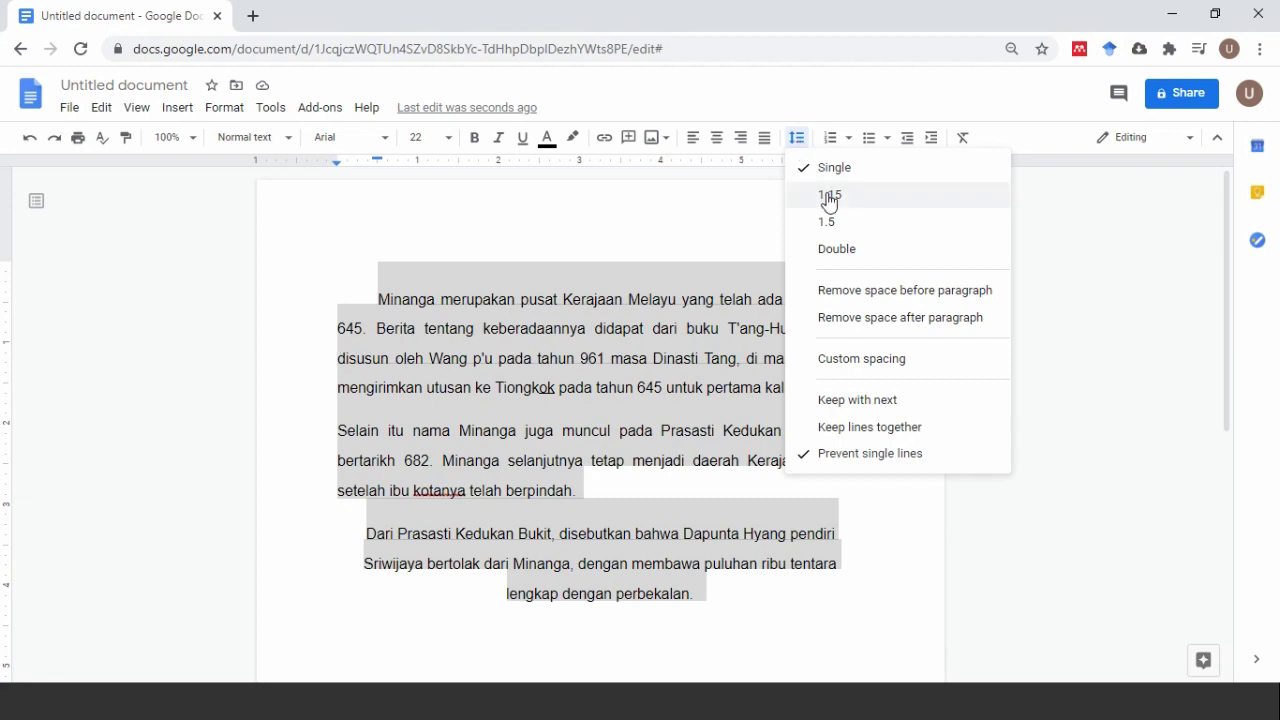
{"action": "left_click", "coordinate": [838, 250]}
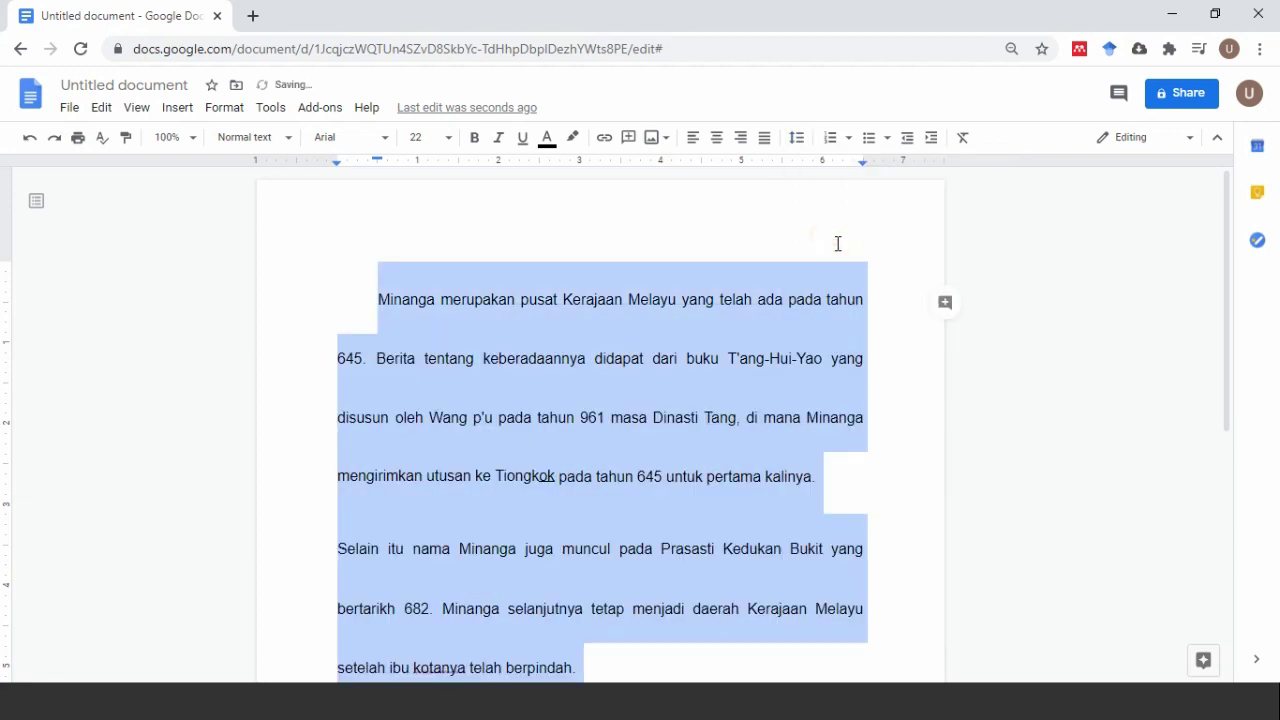
Remove the extra space before and after all three selected paragraphs
{"action": "left_click", "coordinate": [799, 138]}
{"action": "left_click", "coordinate": [868, 292]}
{"action": "left_click", "coordinate": [797, 138]}
{"action": "left_click", "coordinate": [851, 319]}
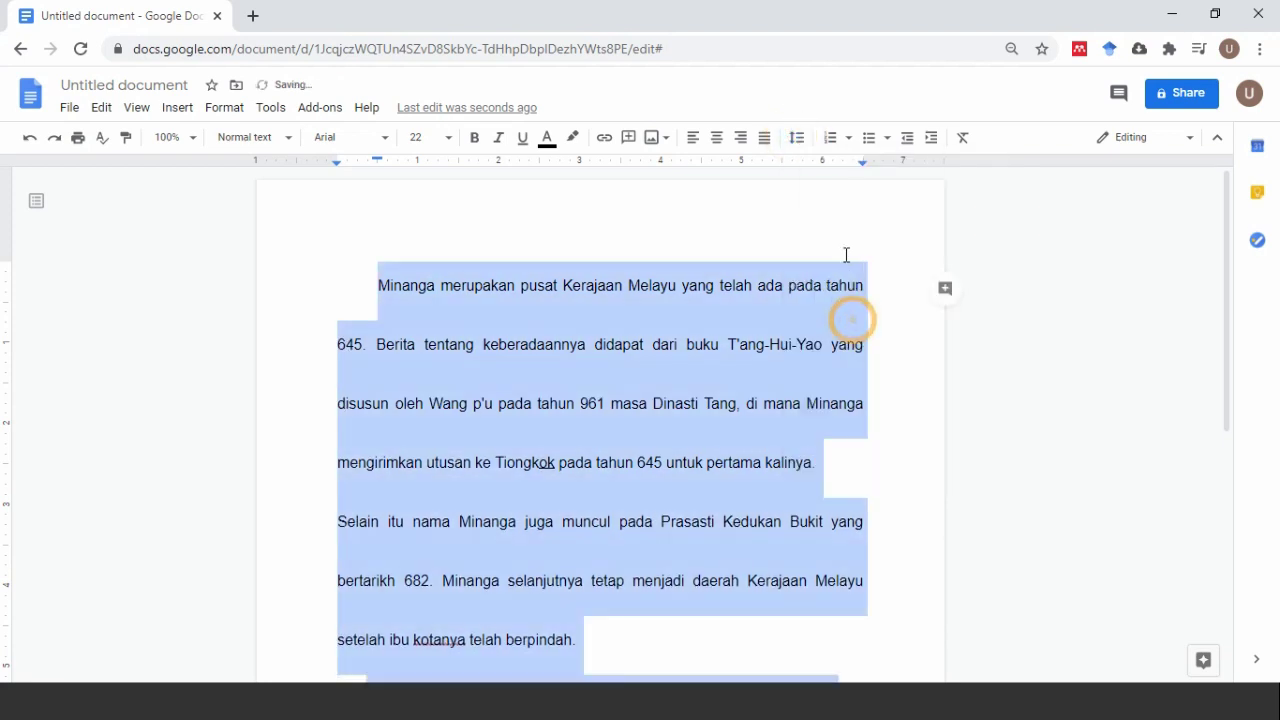
Compare single, 1.15, 1.5 and double line spacing on the three selected paragraphs, checking the layout down to the last line
{"action": "left_click", "coordinate": [797, 138]}
{"action": "left_click", "coordinate": [809, 166]}
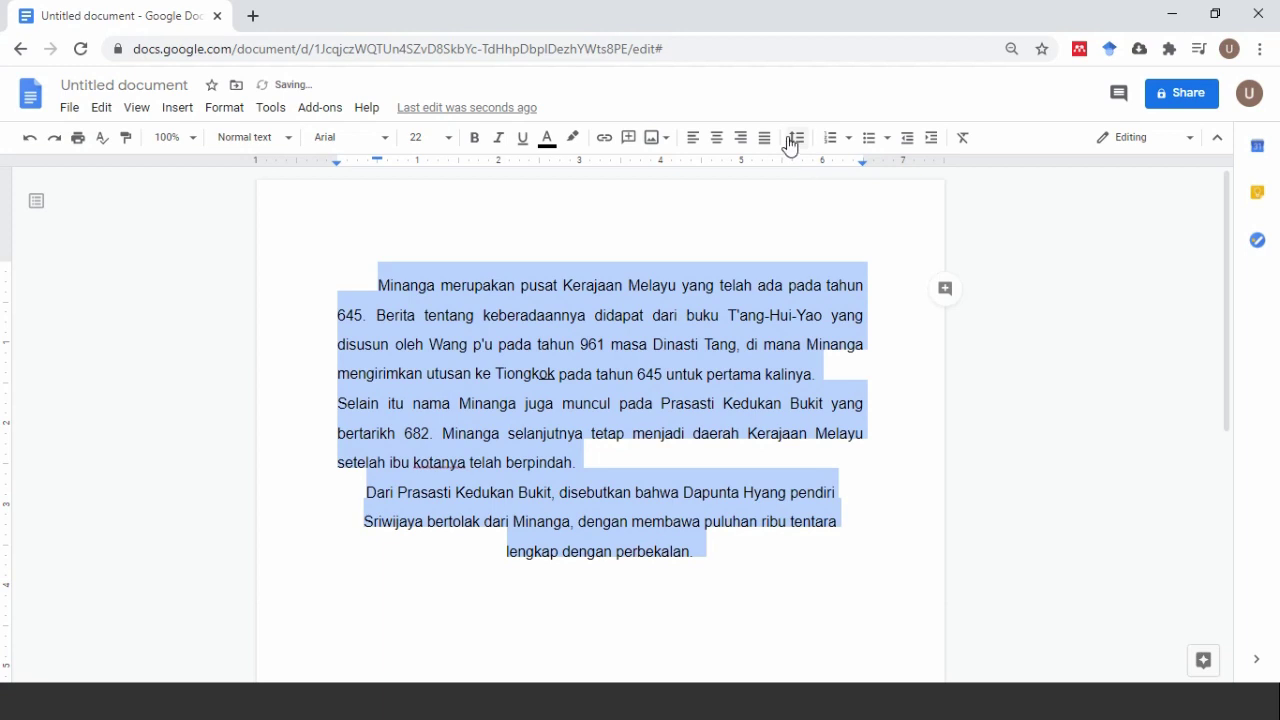
{"action": "left_click", "coordinate": [791, 143]}
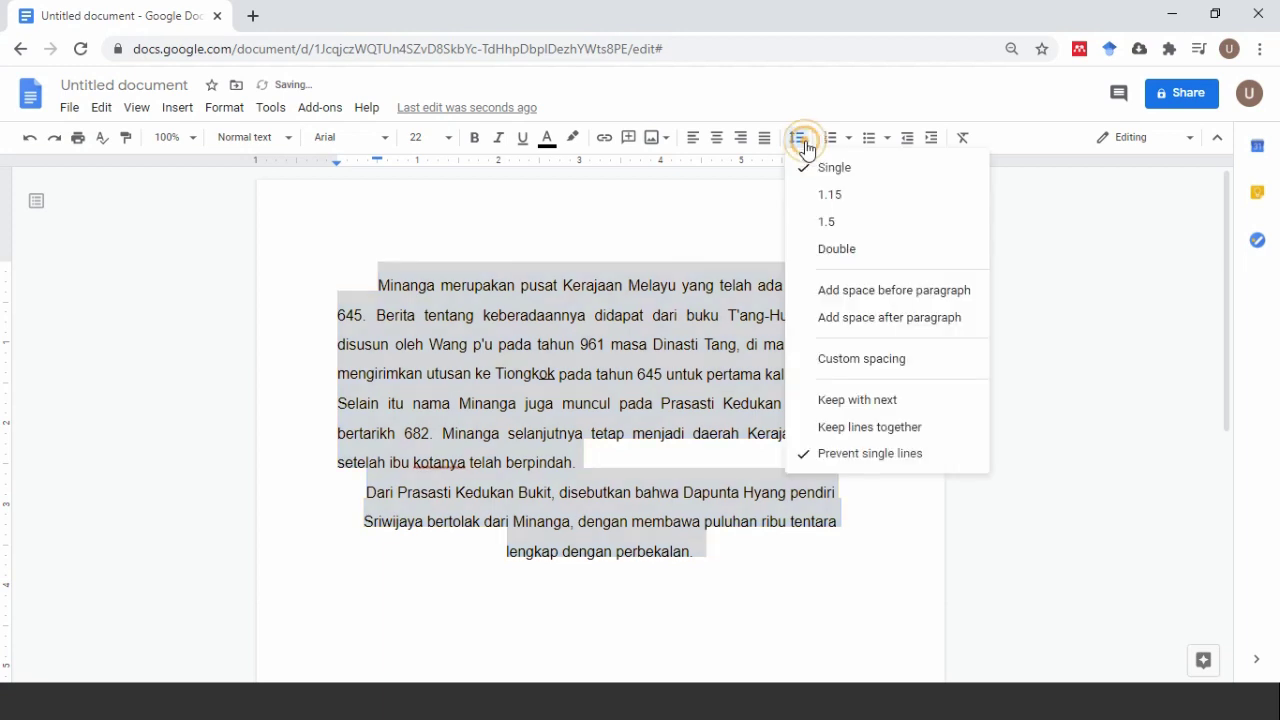
{"action": "left_click", "coordinate": [826, 197]}
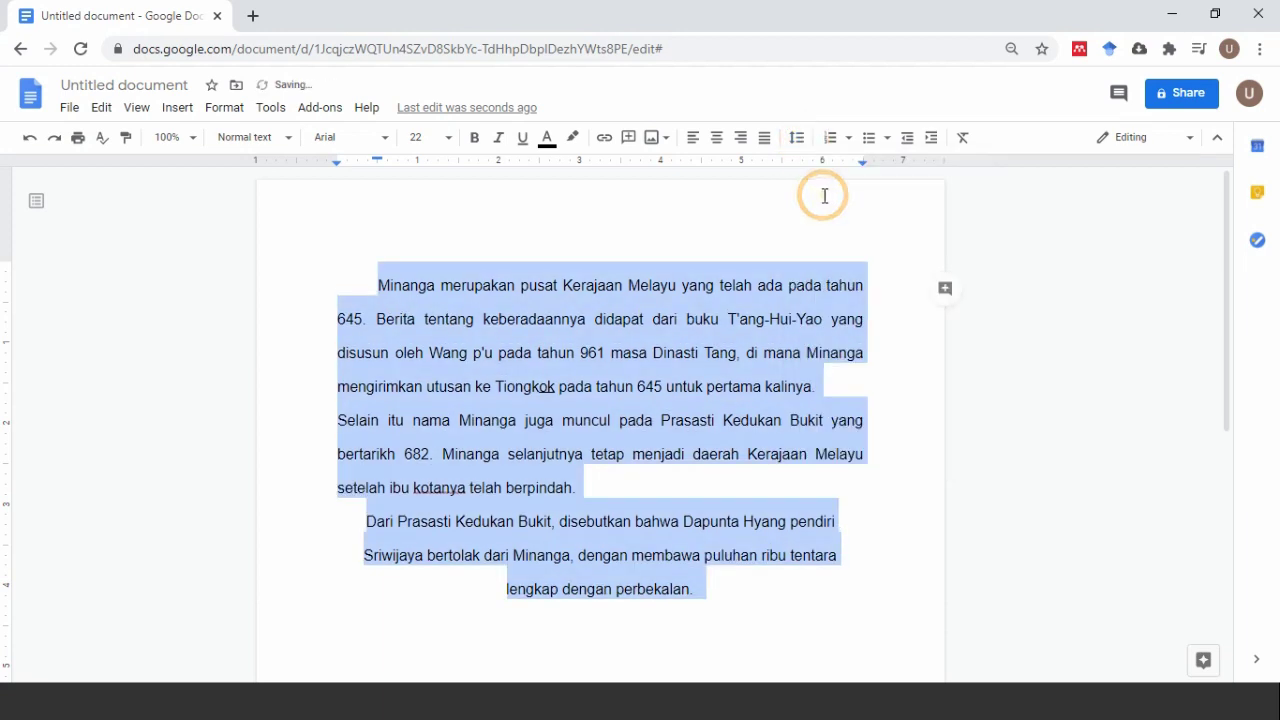
{"action": "left_click", "coordinate": [796, 140]}
{"action": "left_click", "coordinate": [819, 224]}
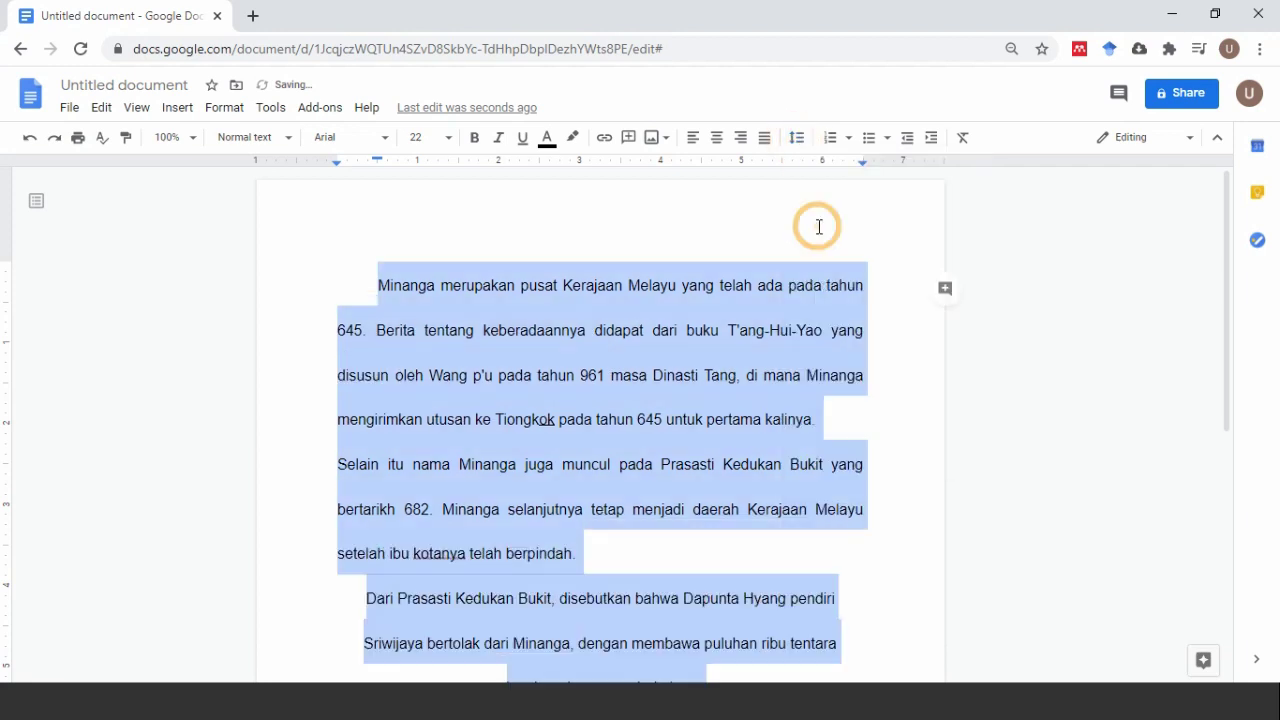
{"action": "left_click", "coordinate": [796, 138]}
{"action": "left_click", "coordinate": [828, 248]}
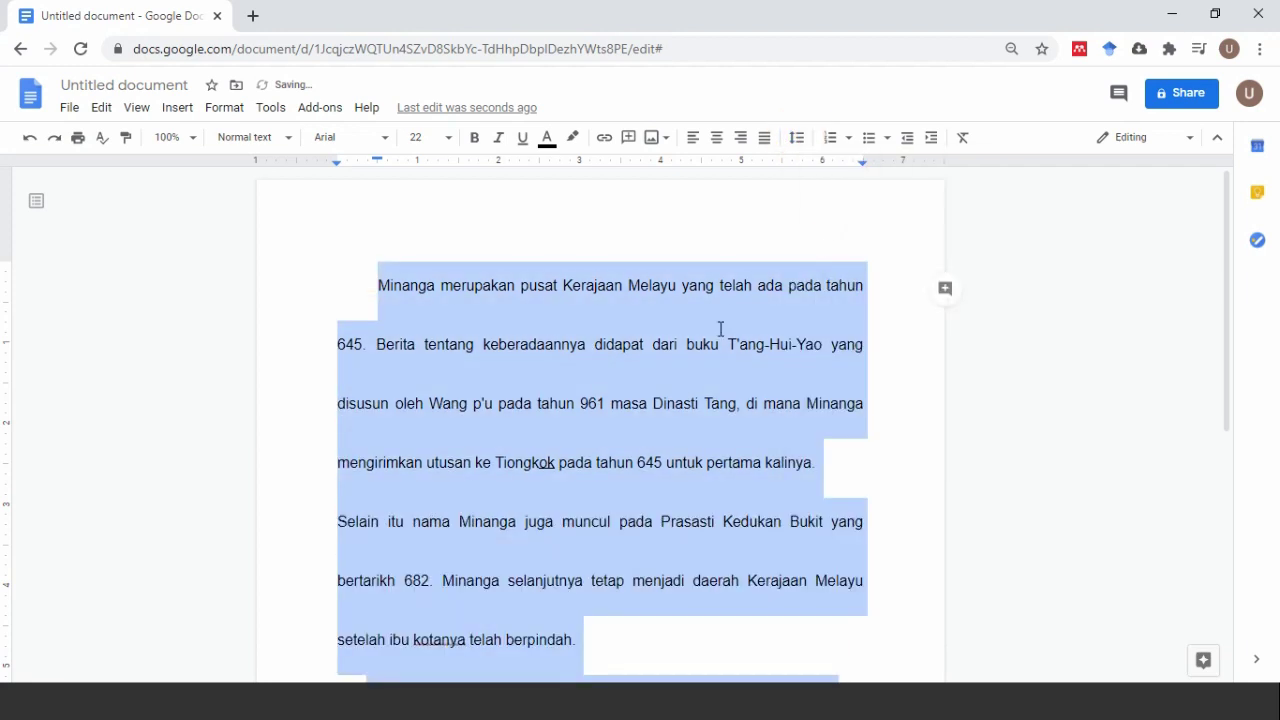
{"action": "scroll", "coordinate": [572, 410], "scroll_direction": "down", "scroll_amount": 5}
{"action": "scroll", "coordinate": [574, 413], "scroll_direction": "up", "scroll_amount": 5}
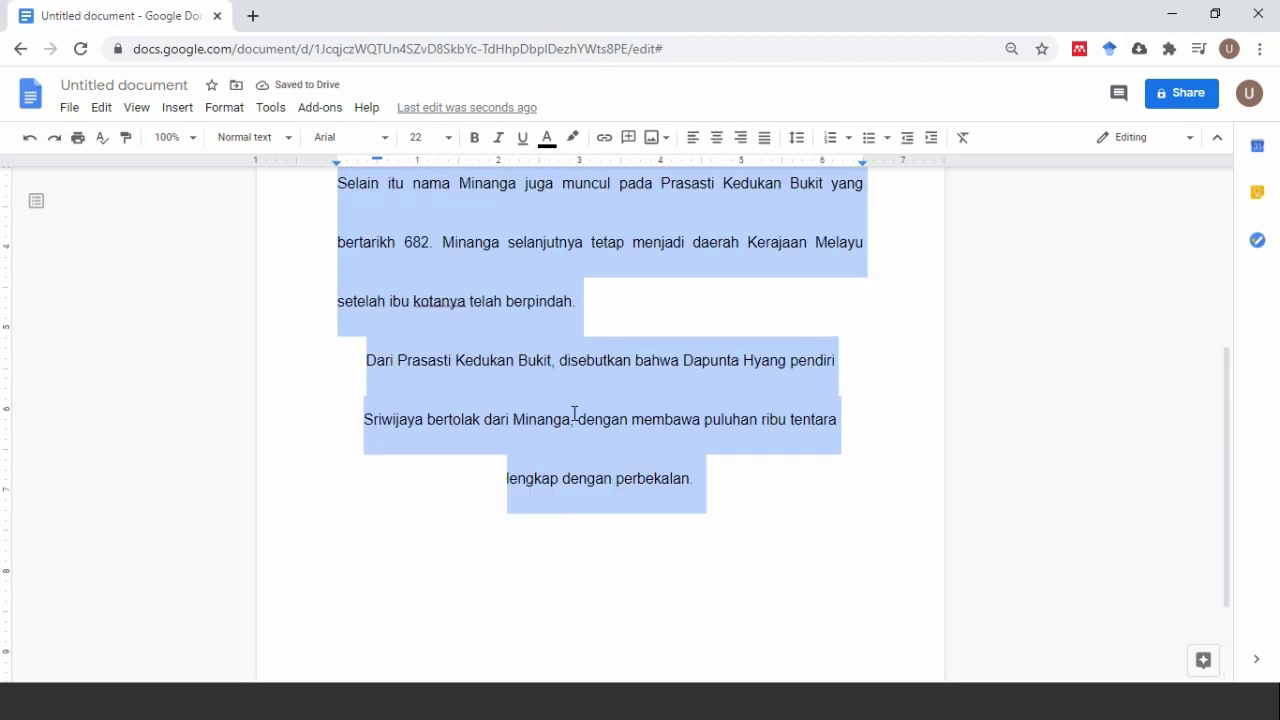
Select all three paragraphs and apply a custom line spacing of 1 to them
{"action": "left_click", "coordinate": [614, 370]}
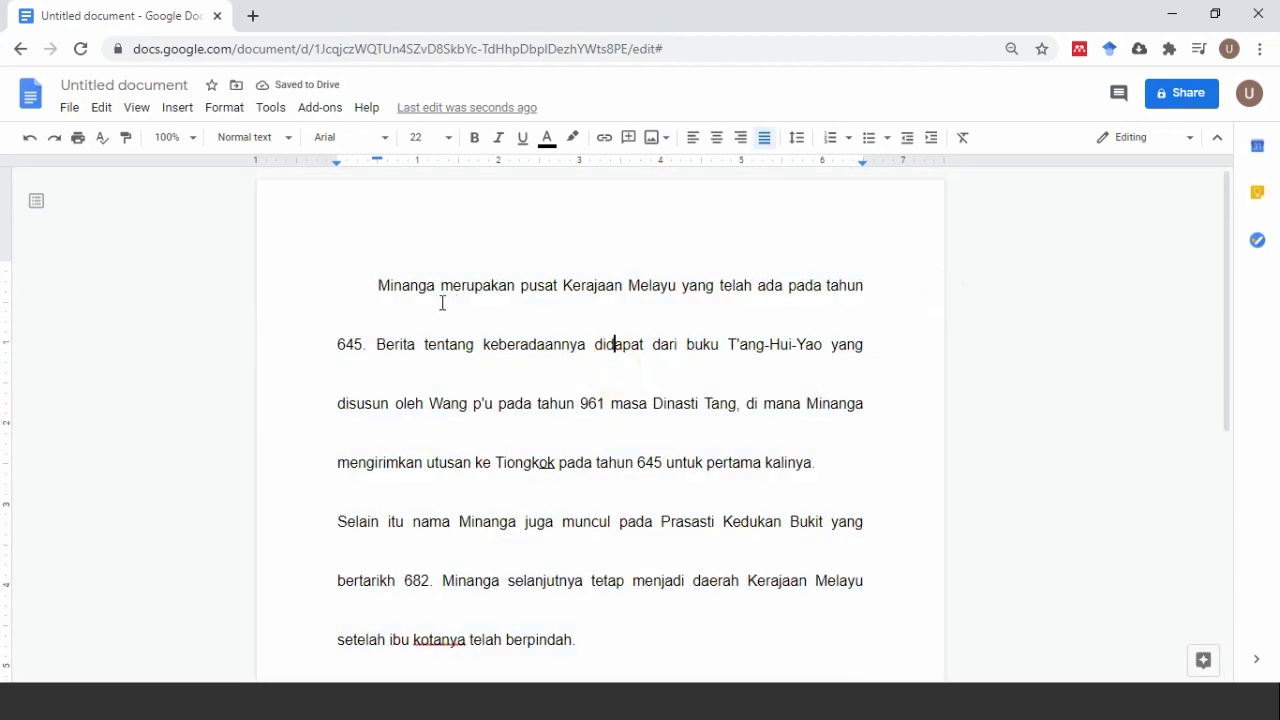
{"action": "left_click_drag", "start_coordinate": [366, 283], "coordinate": [749, 645]}
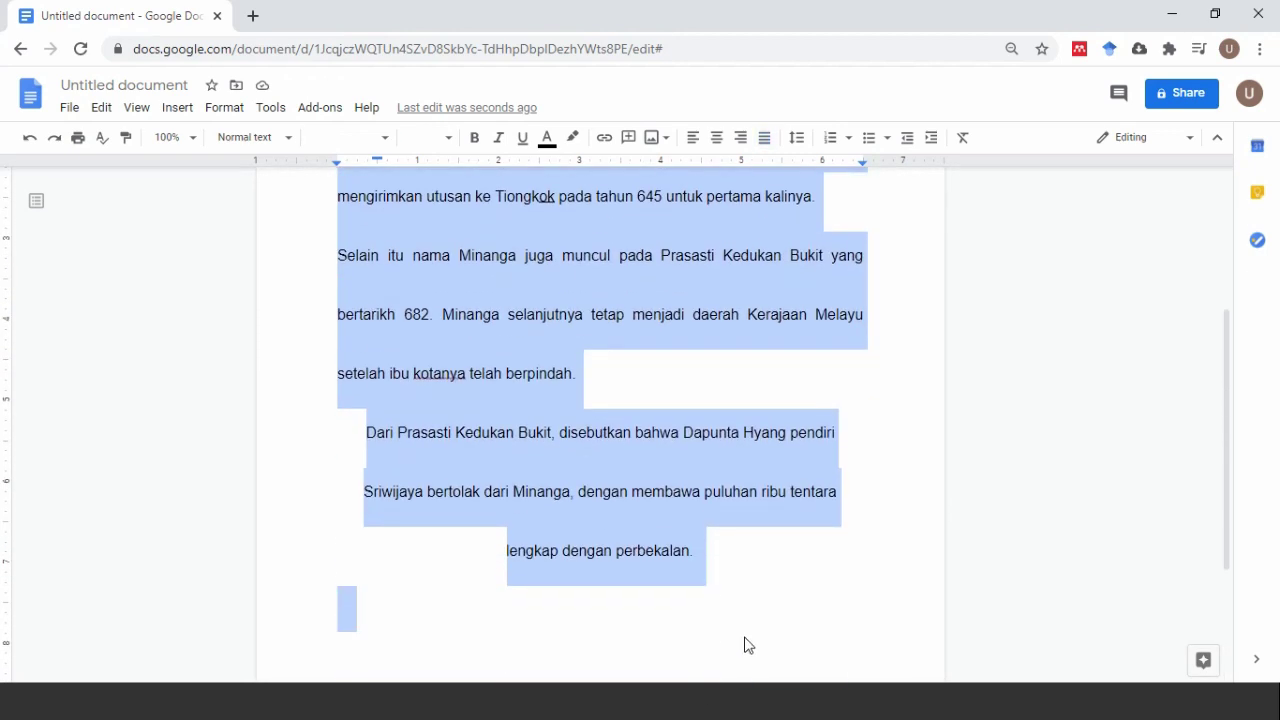
{"action": "left_click", "coordinate": [224, 107]}
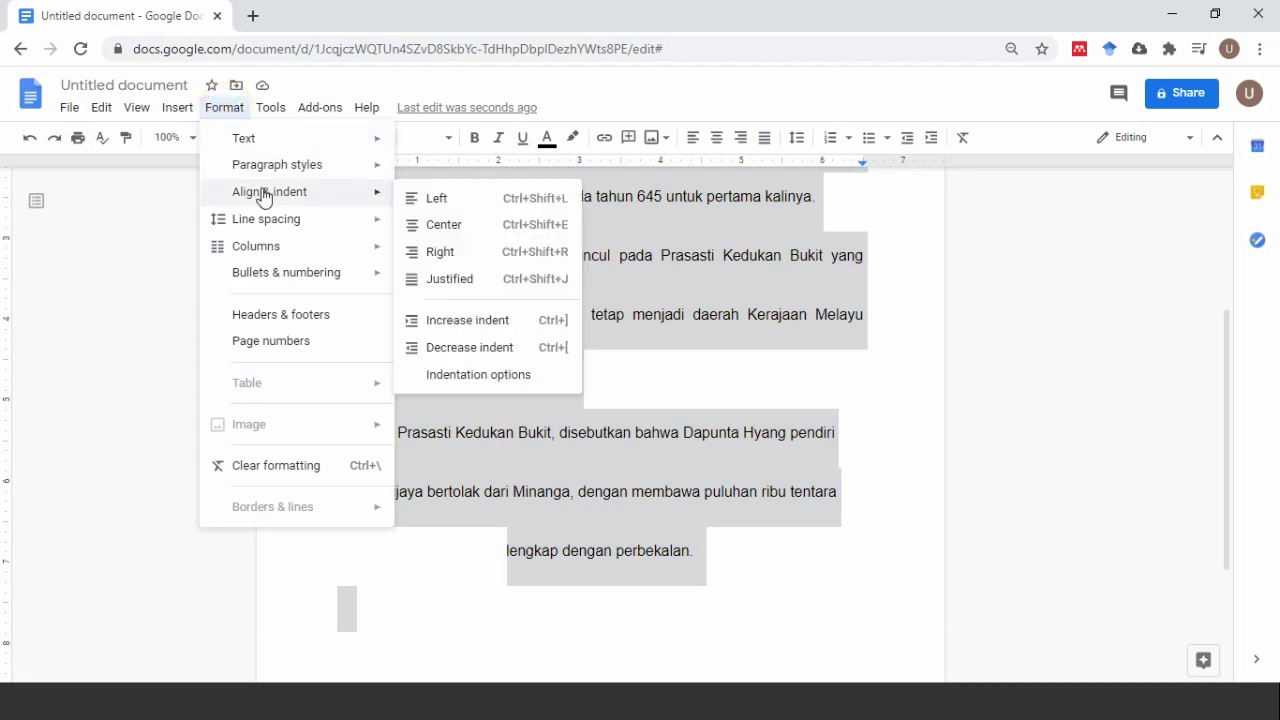
{"action": "mouse_move", "coordinate": [275, 222]}
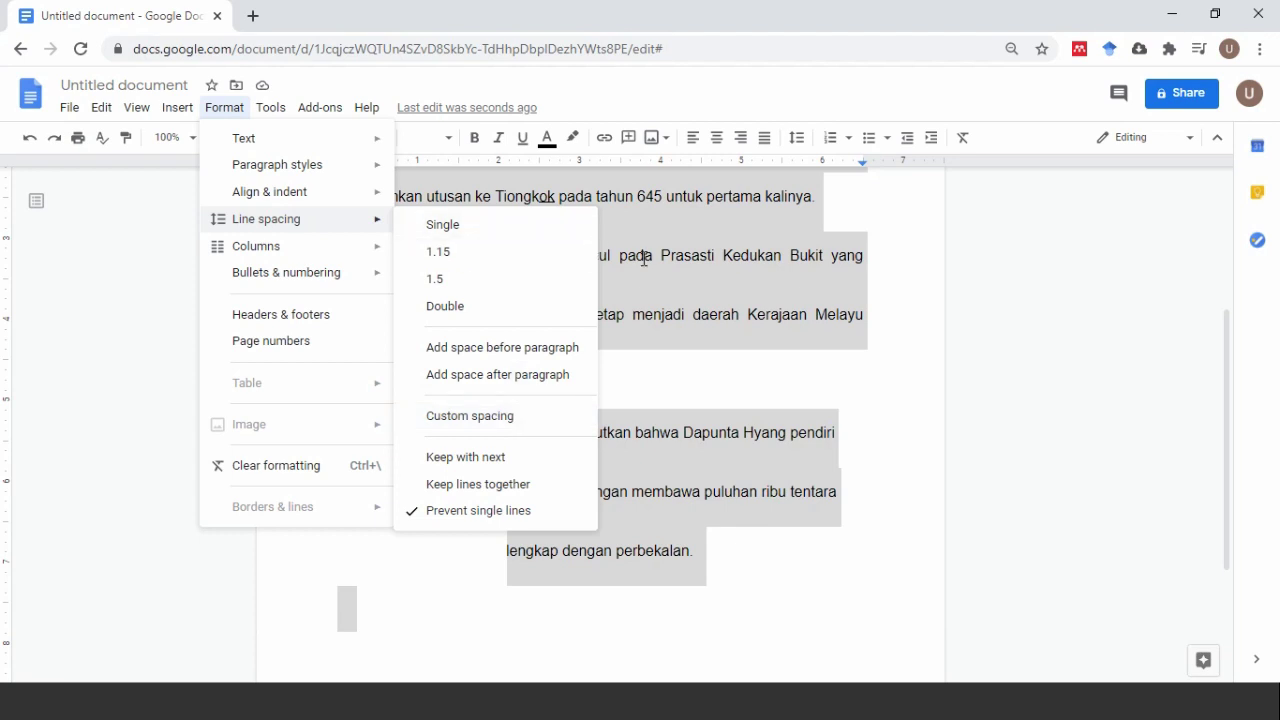
{"action": "left_click", "coordinate": [462, 416]}
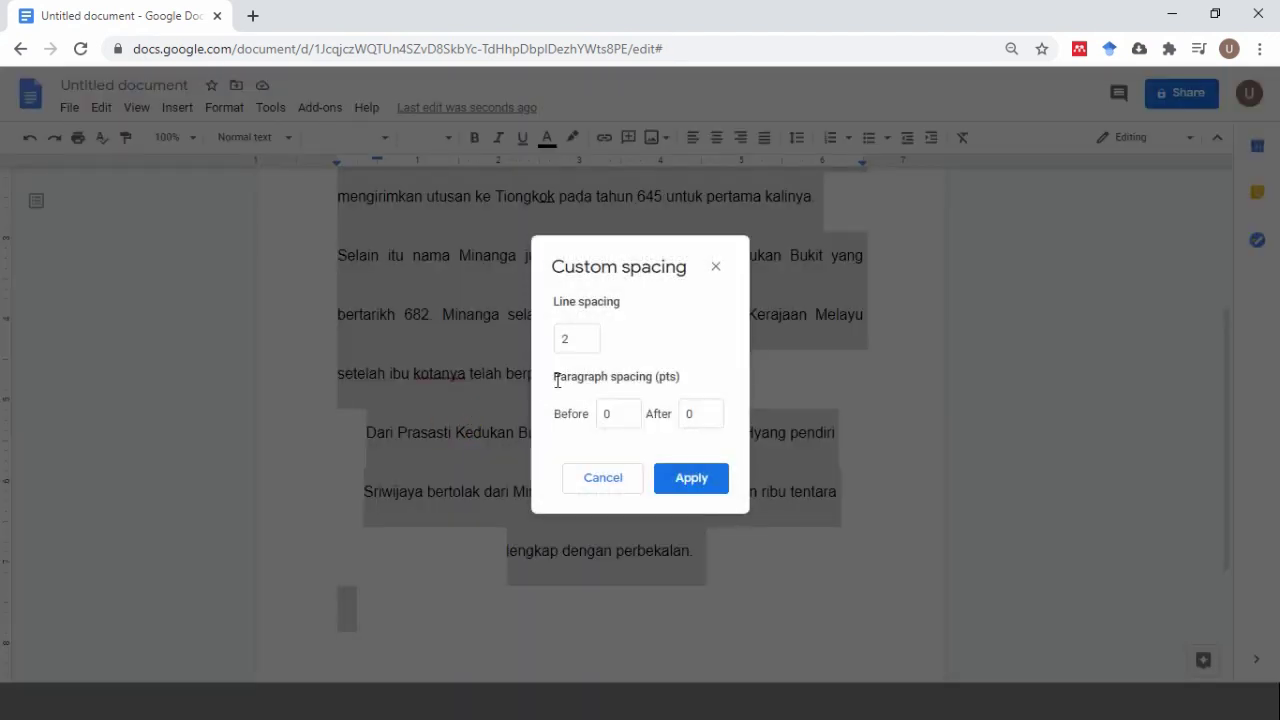
{"action": "left_click", "coordinate": [585, 338]}
{"action": "key", "text": "ctrl+a"}
{"action": "type", "text": "1"}
{"action": "left_click", "coordinate": [672, 477]}
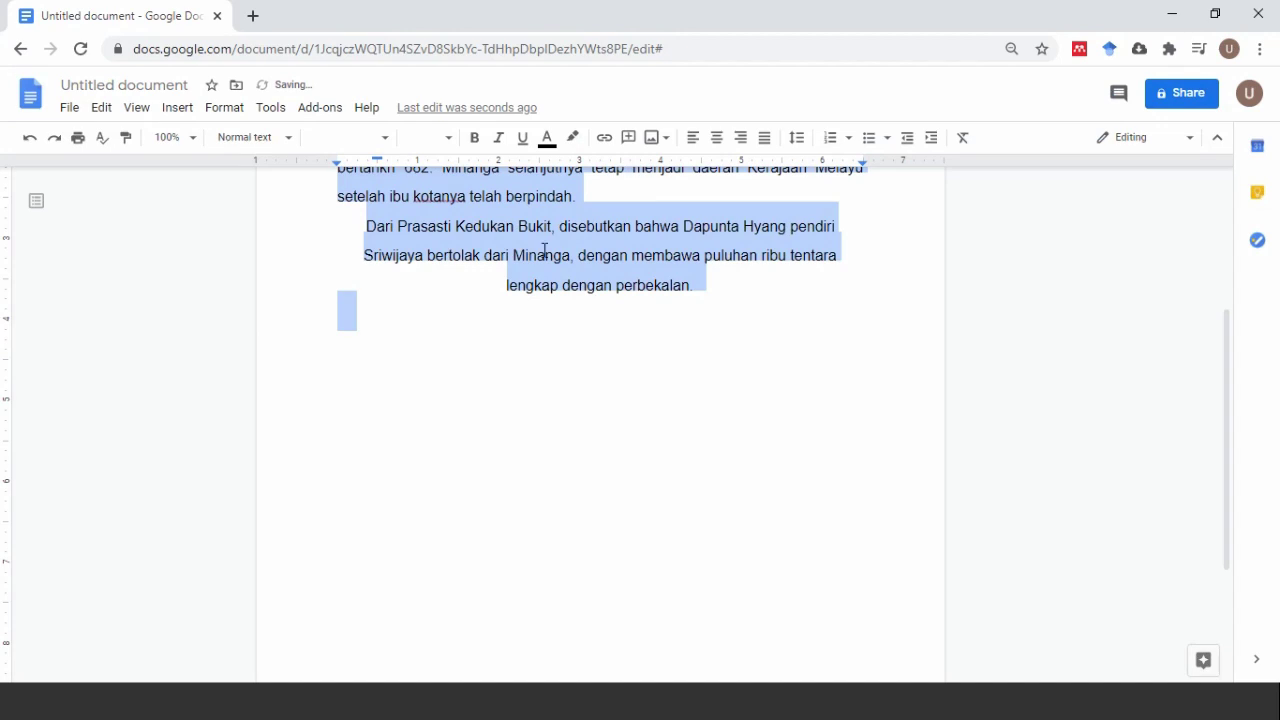
{"action": "scroll", "coordinate": [538, 269], "scroll_direction": "up", "scroll_amount": 3}
{"action": "left_click", "coordinate": [534, 299]}
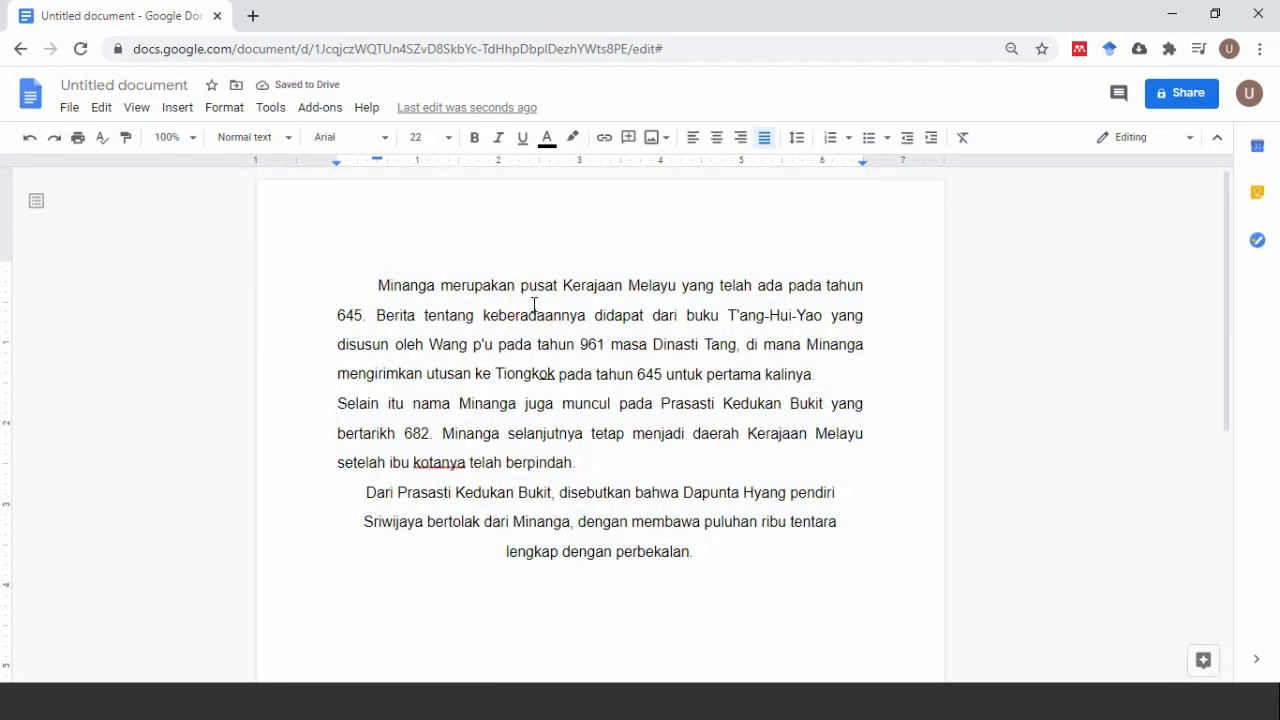
{"action": "left_click", "coordinate": [561, 385]}
{"action": "left_click", "coordinate": [228, 108]}
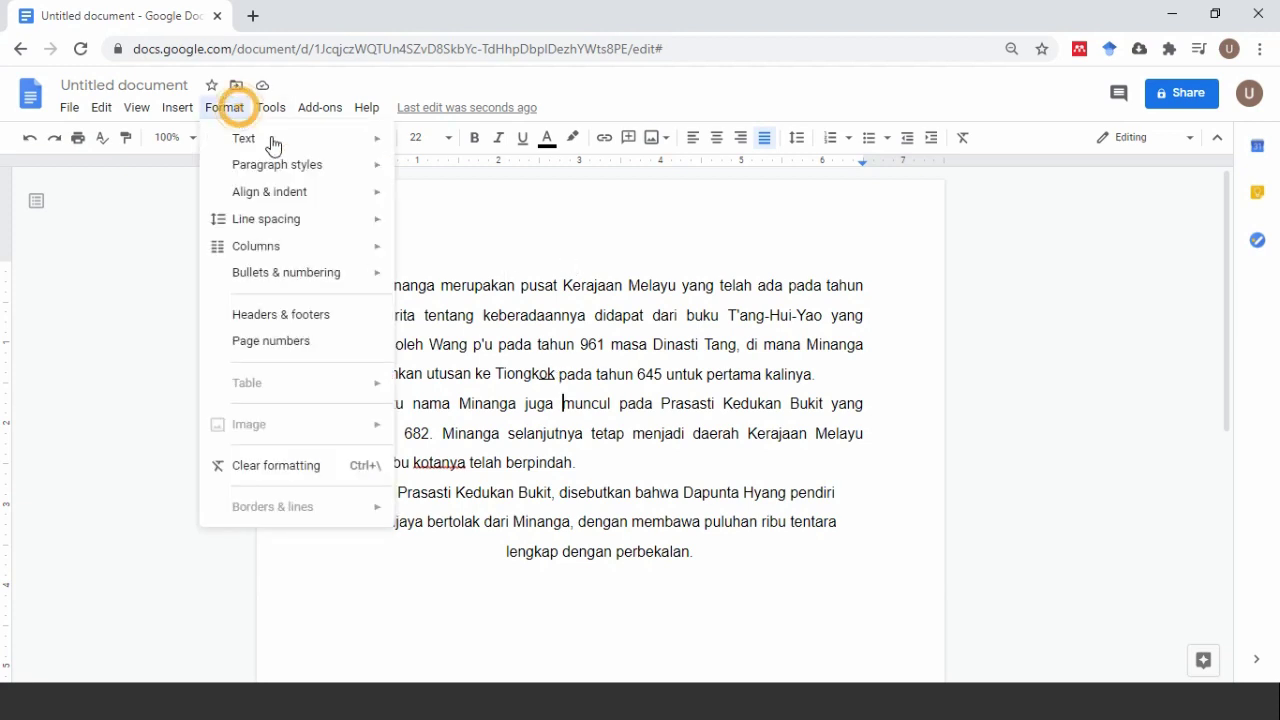
{"action": "left_click", "coordinate": [548, 308]}
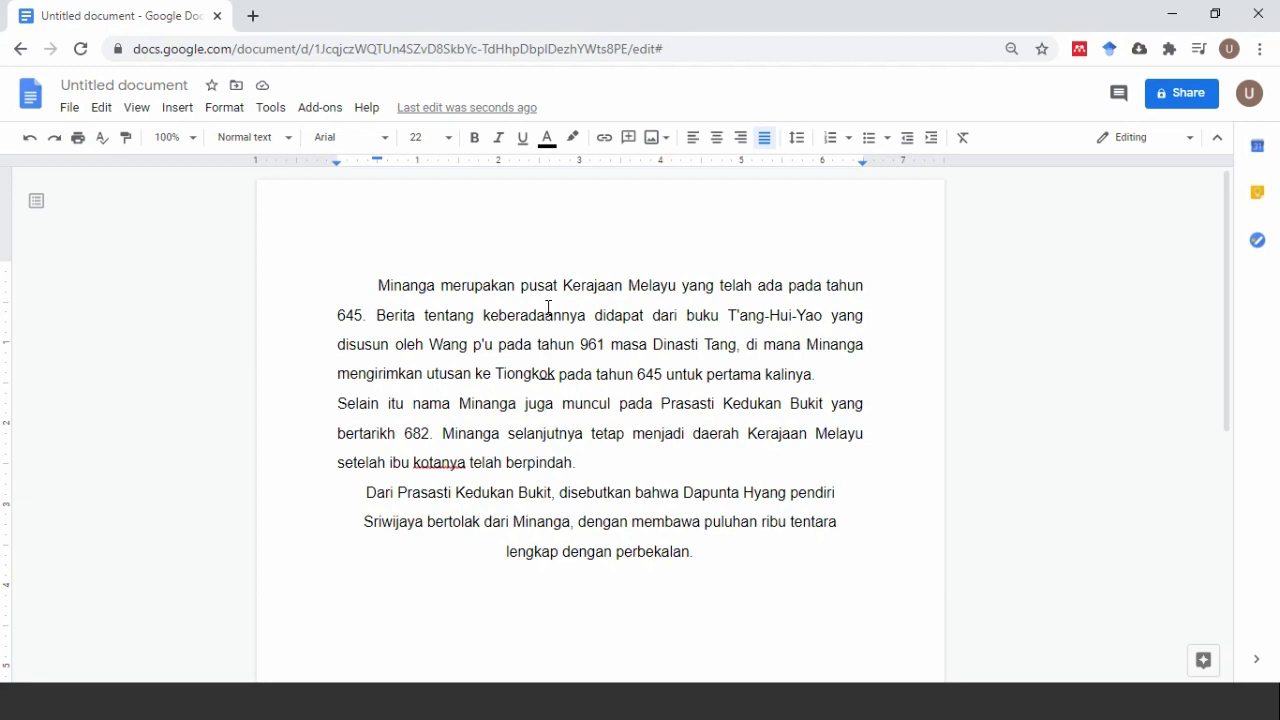
{"action": "left_click", "coordinate": [563, 450]}
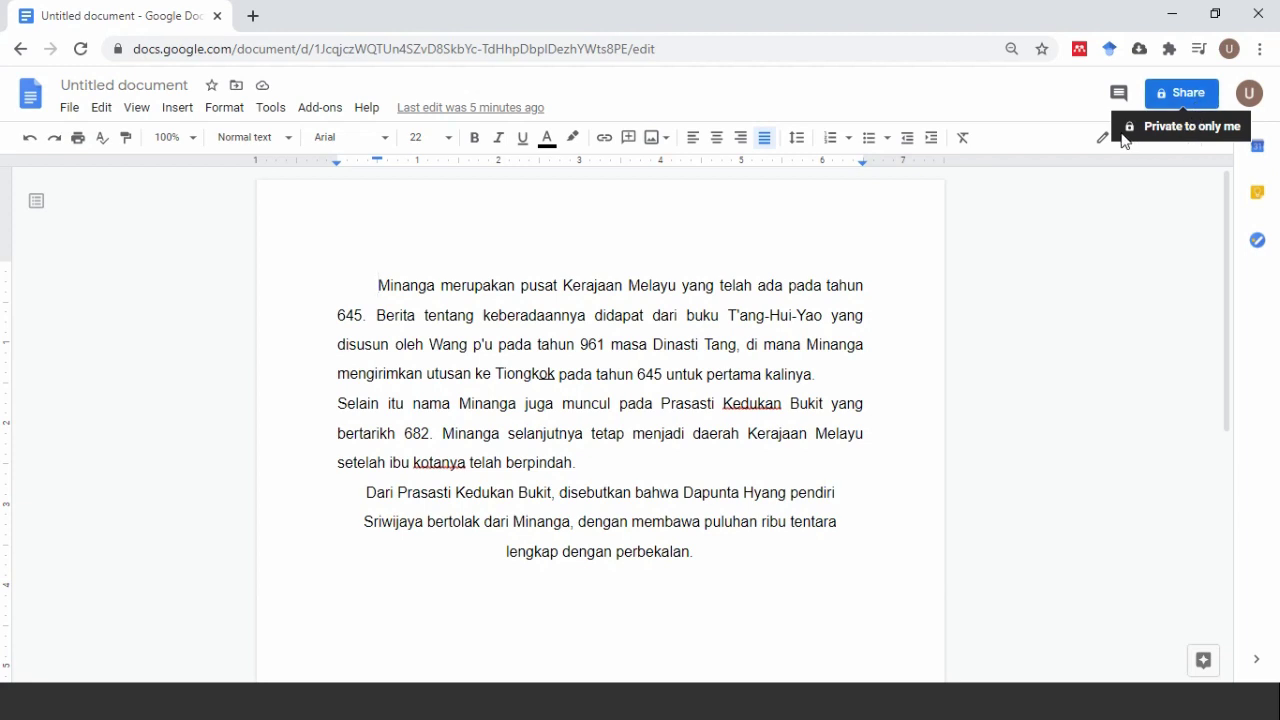
Start sharing the document, saving it under the name "Minang" and dismissing the sharing restrictions tip
{"action": "left_click", "coordinate": [1199, 100]}
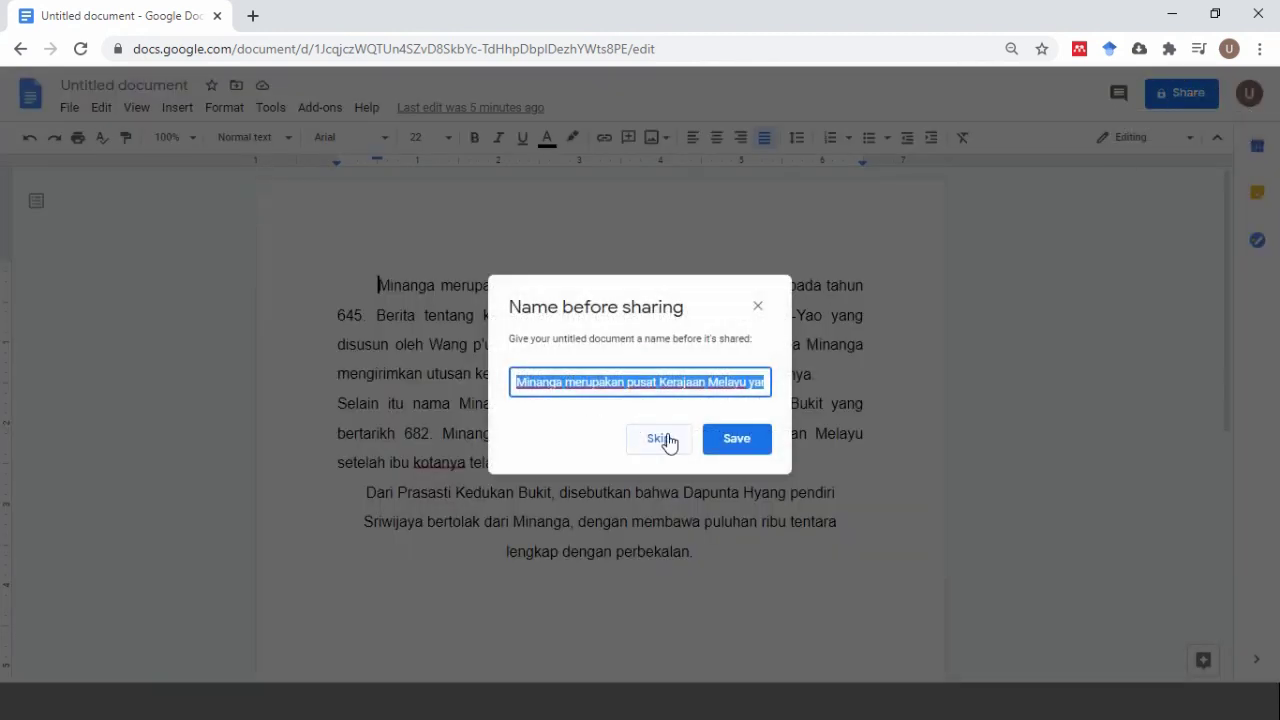
{"action": "type", "text": "Minang"}
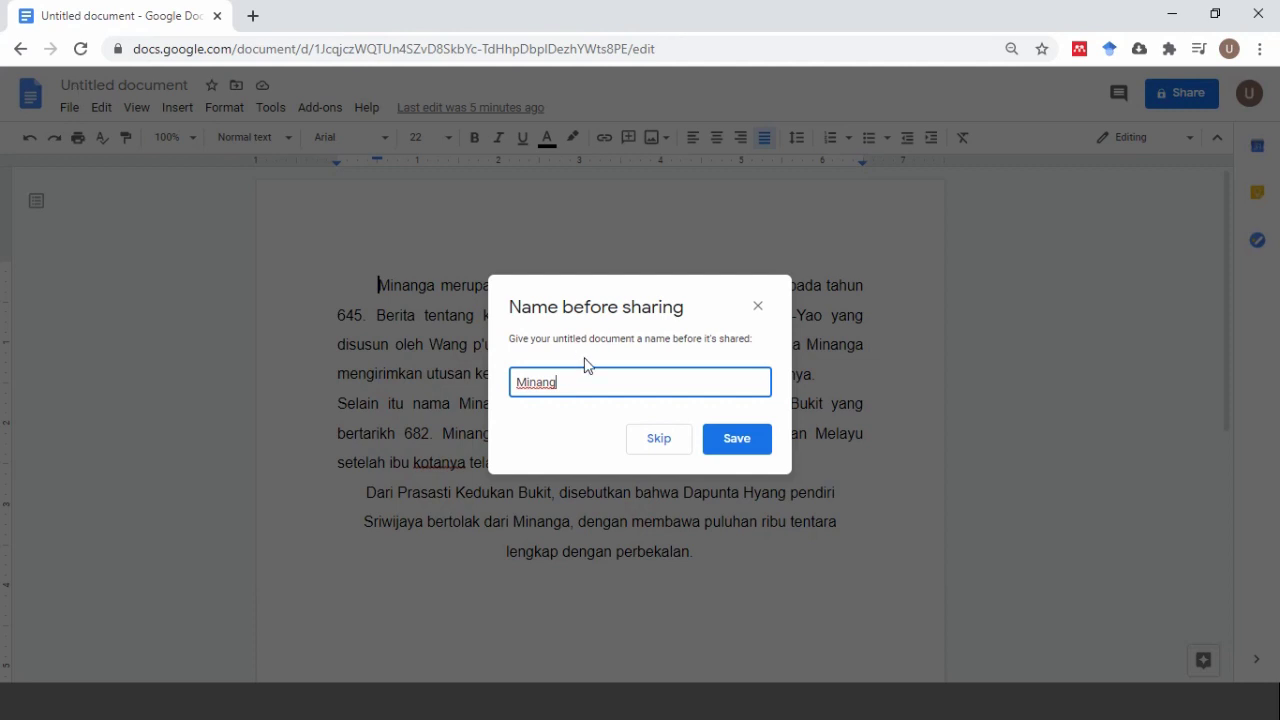
{"action": "left_click", "coordinate": [736, 443]}
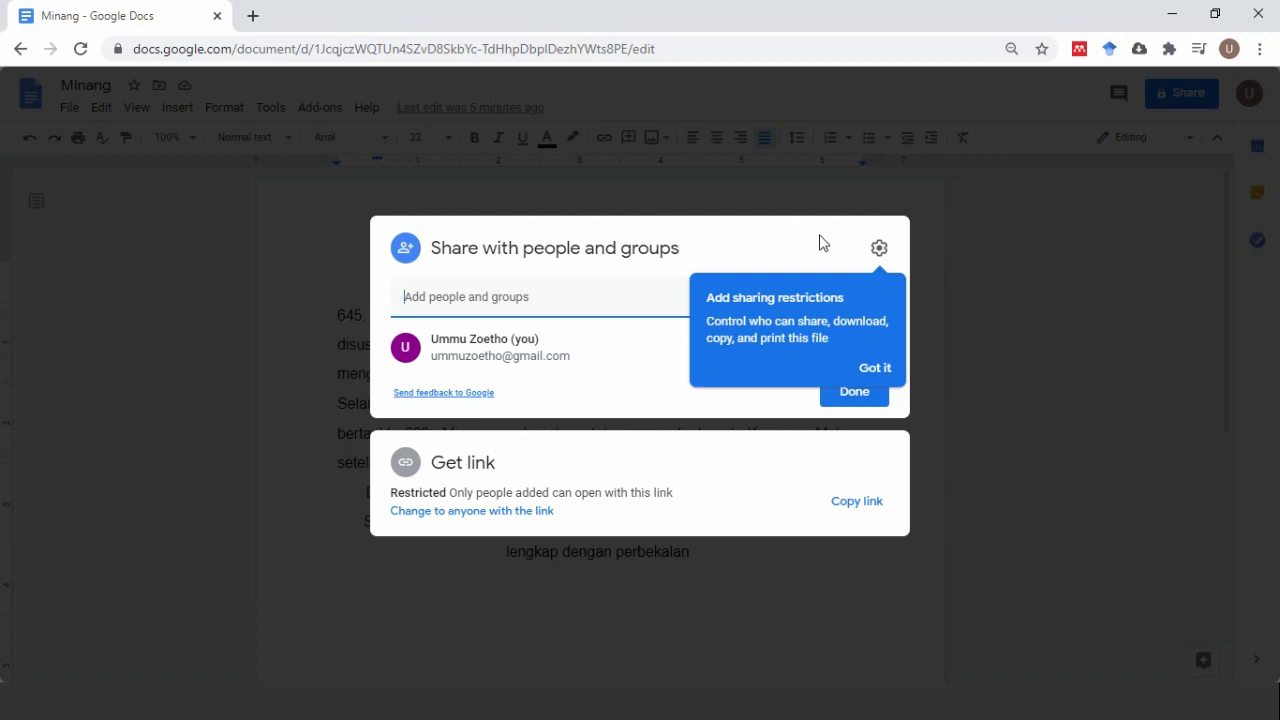
{"action": "left_click", "coordinate": [875, 368]}
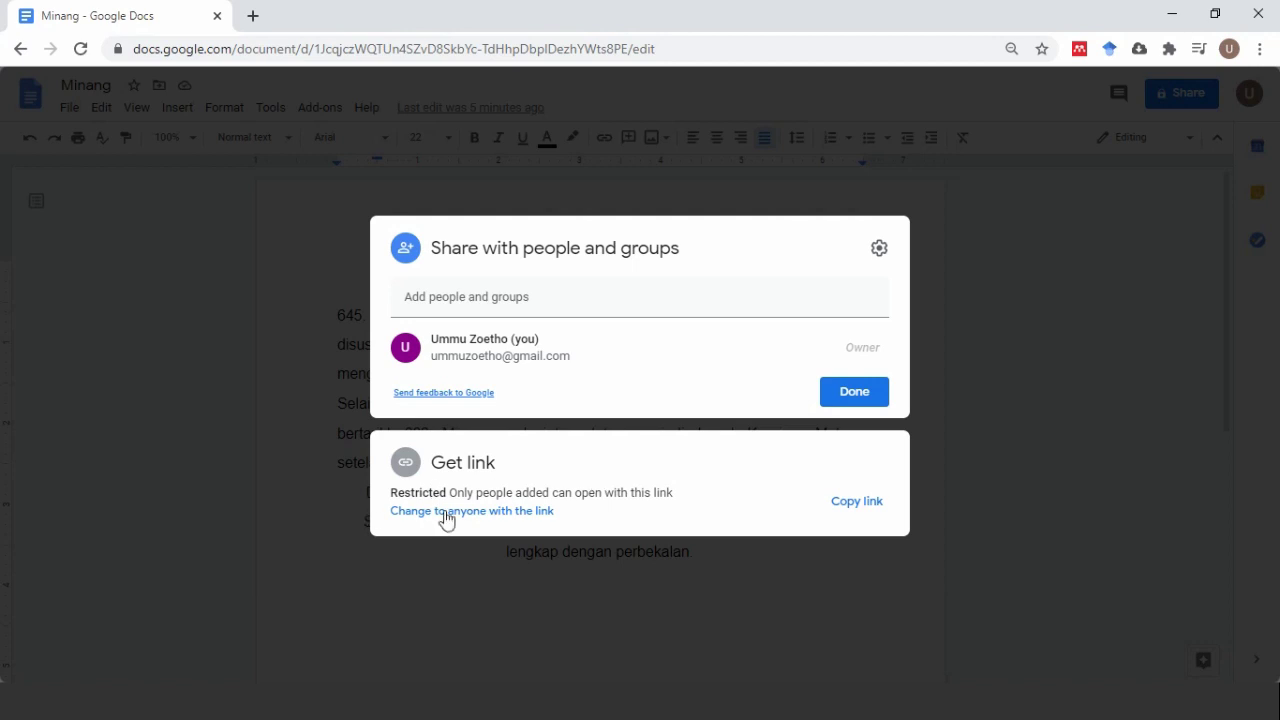
Change the document's link access from Restricted to "Anyone with the link"
{"action": "left_click", "coordinate": [388, 500]}
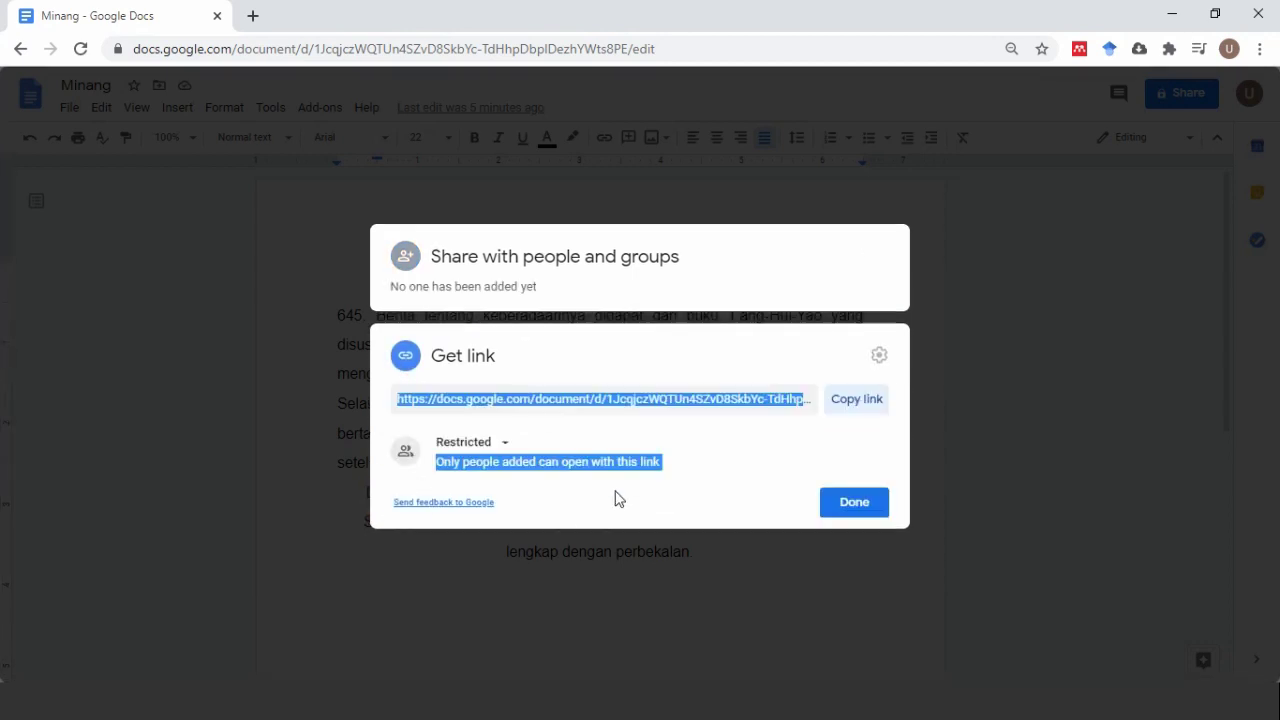
{"action": "left_click", "coordinate": [674, 370]}
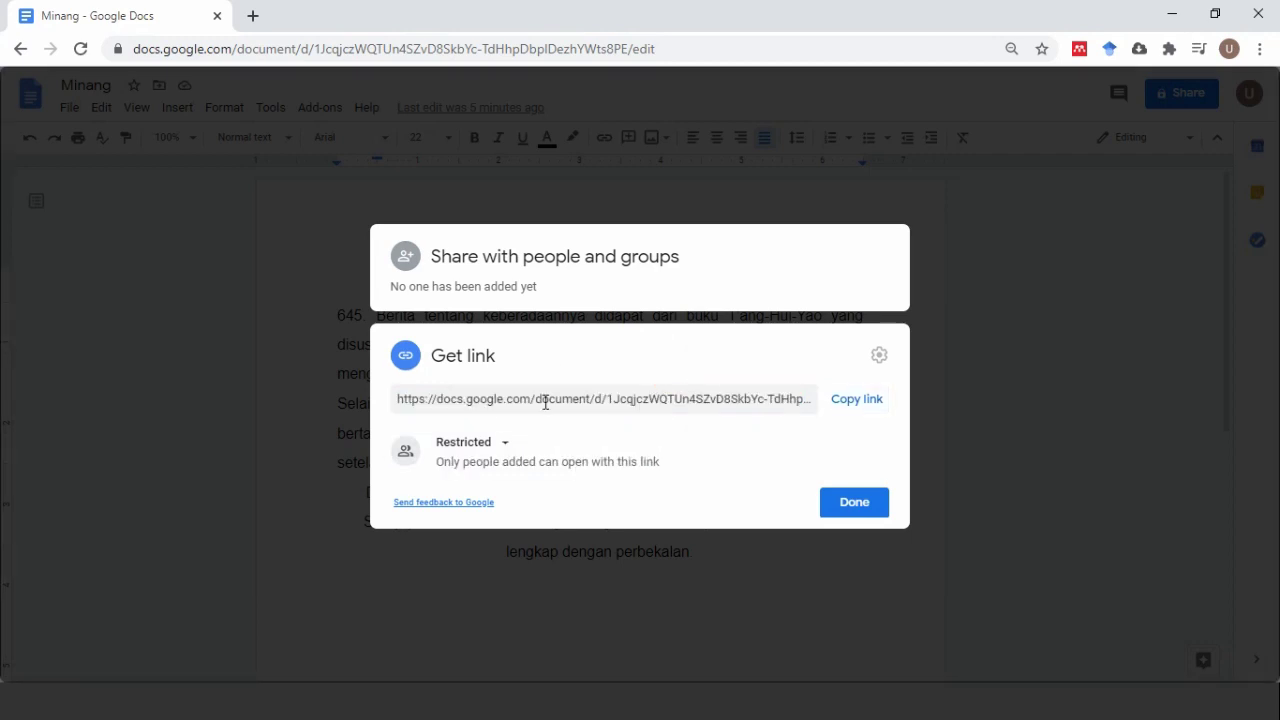
{"action": "left_click", "coordinate": [475, 446]}
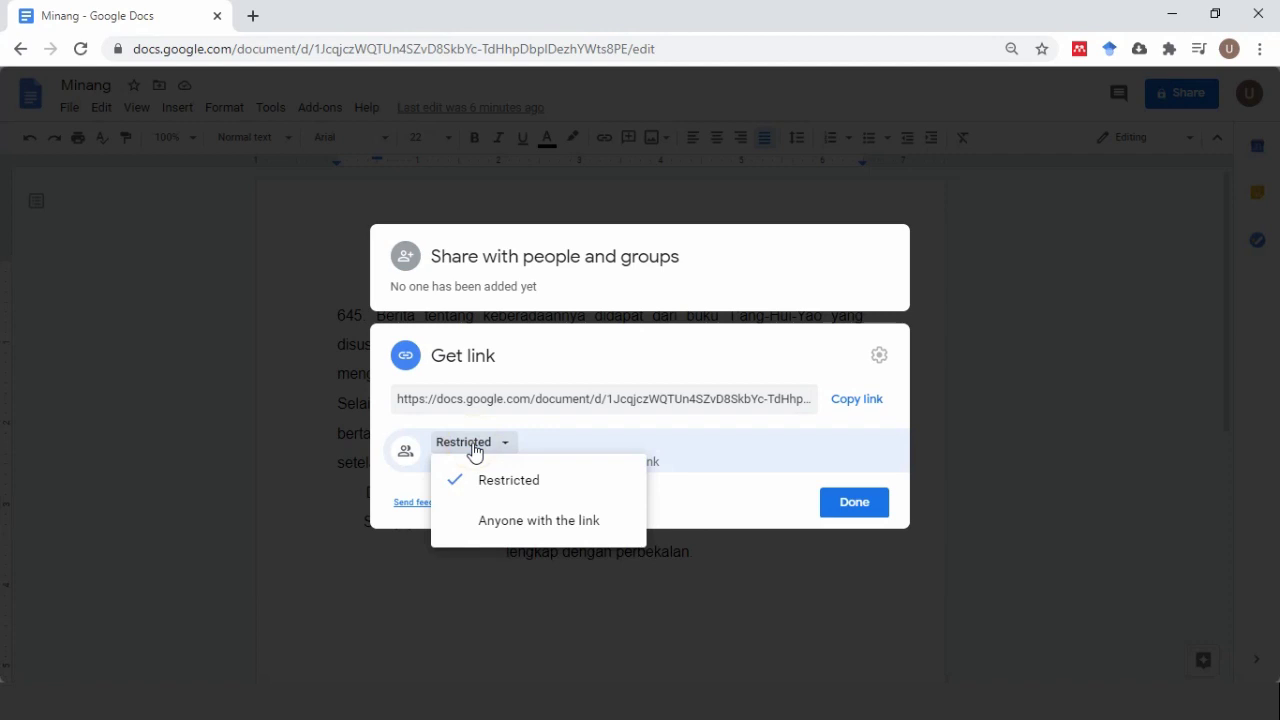
{"action": "left_click", "coordinate": [476, 538]}
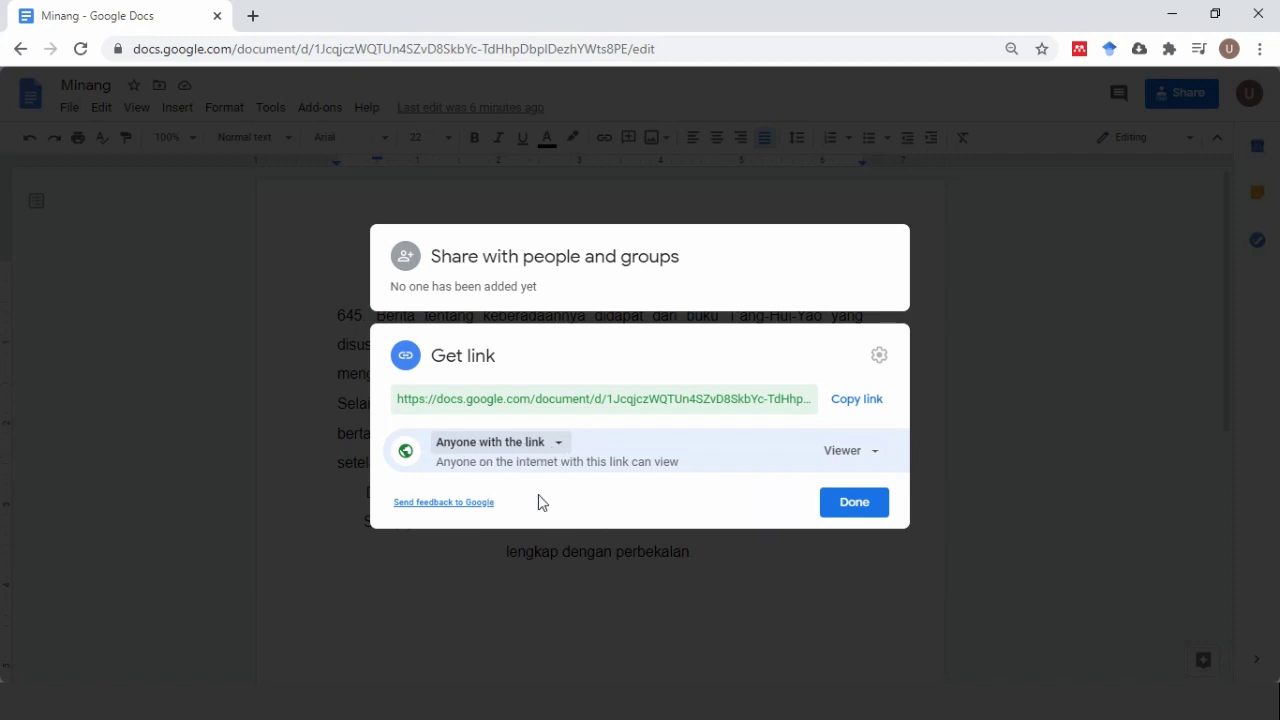
Review the link permission roles, keep Viewer, copy the sharing link and finish sharing
{"action": "left_click", "coordinate": [885, 458]}
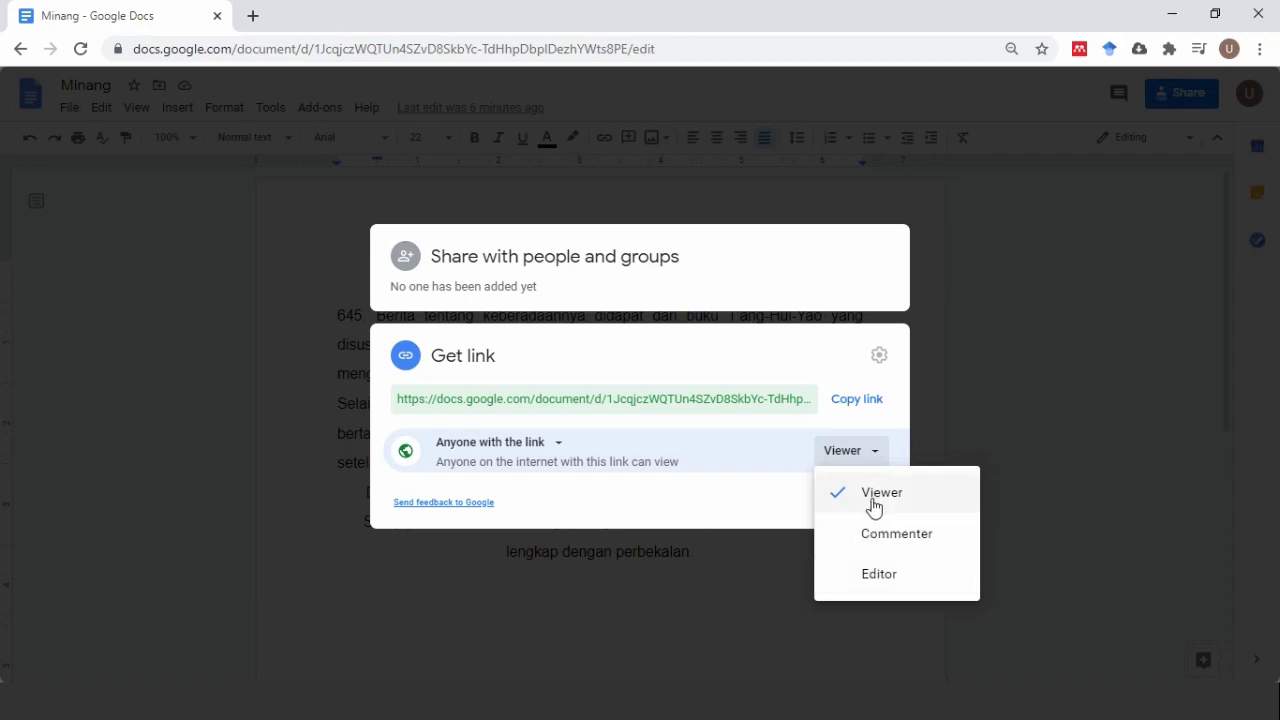
{"action": "left_click", "coordinate": [762, 499]}
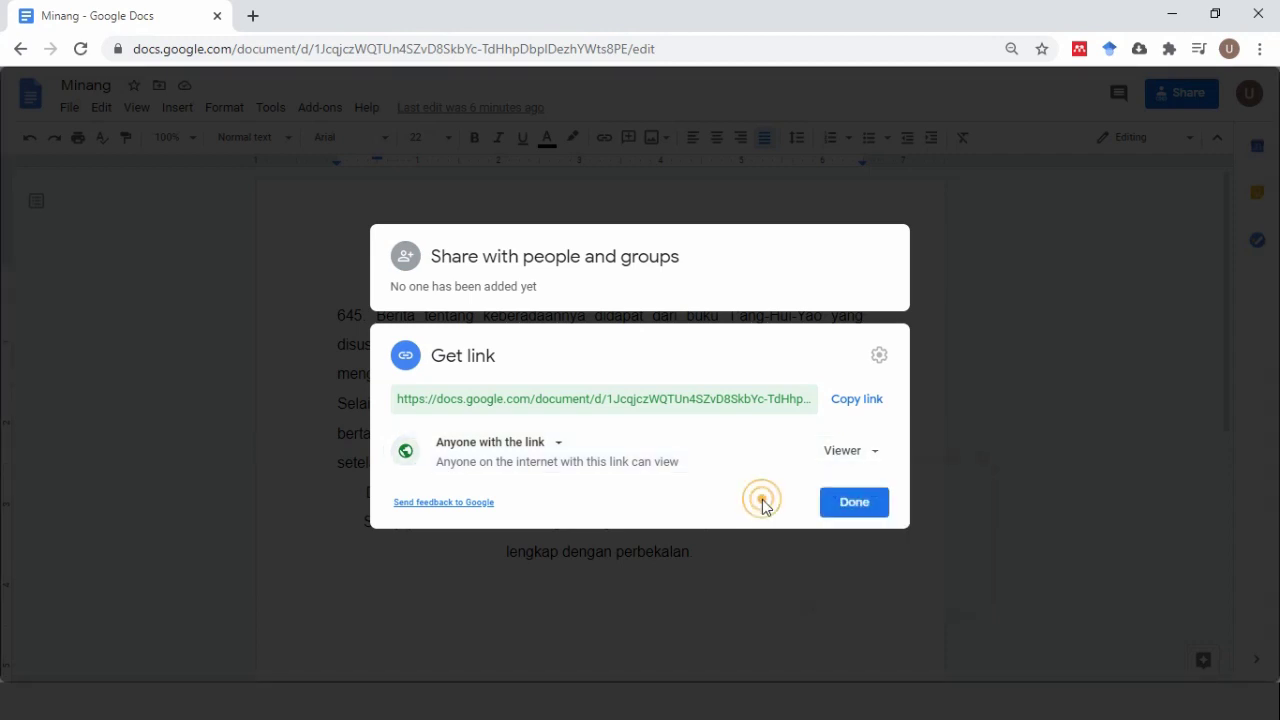
{"action": "left_click", "coordinate": [864, 455]}
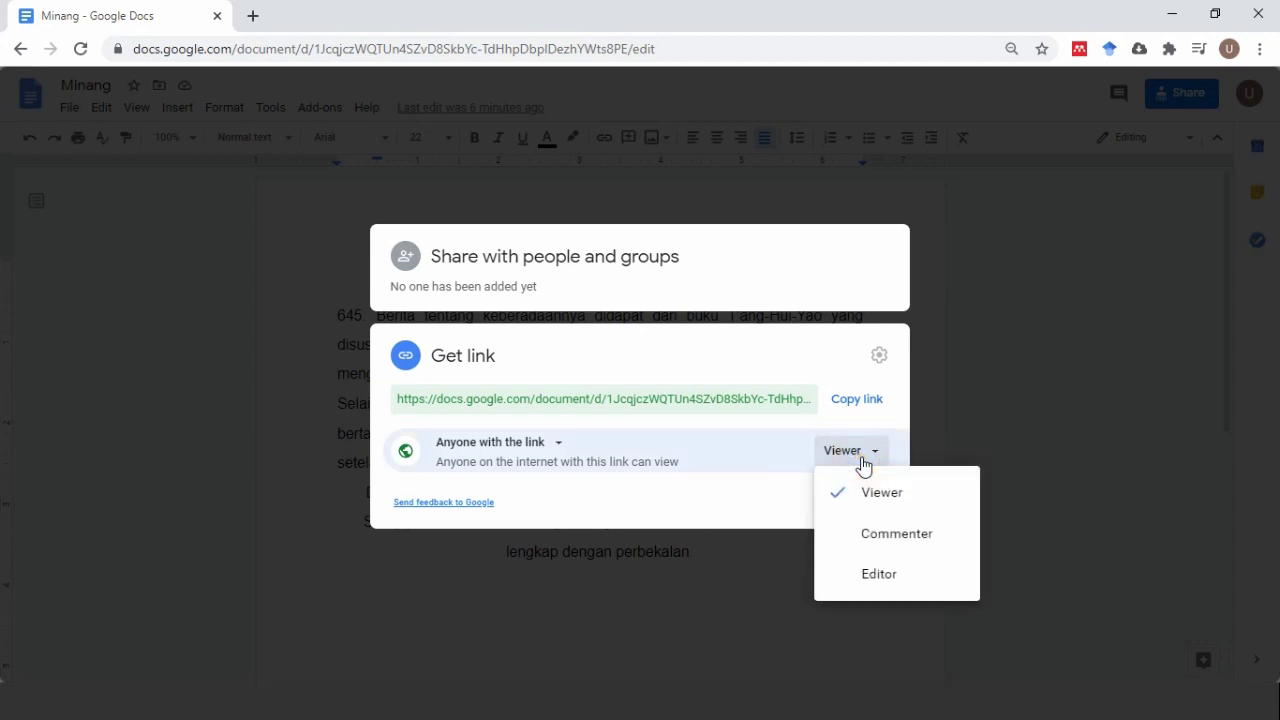
{"action": "left_click", "coordinate": [928, 497]}
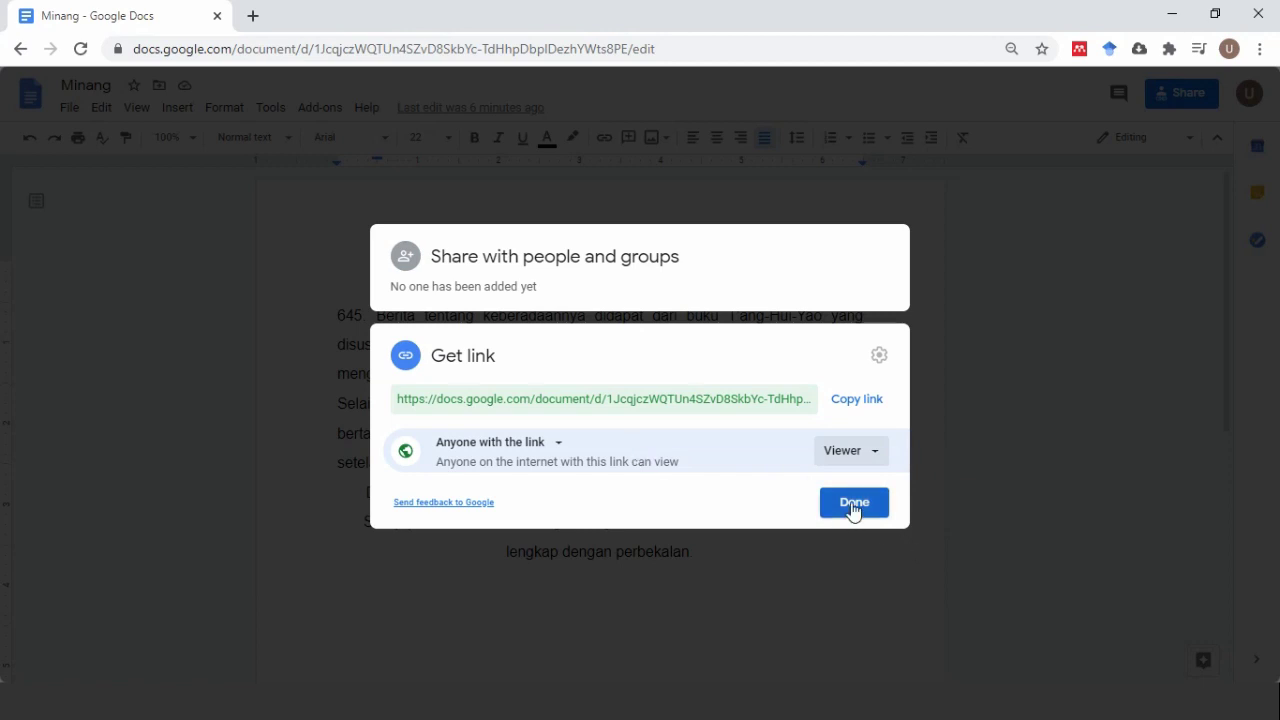
{"action": "left_click", "coordinate": [866, 401]}
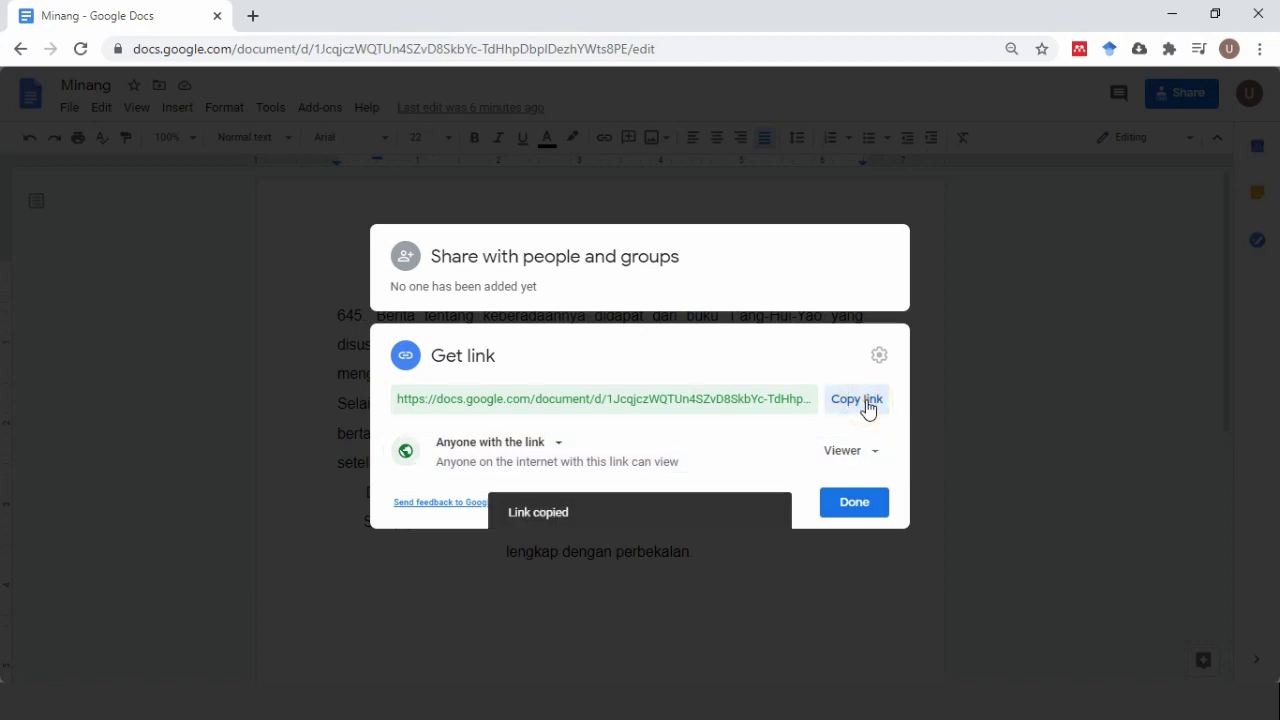
{"action": "left_click", "coordinate": [868, 503]}
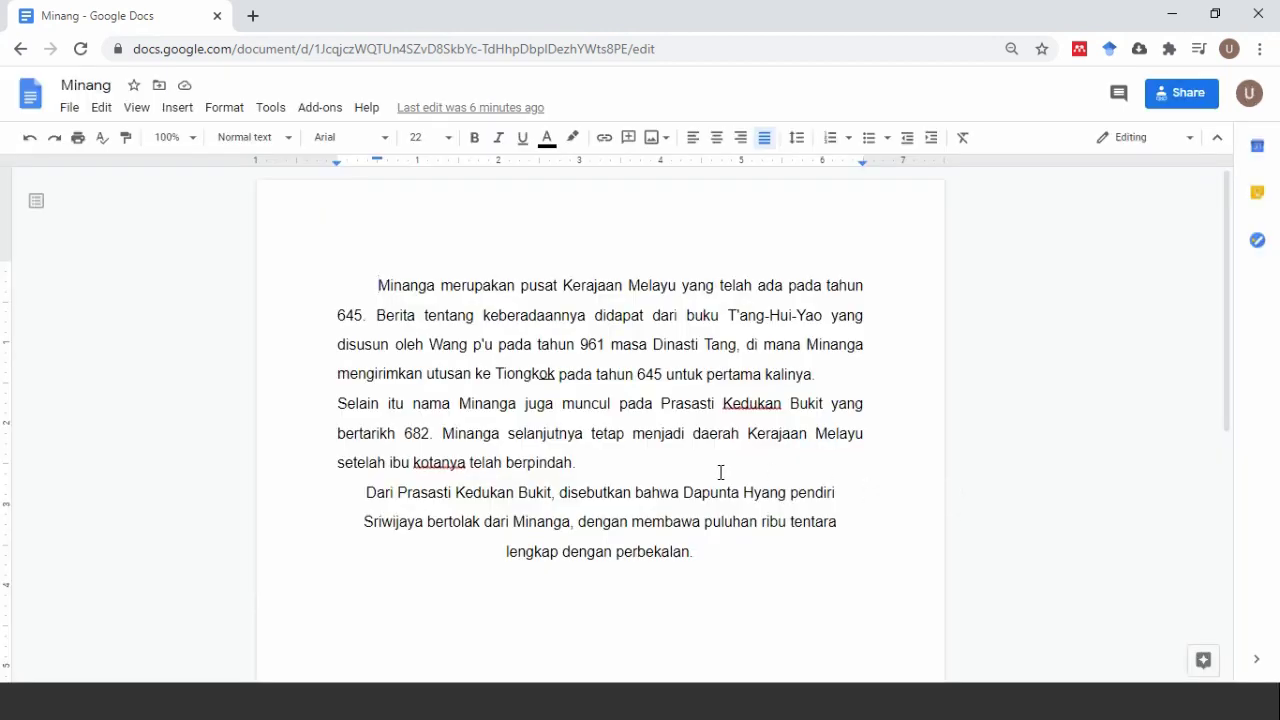
Paste the copied sharing link on the empty line below the third paragraph
{"action": "scroll", "coordinate": [725, 485], "scroll_direction": "down", "scroll_amount": 2}
{"action": "left_click", "coordinate": [743, 377]}
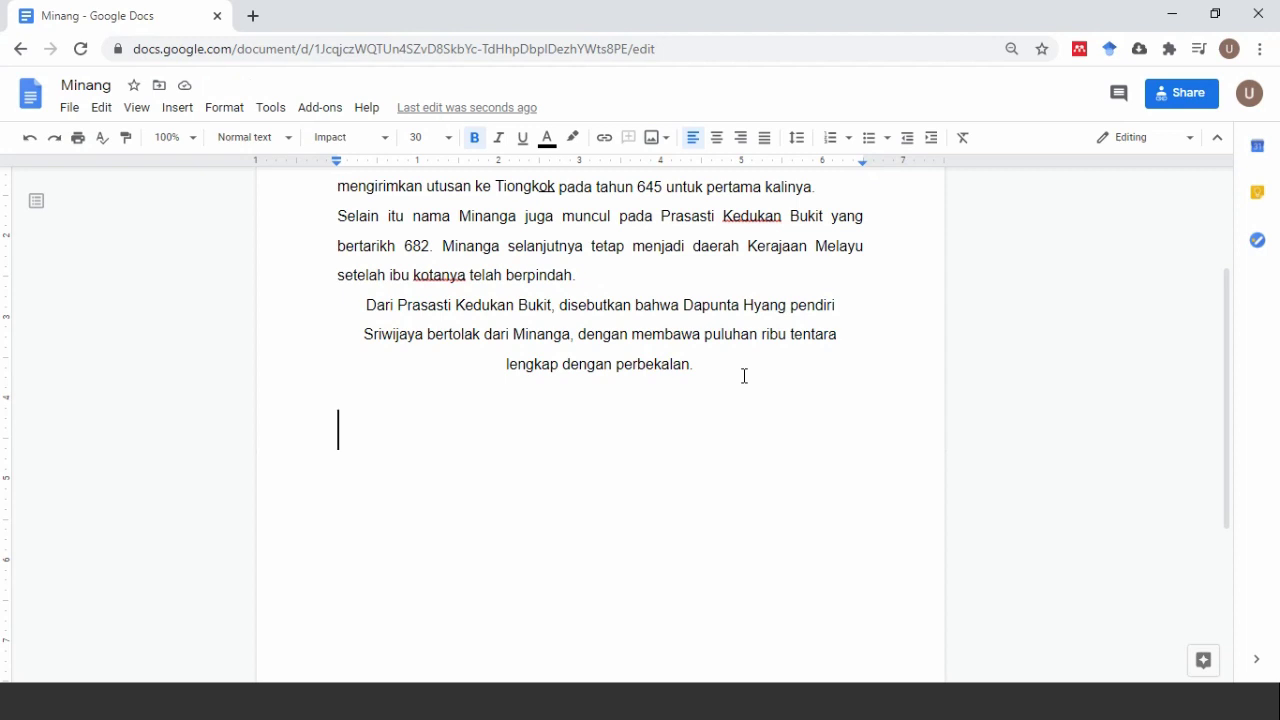
{"action": "key", "text": "ctrl+v"}
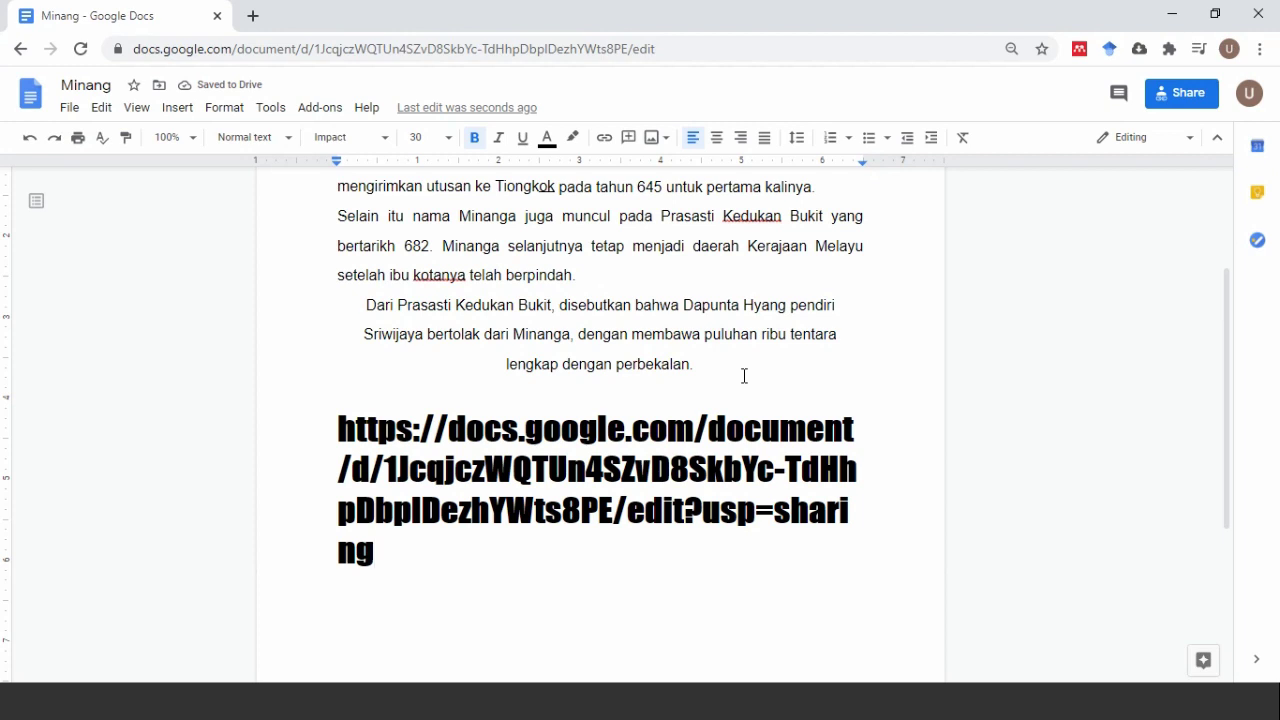
Select the entire pasted sharing link to point it out, and clear the selection
{"action": "left_click_drag", "start_coordinate": [337, 428], "coordinate": [431, 563]}
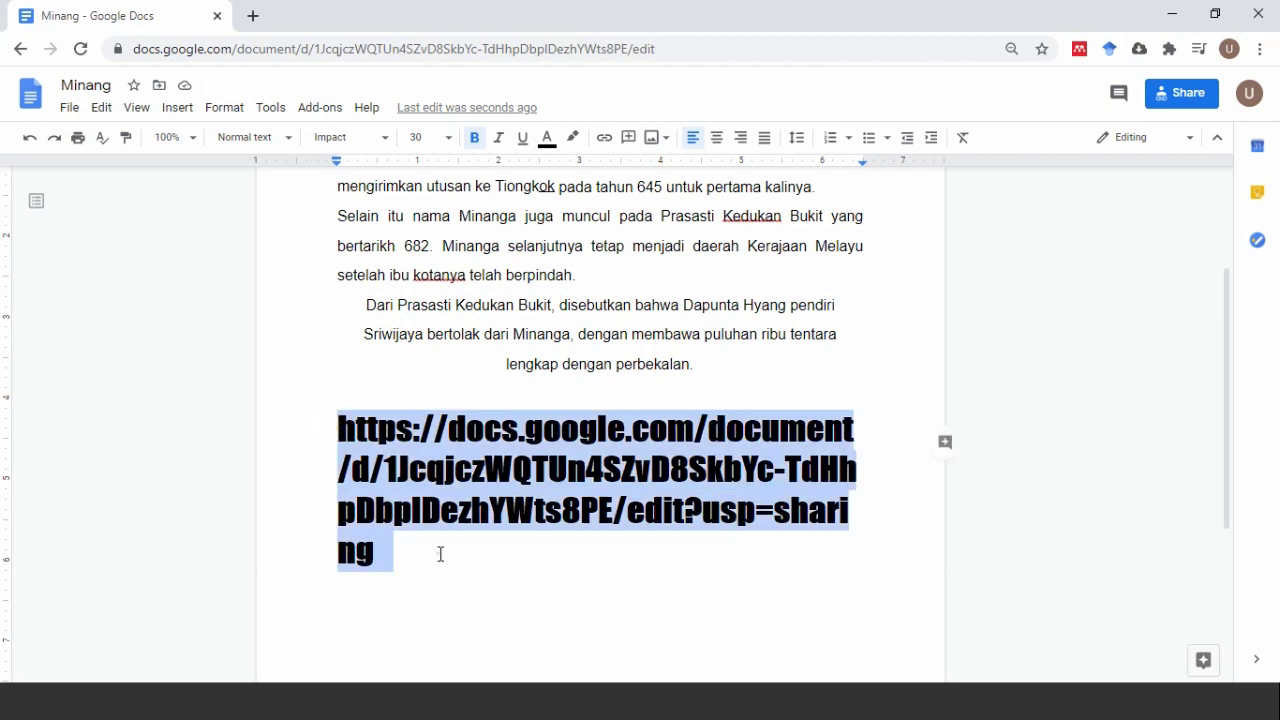
{"action": "left_click", "coordinate": [440, 551]}
{"action": "left_click_drag", "start_coordinate": [337, 428], "coordinate": [523, 611]}
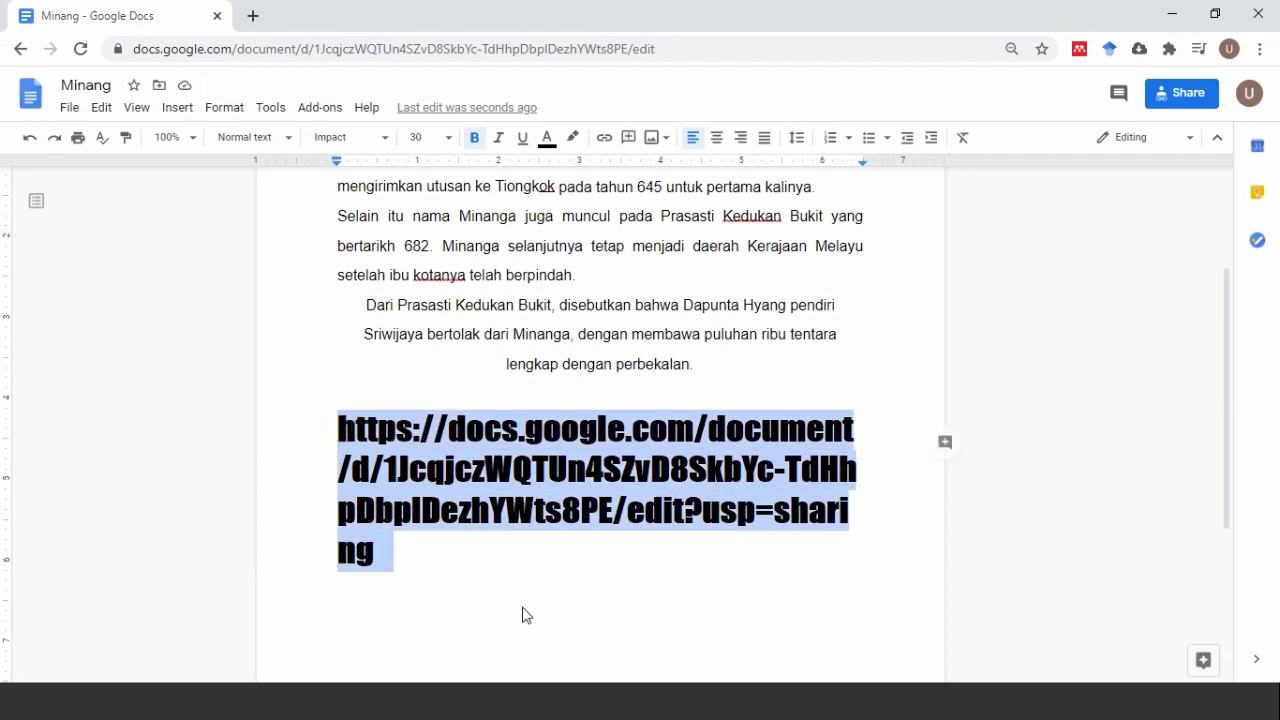
{"action": "left_click", "coordinate": [489, 558]}
{"action": "left_click_drag", "start_coordinate": [469, 571], "coordinate": [340, 420]}
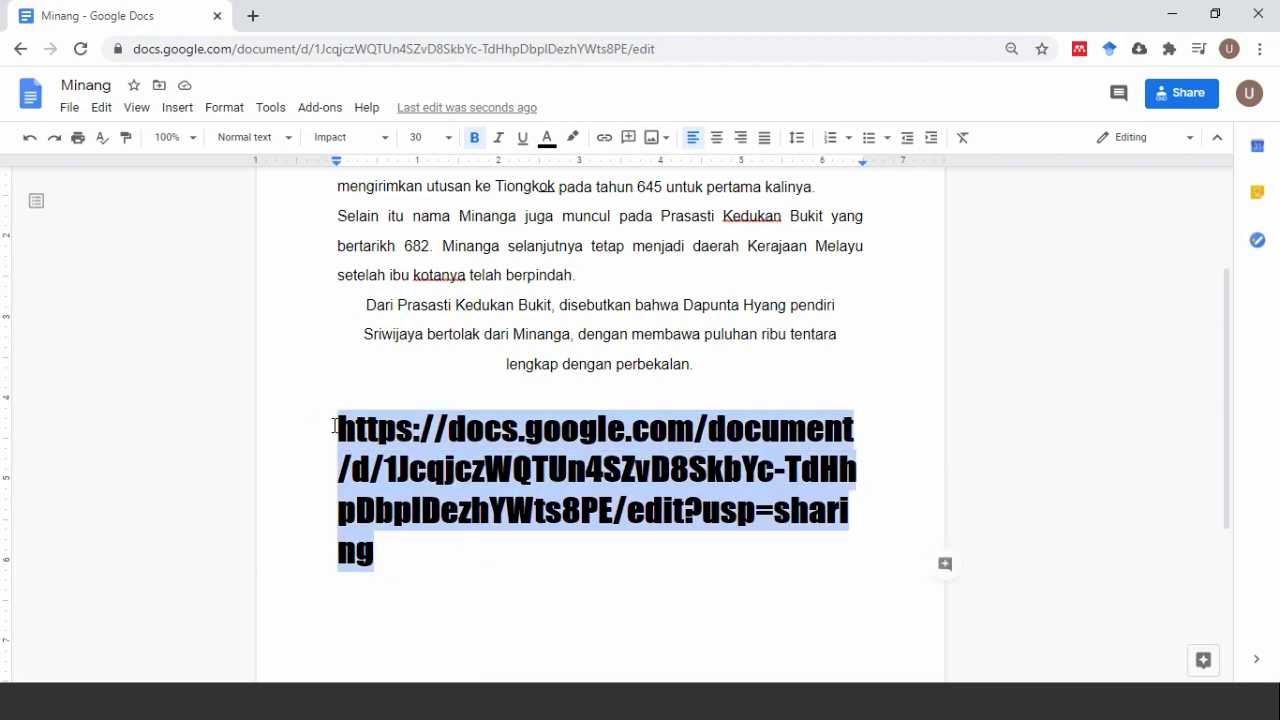
{"action": "left_click", "coordinate": [508, 492]}
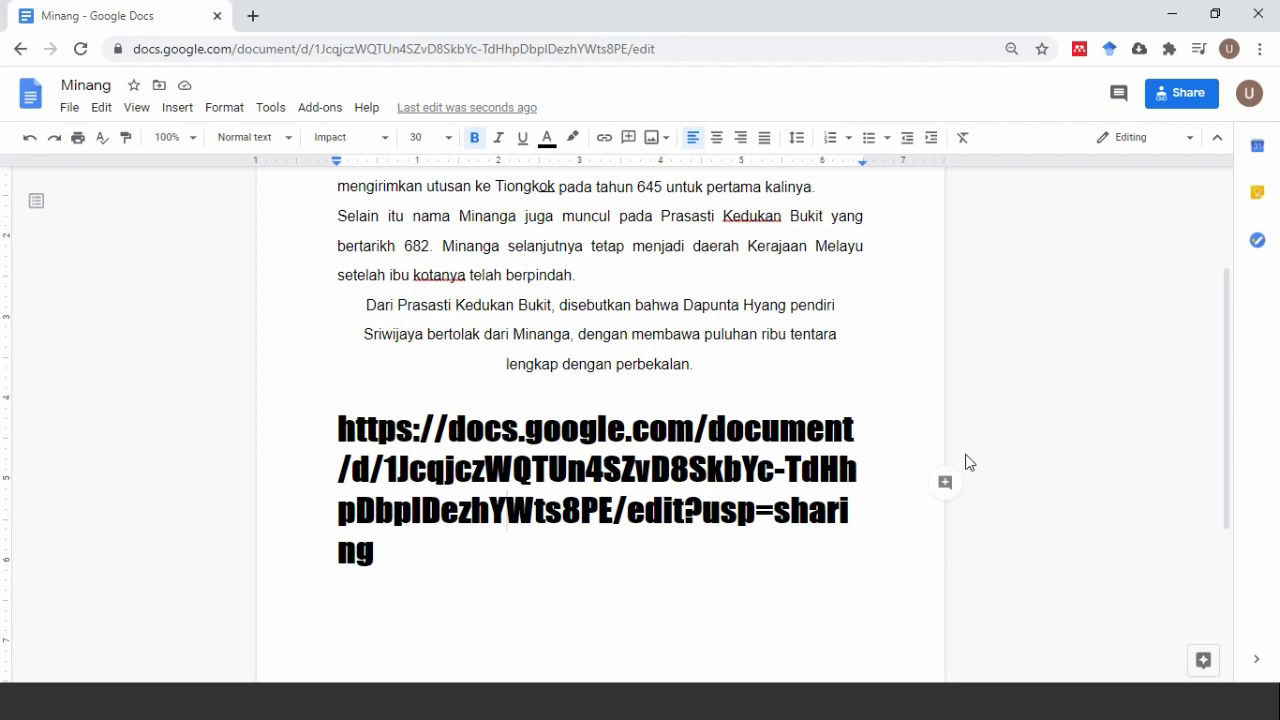
{"action": "key", "text": "alt"}
{"action": "scroll", "coordinate": [1129, 392], "scroll_direction": "down", "scroll_amount": 1}
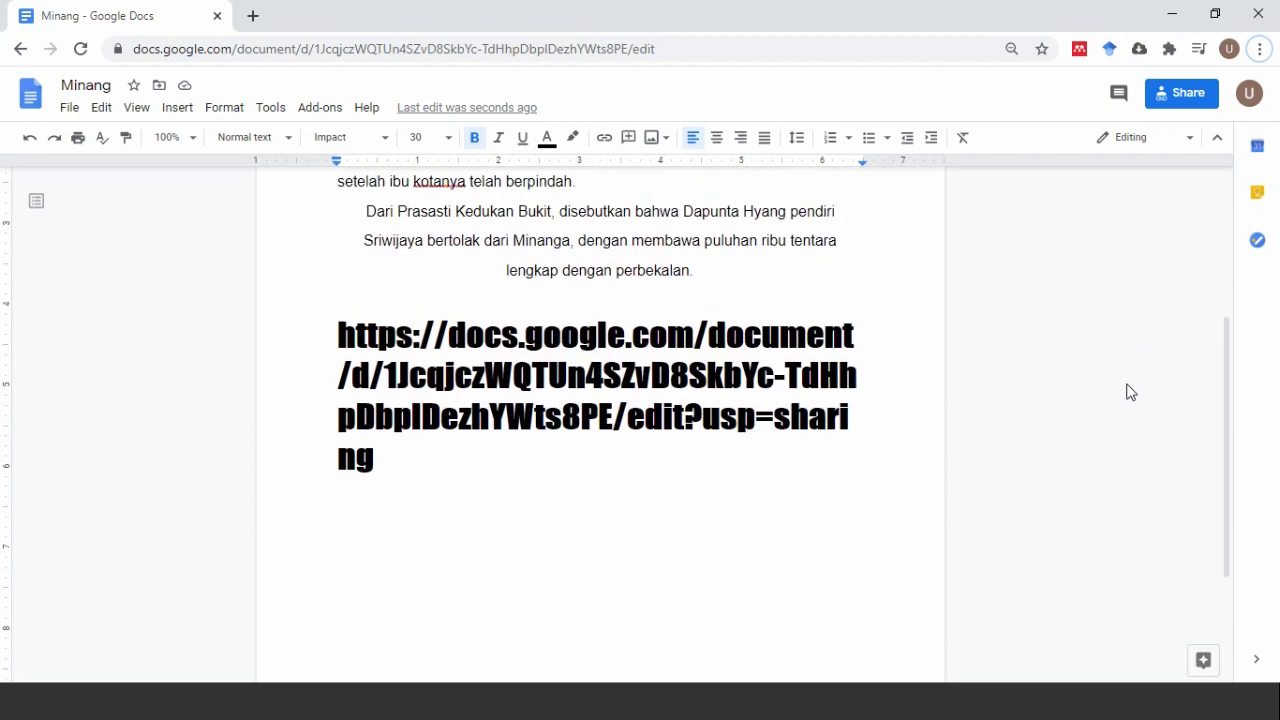
{"action": "scroll", "coordinate": [1128, 392], "scroll_direction": "up", "scroll_amount": 1}
{"action": "scroll", "coordinate": [1062, 426], "scroll_direction": "up", "scroll_amount": 2}
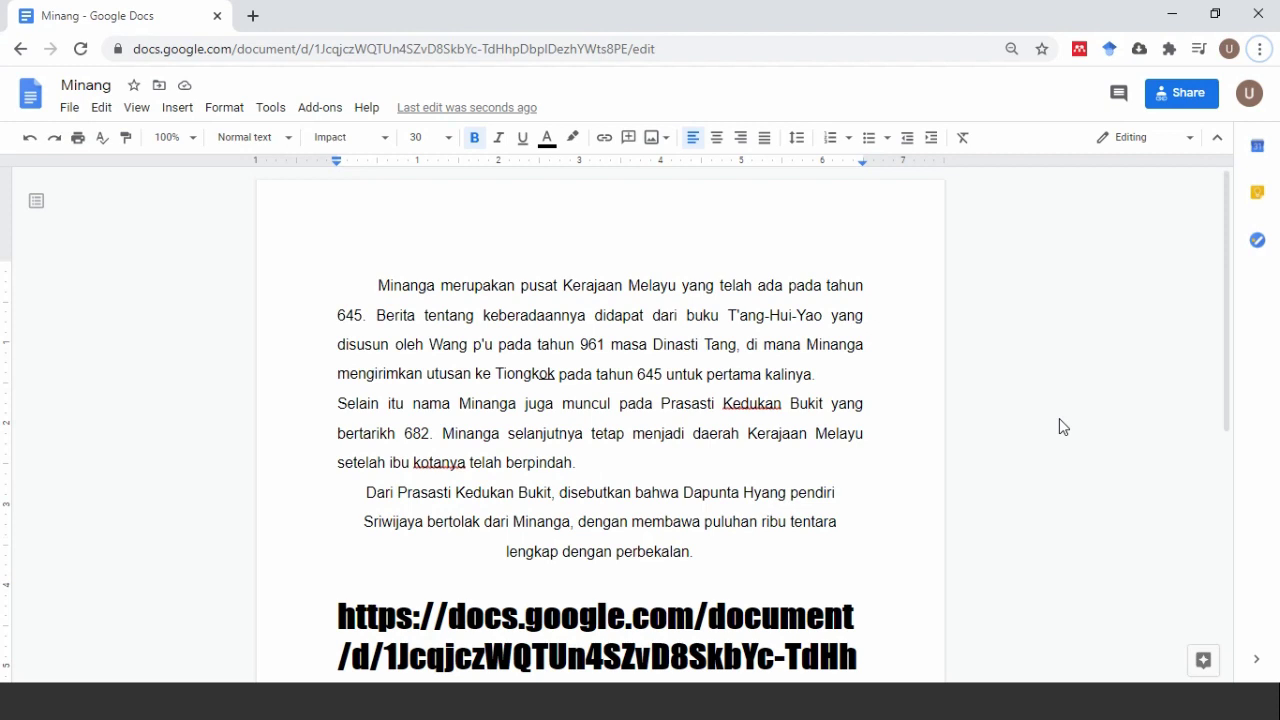